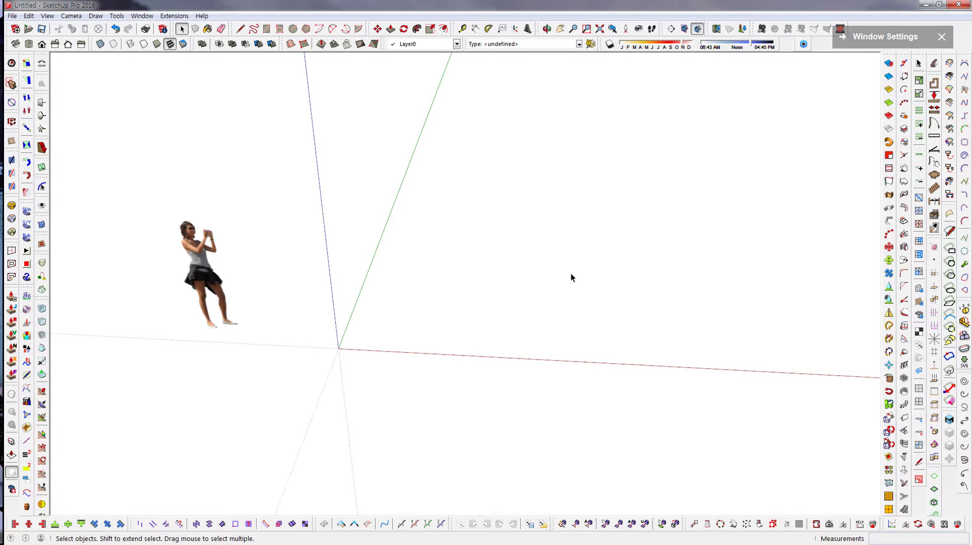
middle_click_drag(571, 272, 603, 283)
scroll(194, 329, "down", 4)
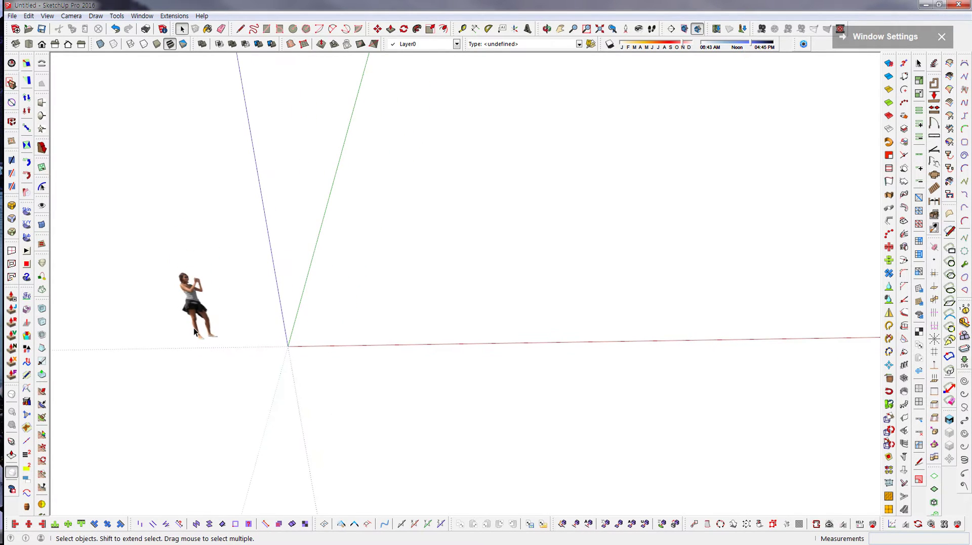
scroll(486, 369, "up", 1)
middle_click_drag(486, 373, 515, 369)
scroll(490, 376, "up", 2)
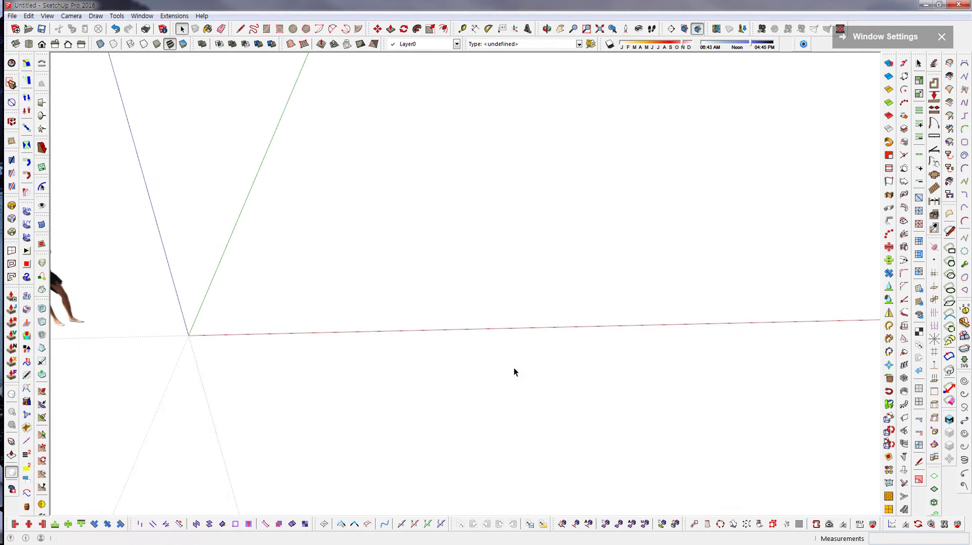
scroll(627, 365, "down", 1)
middle_click_drag(615, 373, 606, 378)
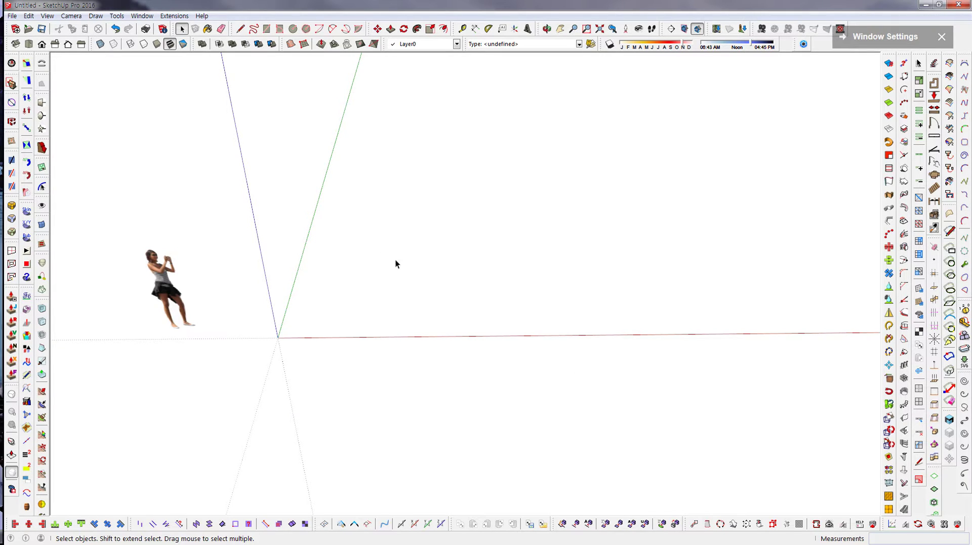
middle_click_drag(397, 260, 391, 261)
scroll(426, 329, "up", 3)
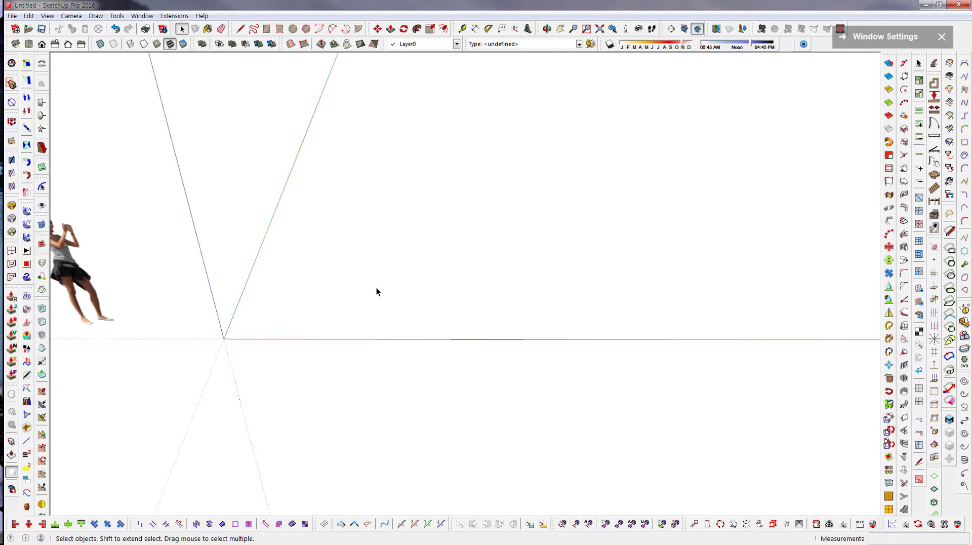
scroll(445, 249, "down", 1)
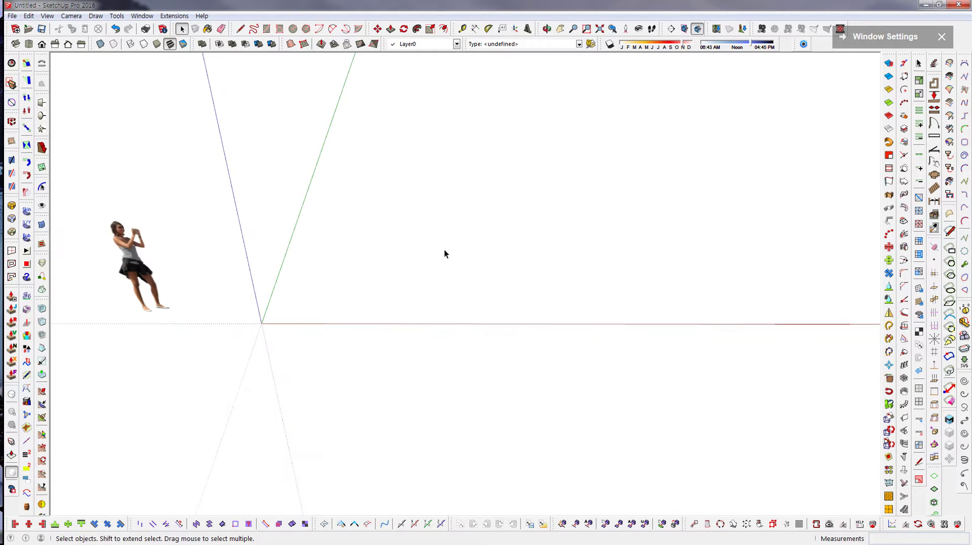
key("o")
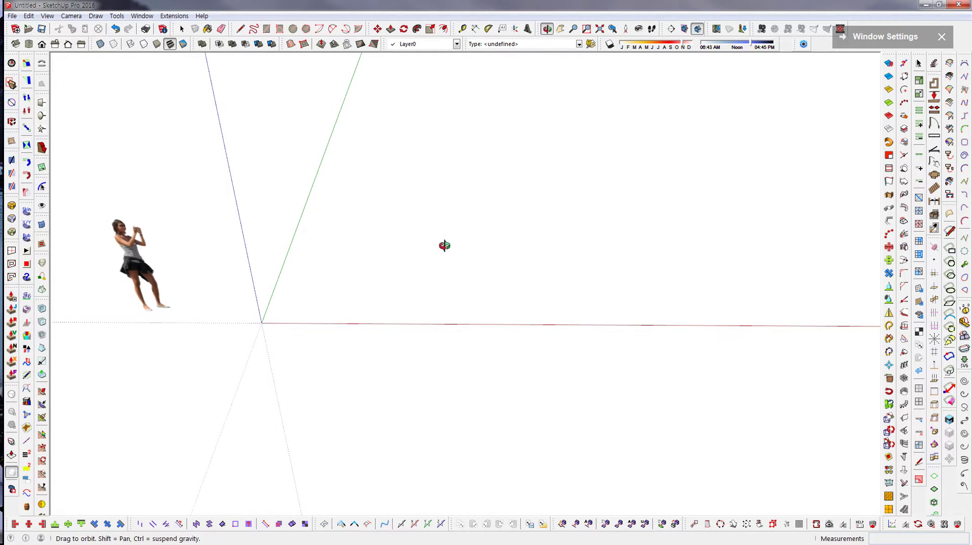
left_click_drag(445, 248, 409, 238)
middle_click_drag(408, 238, 454, 204)
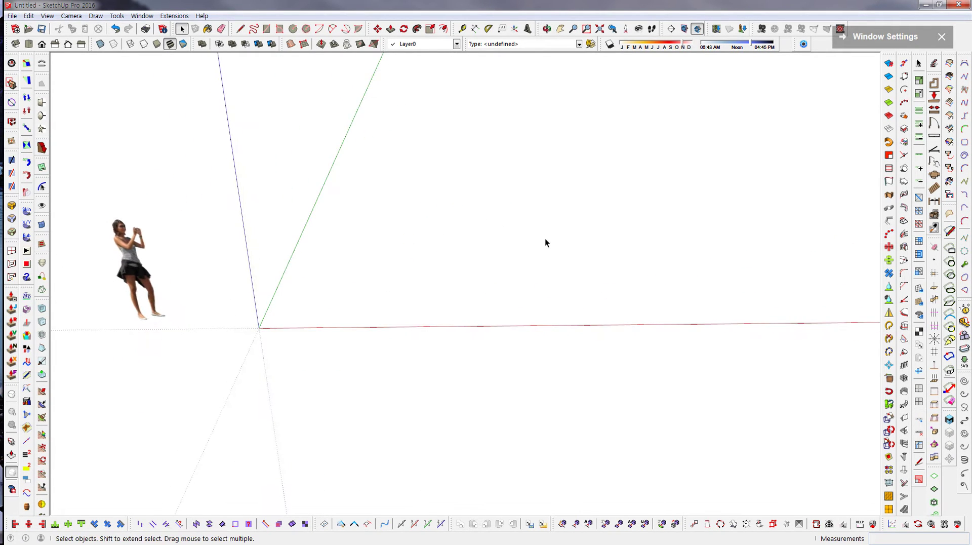
middle_click_drag(545, 243, 558, 193)
middle_click_drag(539, 387, 217, 340)
scroll(173, 311, "up", 5)
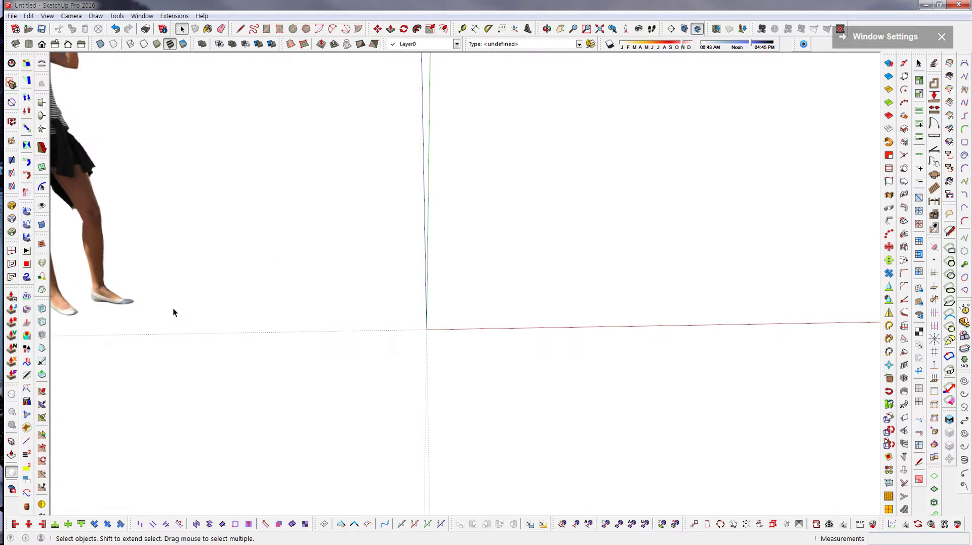
scroll(263, 315, "down", 5)
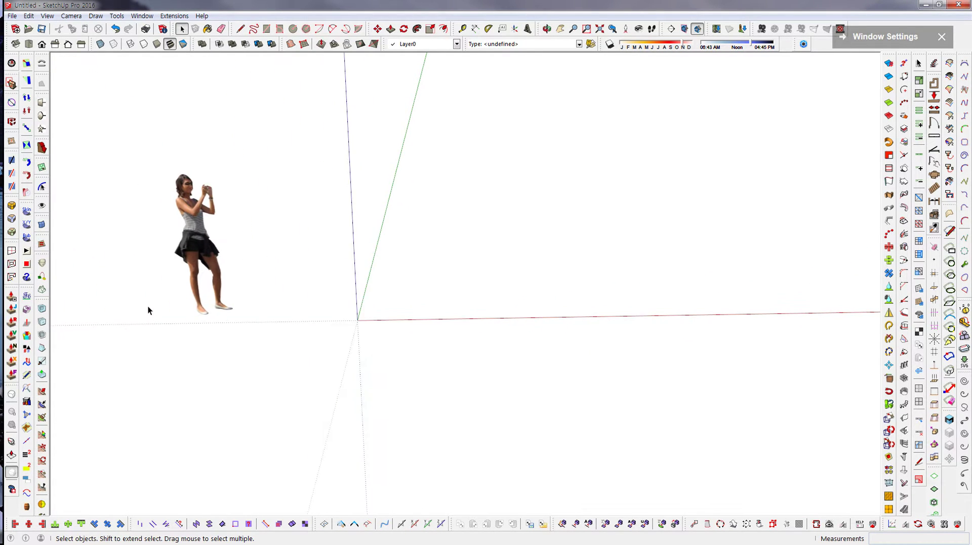
scroll(148, 306, "up", 3)
scroll(148, 307, "down", 3)
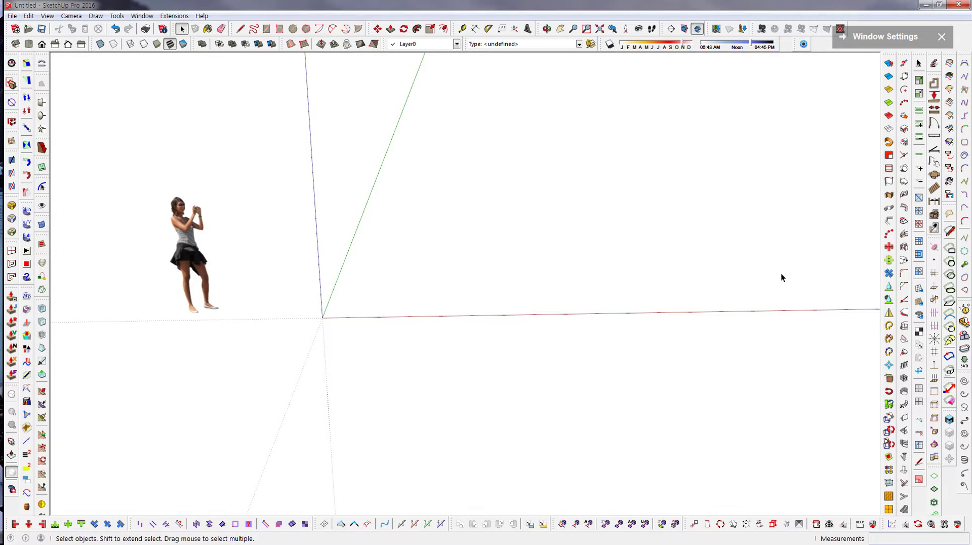
scroll(782, 273, "down", 3)
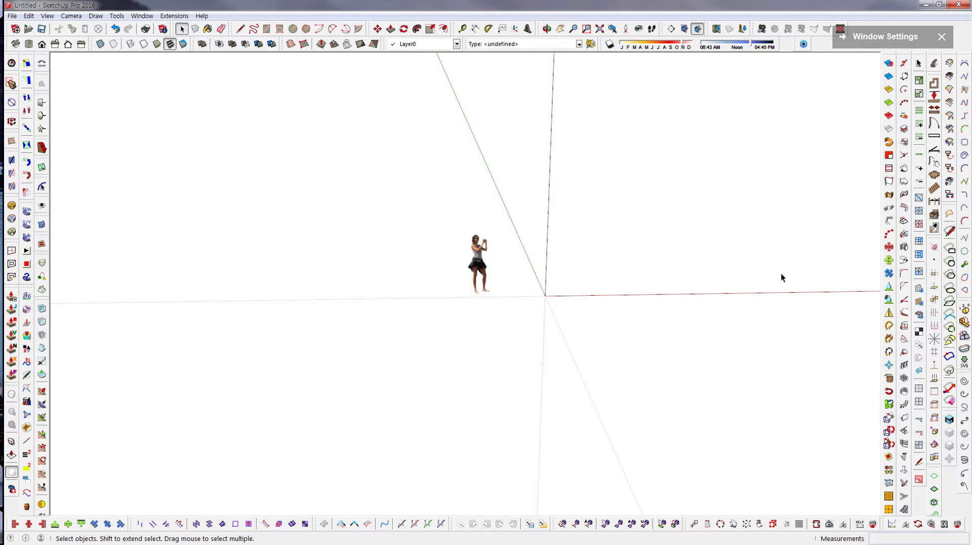
scroll(781, 277, "up", 3)
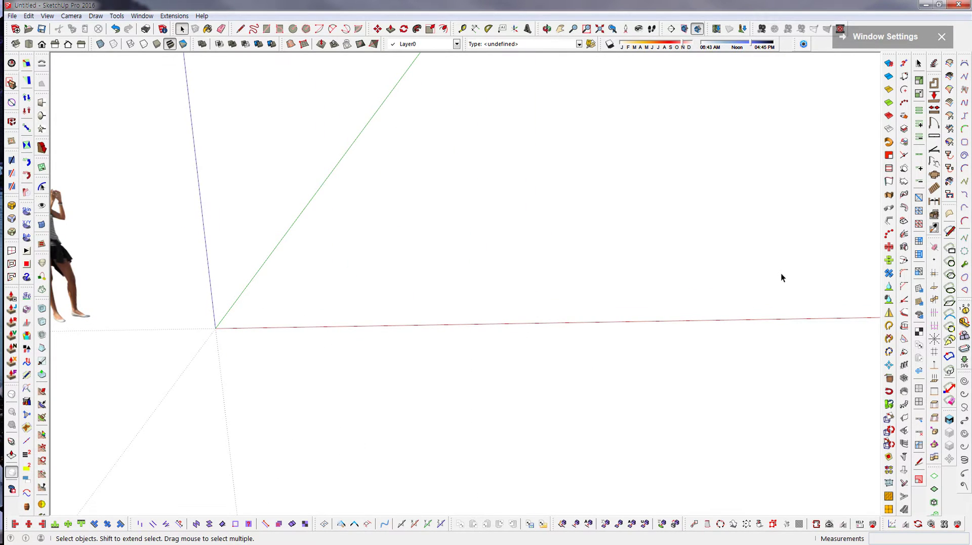
scroll(781, 274, "down", 3)
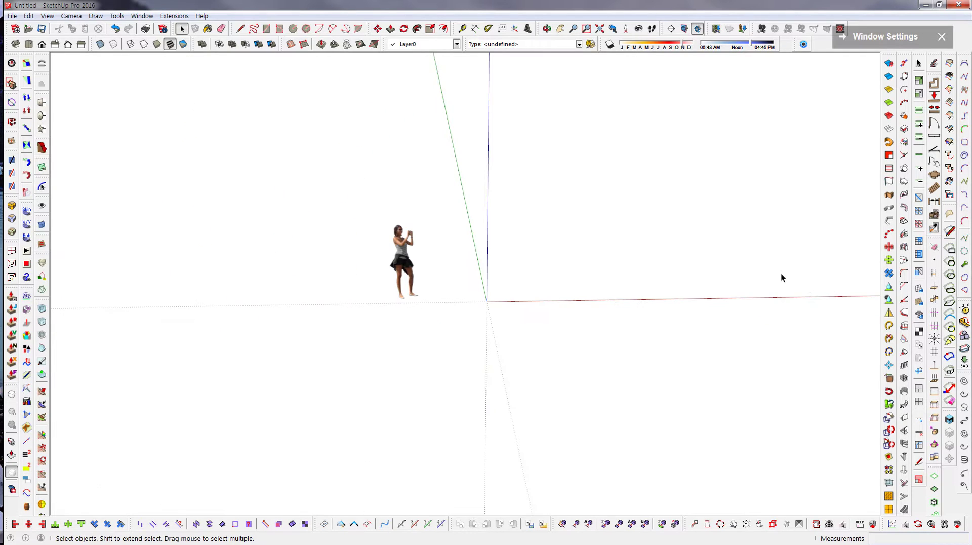
scroll(781, 277, "down", 3)
scroll(782, 277, "up", 2)
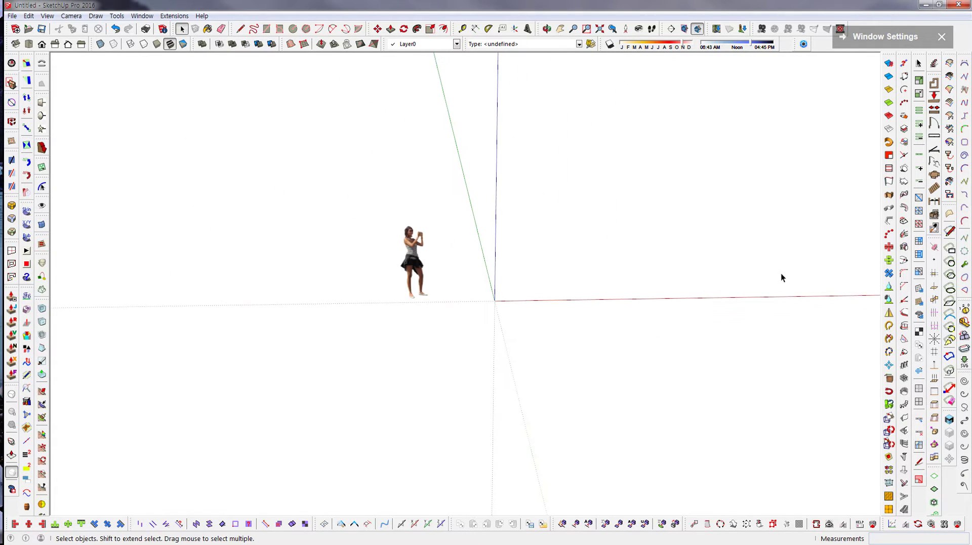
scroll(782, 277, "down", 2)
scroll(781, 277, "up", 3)
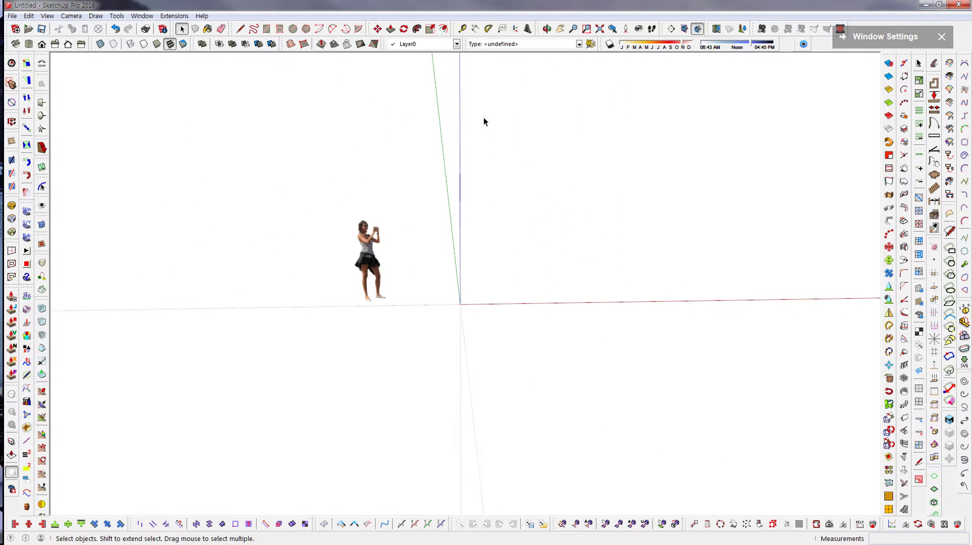
scroll(484, 117, "up", 3)
scroll(500, 221, "down", 2)
scroll(501, 225, "down", 2)
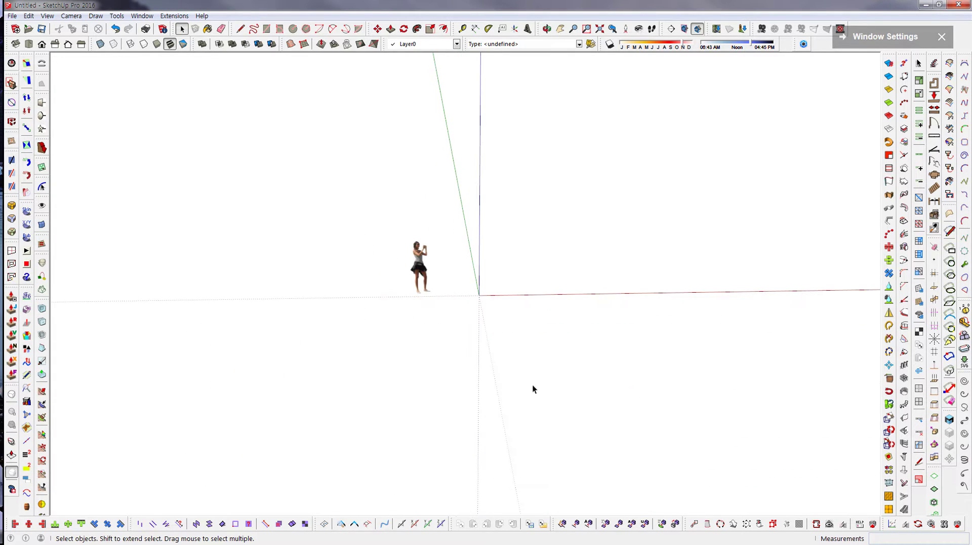
scroll(541, 458, "up", 3)
scroll(541, 458, "down", 2)
scroll(540, 456, "down", 2)
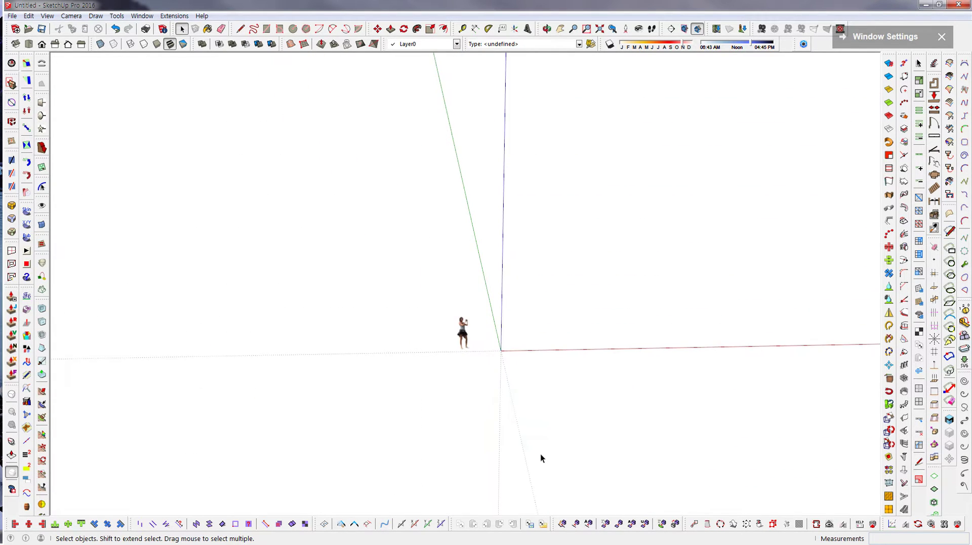
scroll(527, 280, "up", 3)
scroll(511, 456, "down", 1)
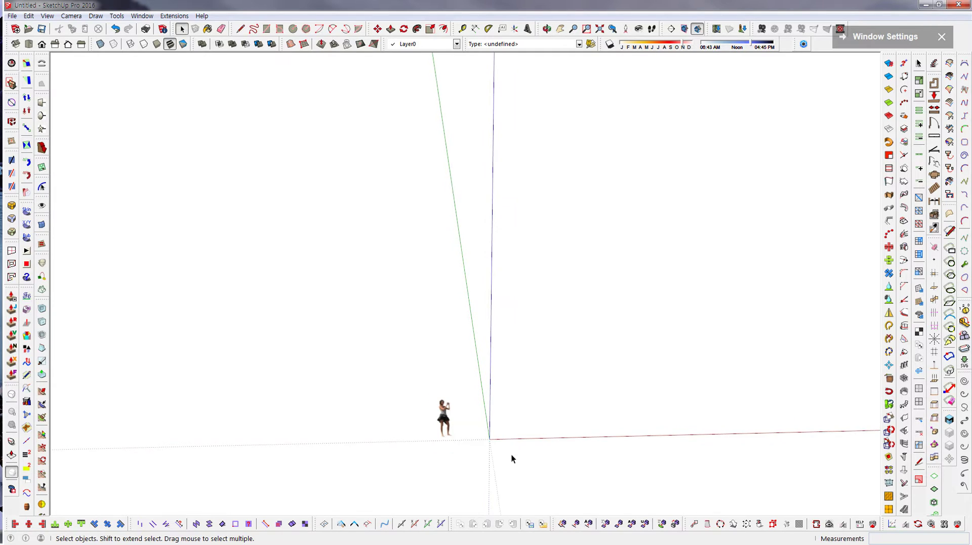
scroll(483, 263, "up", 3)
scroll(482, 263, "down", 2)
scroll(483, 265, "down", 2)
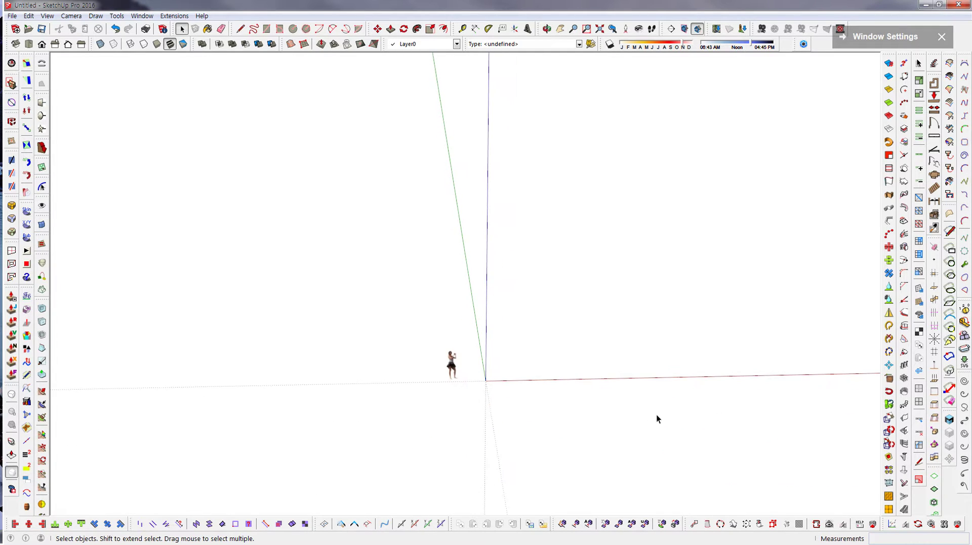
scroll(655, 419, "up", 3)
scroll(655, 419, "down", 1)
scroll(214, 380, "up", 2)
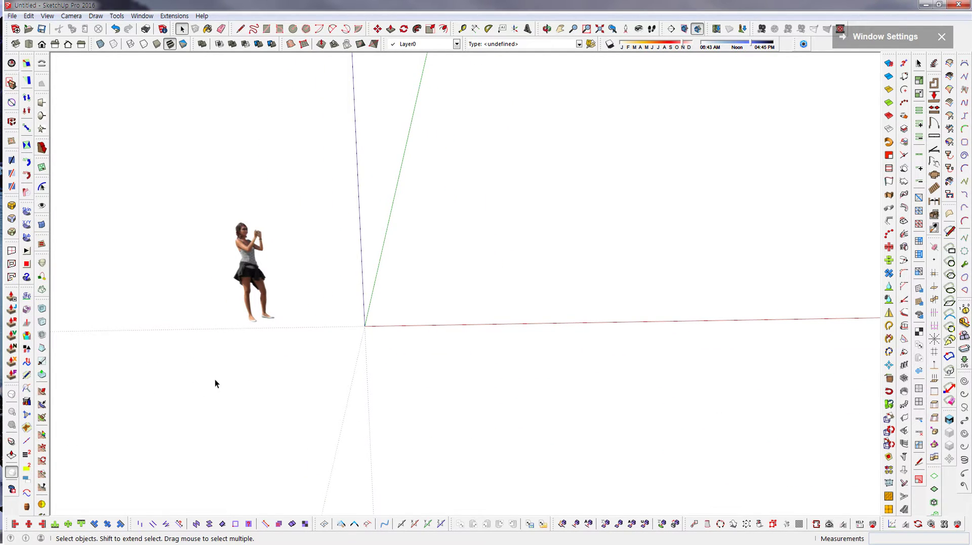
middle_click_drag(708, 269, 691, 245)
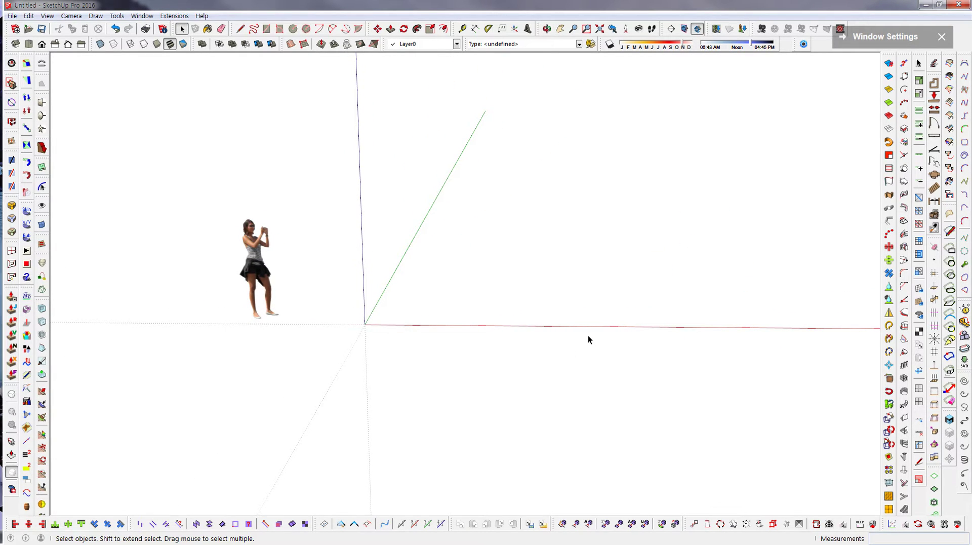
middle_click_drag(636, 309, 697, 310)
scroll(689, 308, "up", 3)
scroll(689, 308, "down", 2)
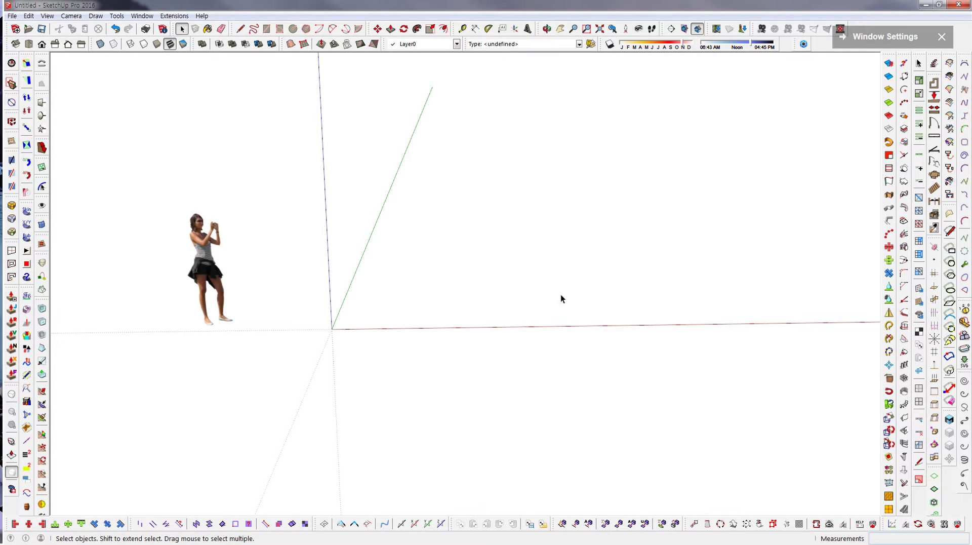
scroll(560, 294, "down", 1)
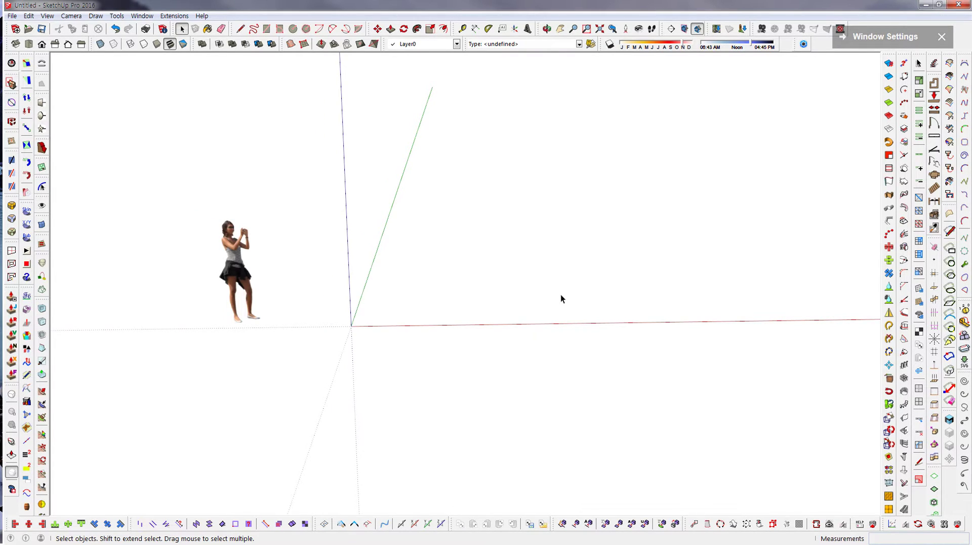
scroll(561, 295, "down", 2)
scroll(553, 299, "up", 3)
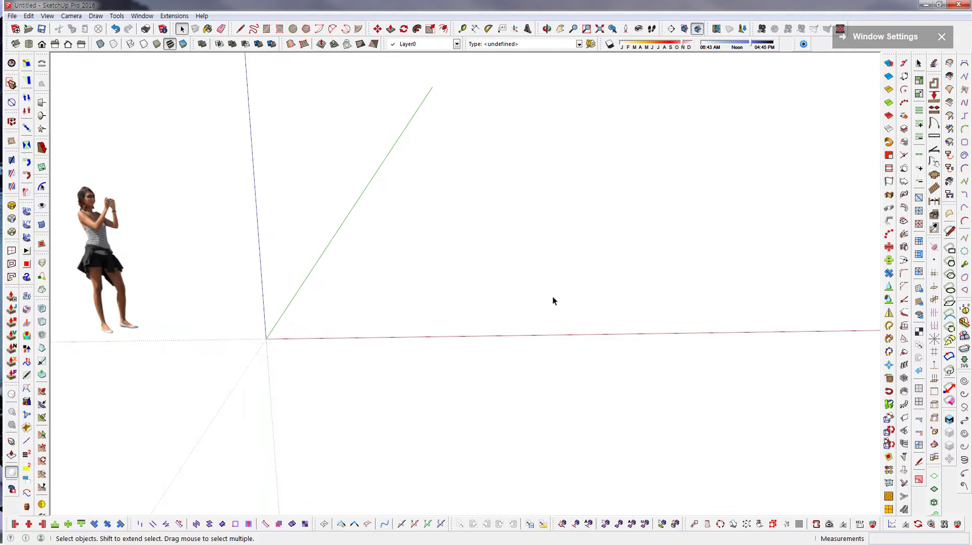
scroll(553, 301, "down", 2)
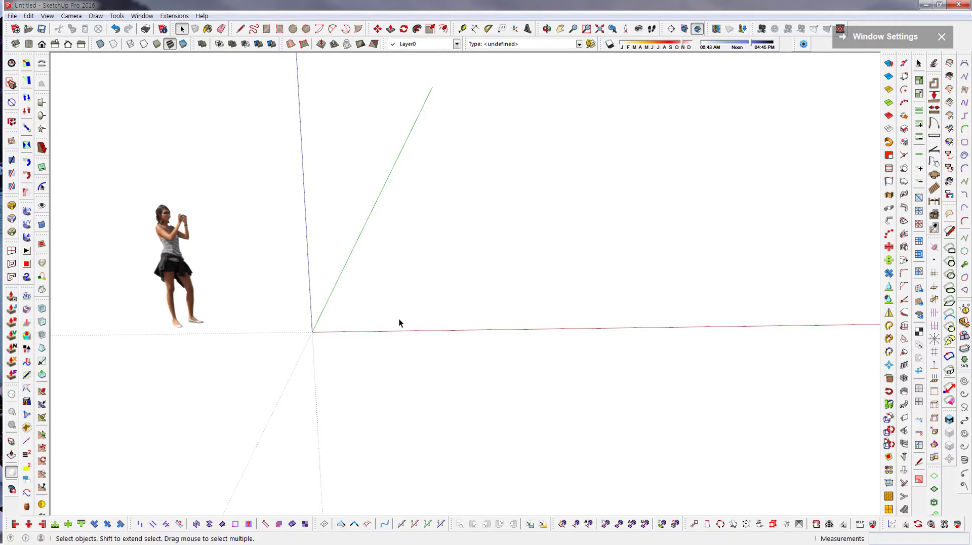
middle_click_drag(525, 288, 518, 293)
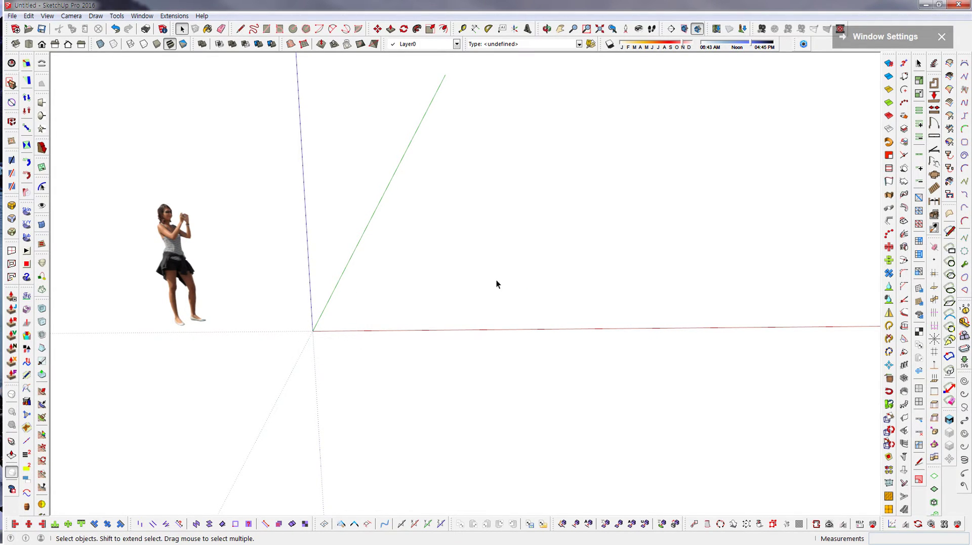
Draw a 1500 by 500 mm rectangle on the ground plane, starting at the origin, with its long side along the red axis.
left_click(267, 30)
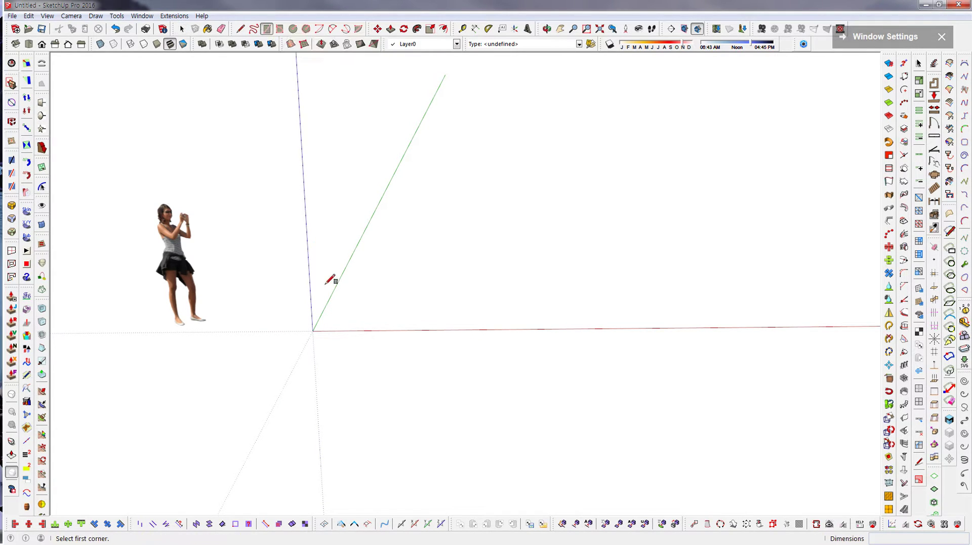
left_click(312, 331)
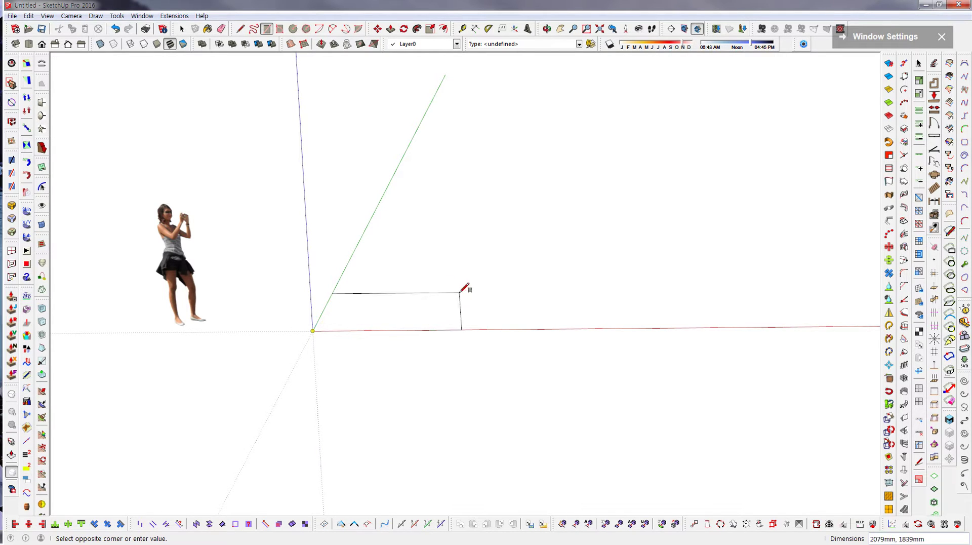
left_click(490, 287)
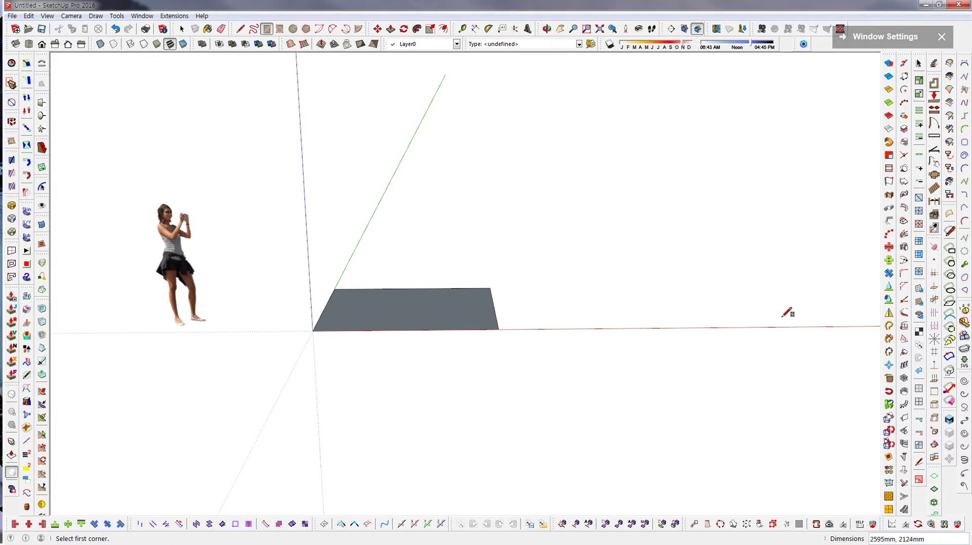
type("1500,5")
key("Return")
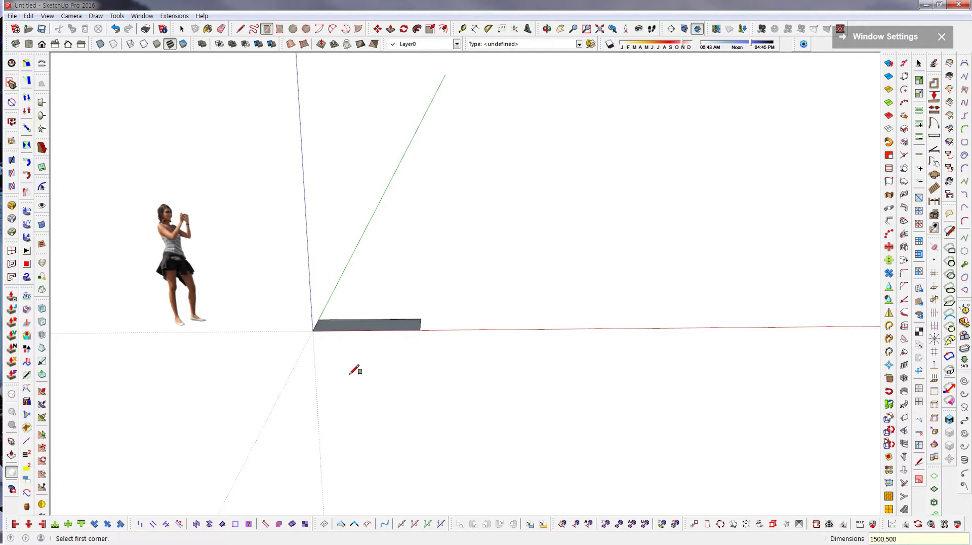
Extrude the ground rectangle upward with Push/Pull by about 380 mm into a low box.
middle_click_drag(332, 342, 293, 441)
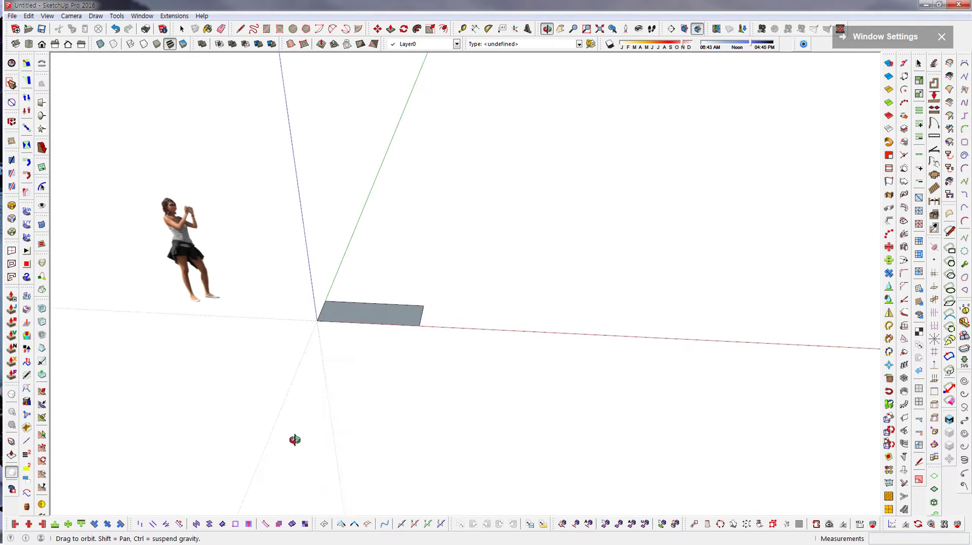
mouse_move(306, 354)
middle_mouse_down()
mouse_move(325, 306)
mouse_move(449, 394)
mouse_move(463, 376)
middle_mouse_up()
key("r")
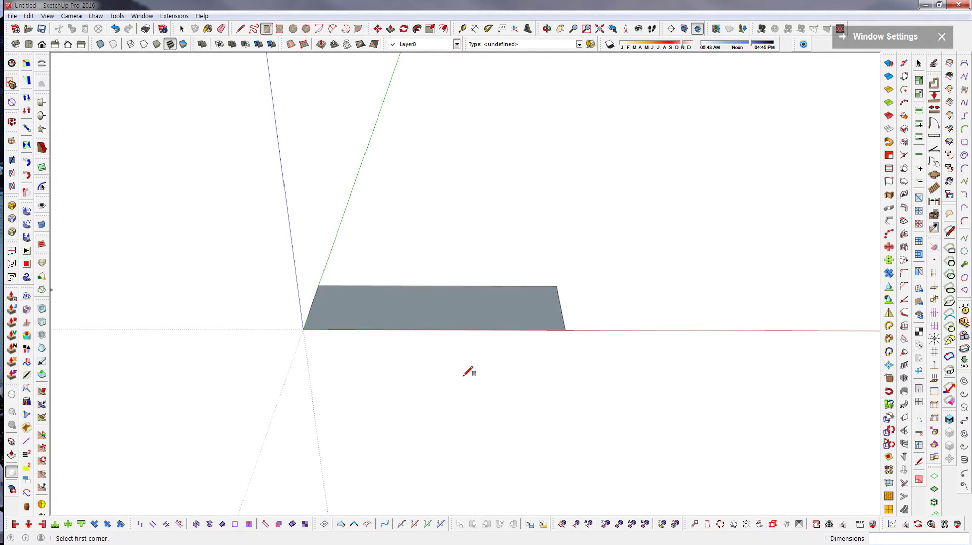
left_click(391, 29)
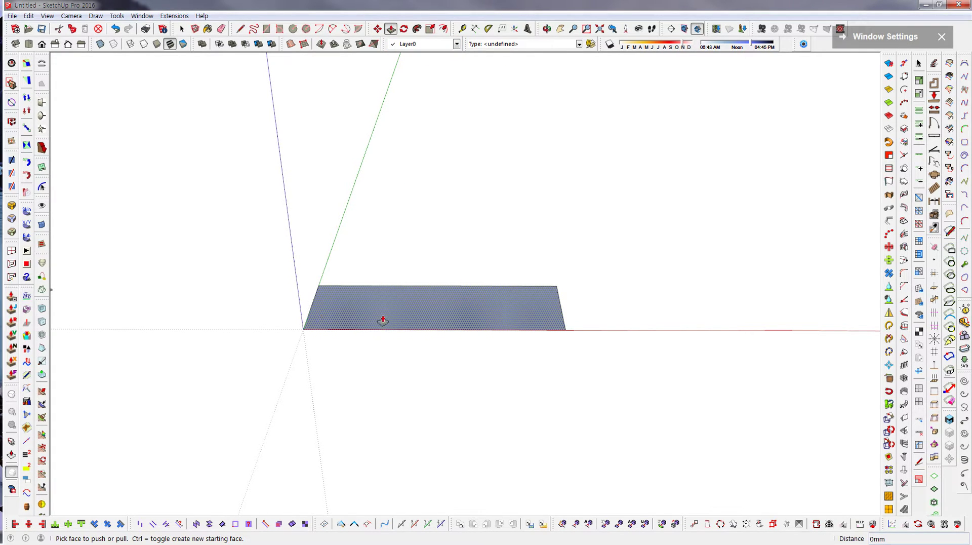
left_click(463, 317)
scroll(447, 233, "down", 3)
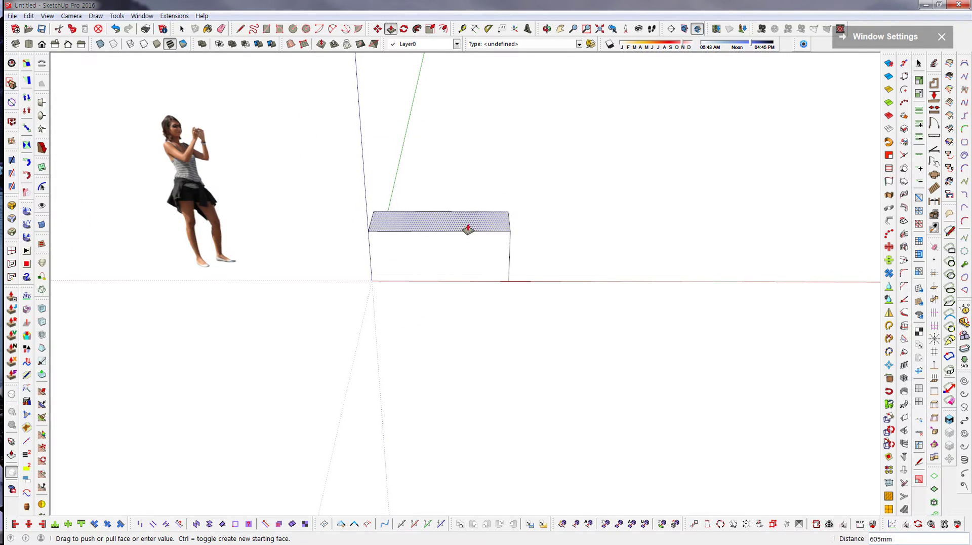
left_click(469, 247)
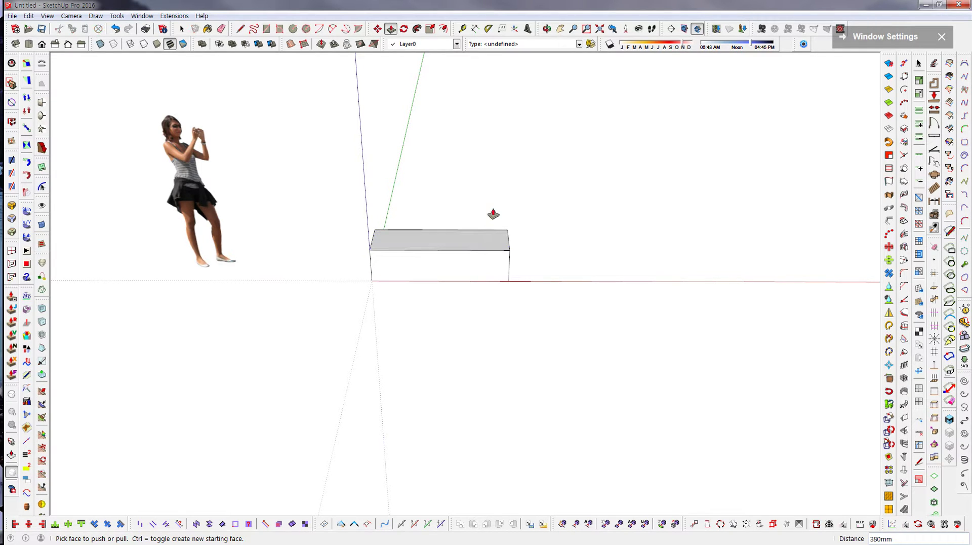
Set the box's extrusion height to 25 mm so that it becomes a thin slab.
key("o")
left_click_drag(495, 199, 477, 298)
key("p")
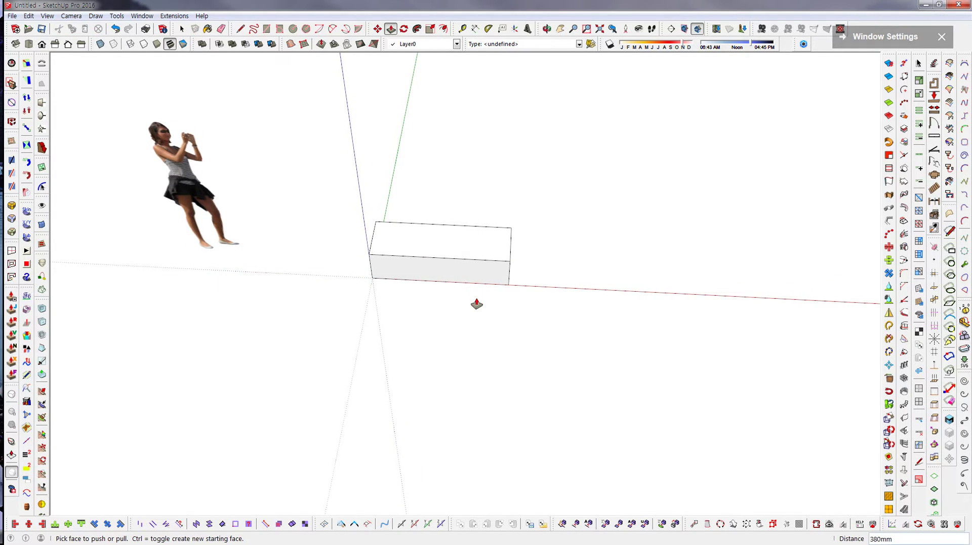
type("25")
key("Return")
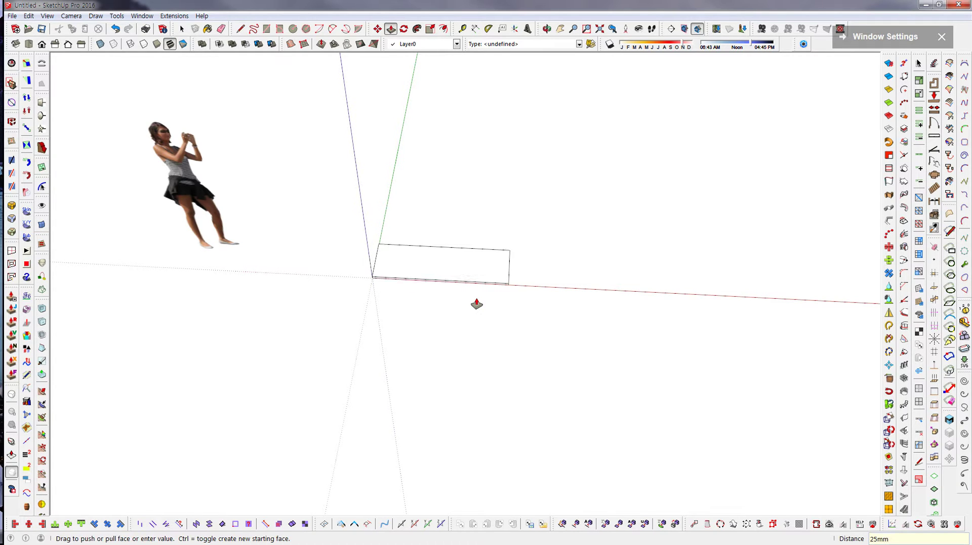
mouse_move(465, 296)
middle_mouse_down()
mouse_move(441, 275)
mouse_move(454, 289)
mouse_move(458, 195)
mouse_move(492, 182)
mouse_move(465, 198)
middle_mouse_up()
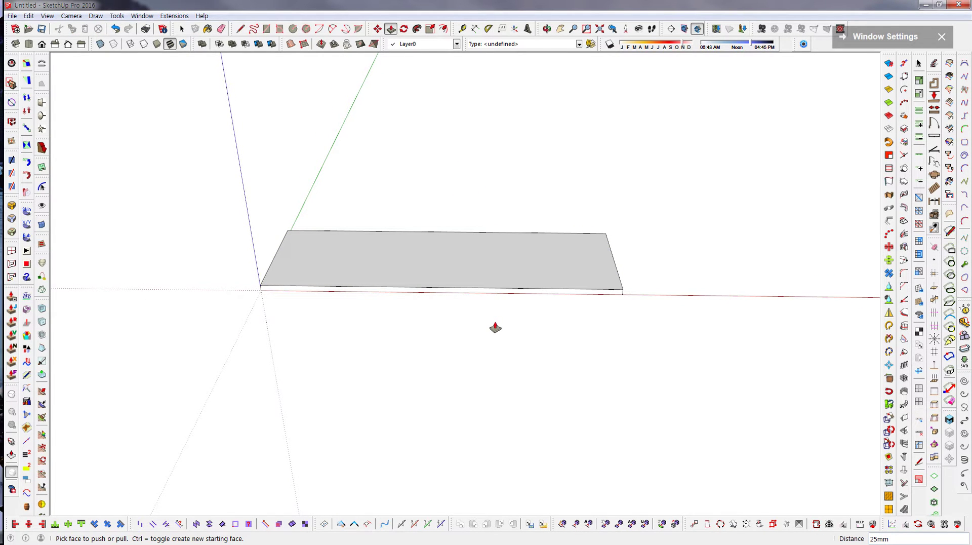
Select all connected faces and edges of the 25 mm slab and make them a group.
key("space")
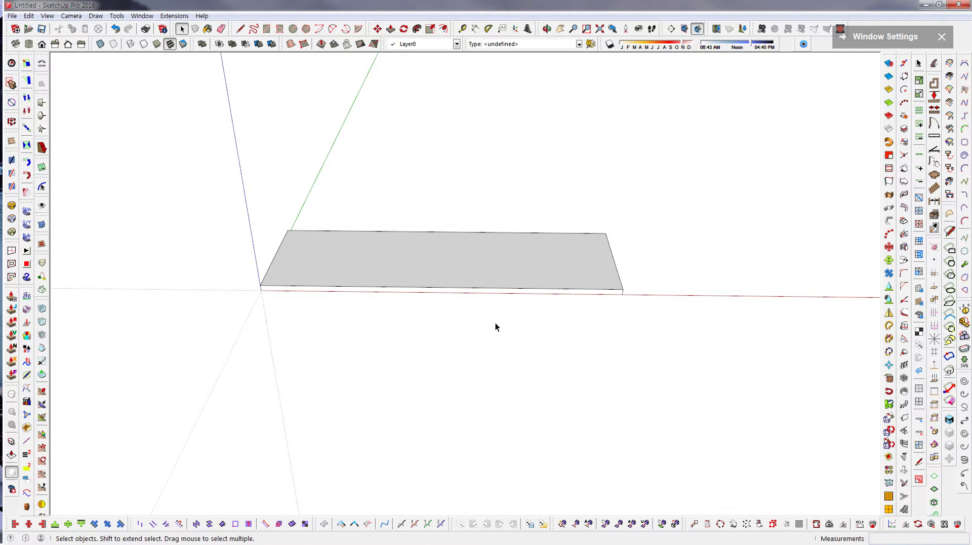
triple_click(461, 262)
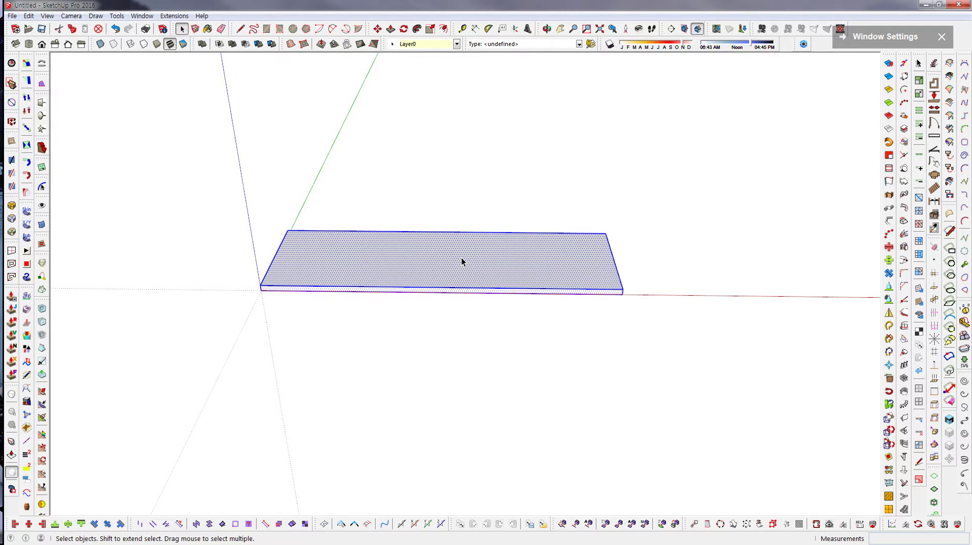
right_click(462, 261)
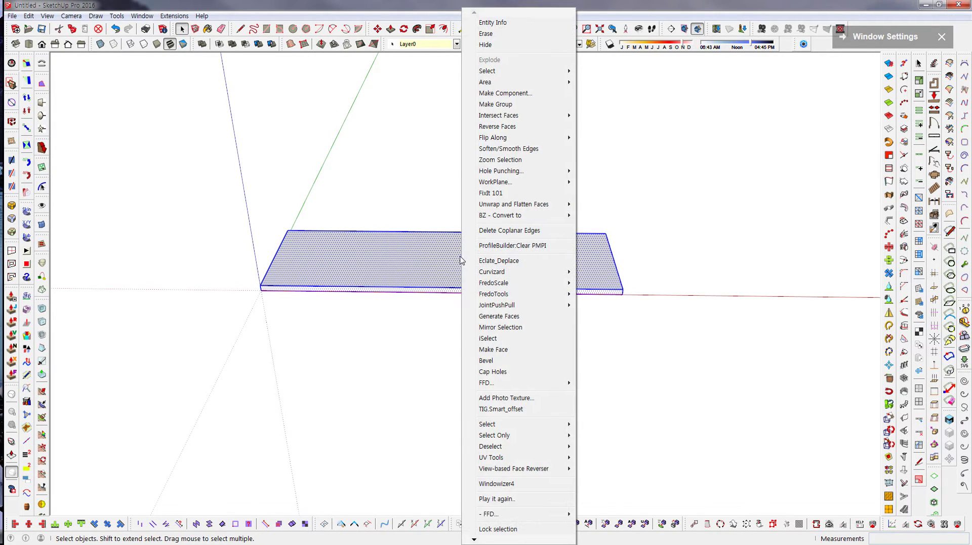
left_click(487, 106)
Examine the grouped slab from different angles and distances.
middle_click_drag(514, 228, 522, 284)
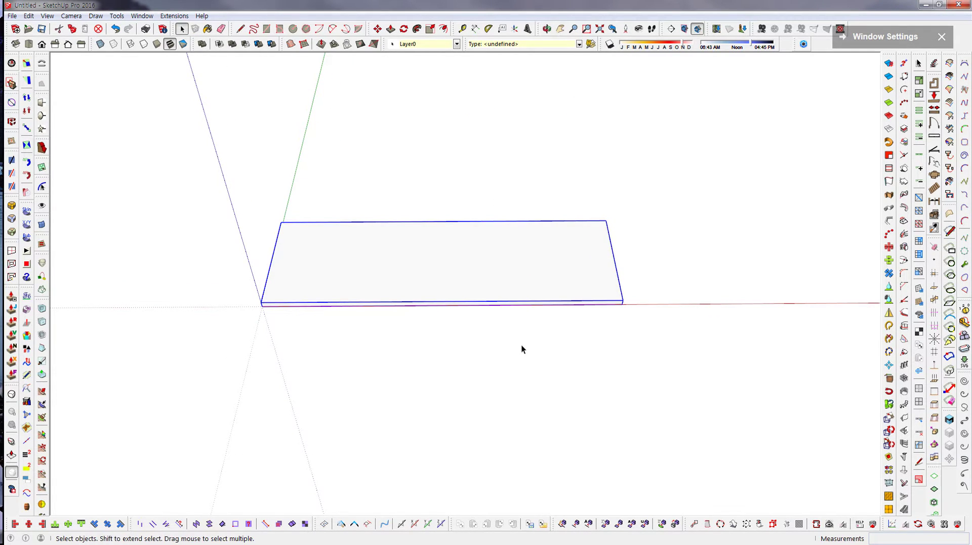
middle_click_drag(521, 346, 498, 336)
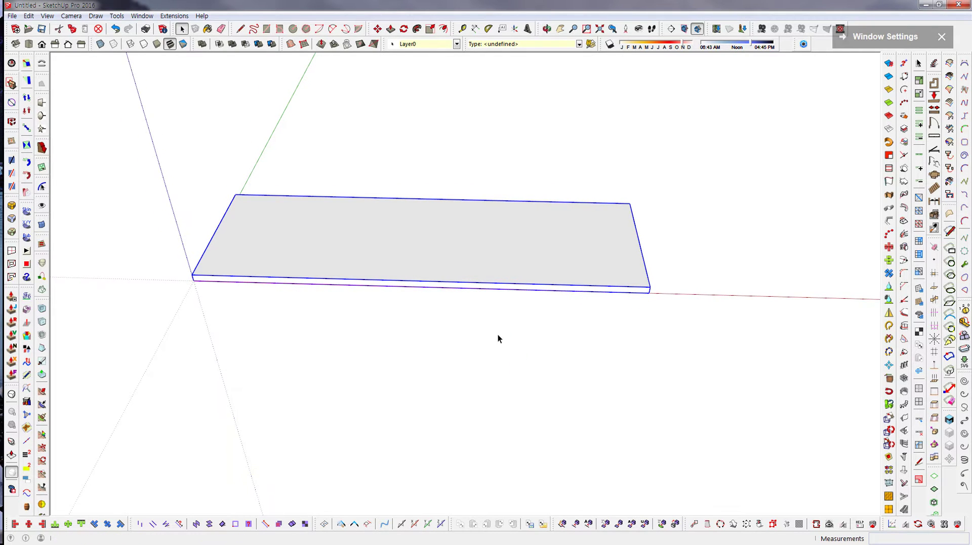
mouse_move(285, 244)
middle_mouse_down()
mouse_move(319, 250)
mouse_move(289, 256)
middle_mouse_up()
middle_click_drag(622, 306, 522, 277)
scroll(516, 278, "up", 5)
scroll(515, 278, "down", 4)
middle_click_drag(525, 357, 526, 386)
scroll(497, 255, "up", 3)
scroll(497, 255, "down", 2)
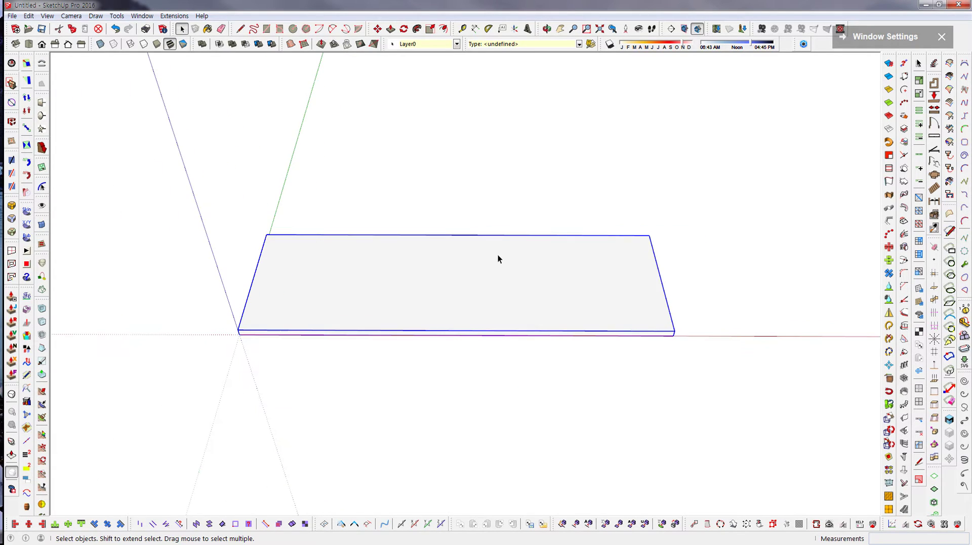
Place Tape Measure guides 50 mm inside the slab's short edge at the origin and its back long edge.
left_click(464, 30)
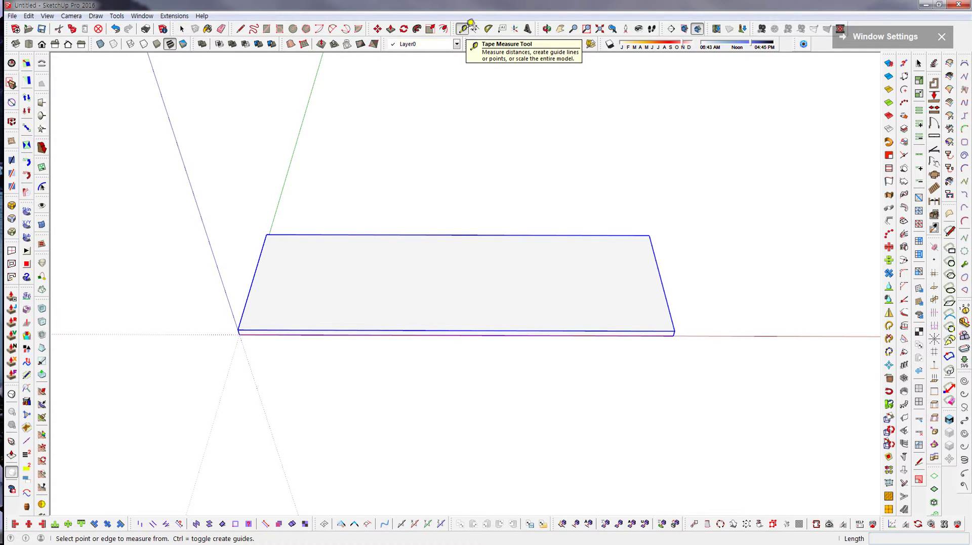
left_click(258, 274)
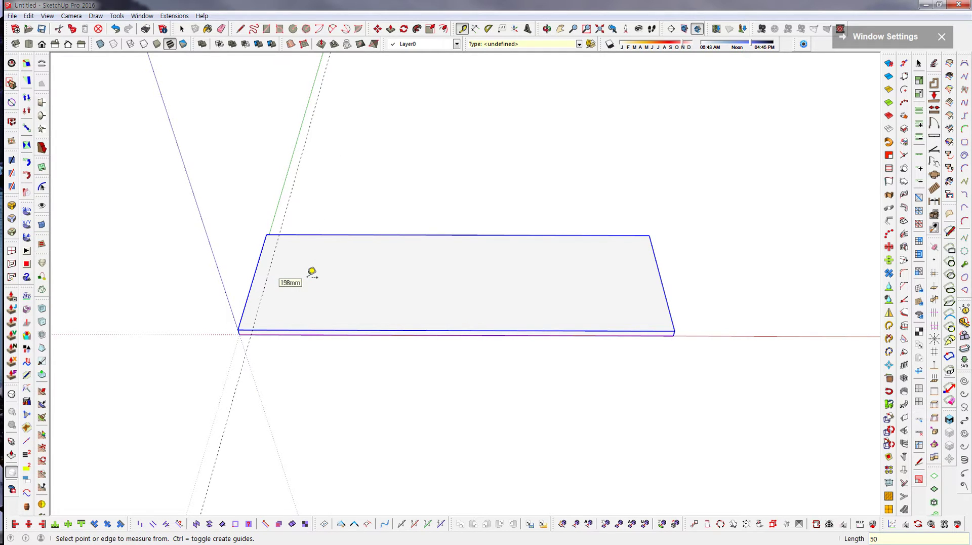
middle_click_drag(306, 278, 302, 306)
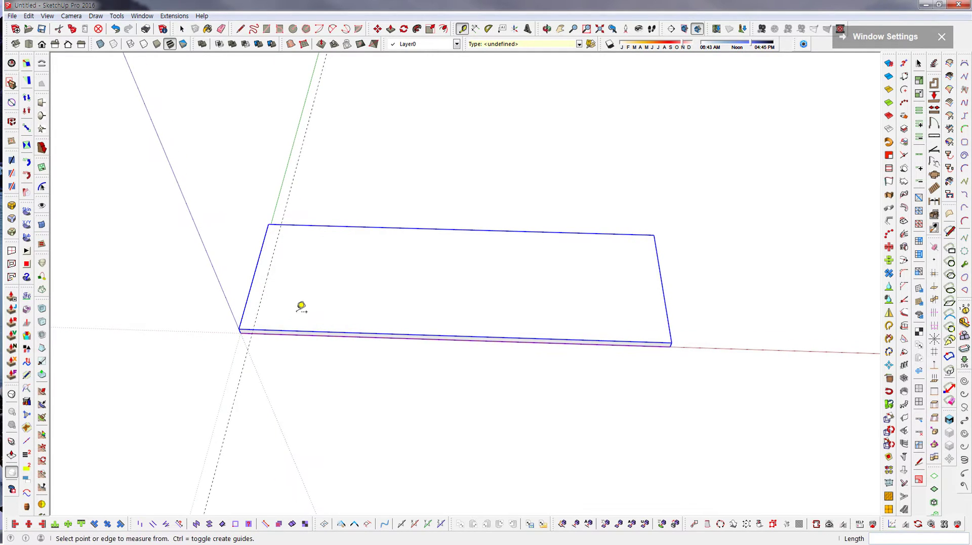
left_click(379, 226)
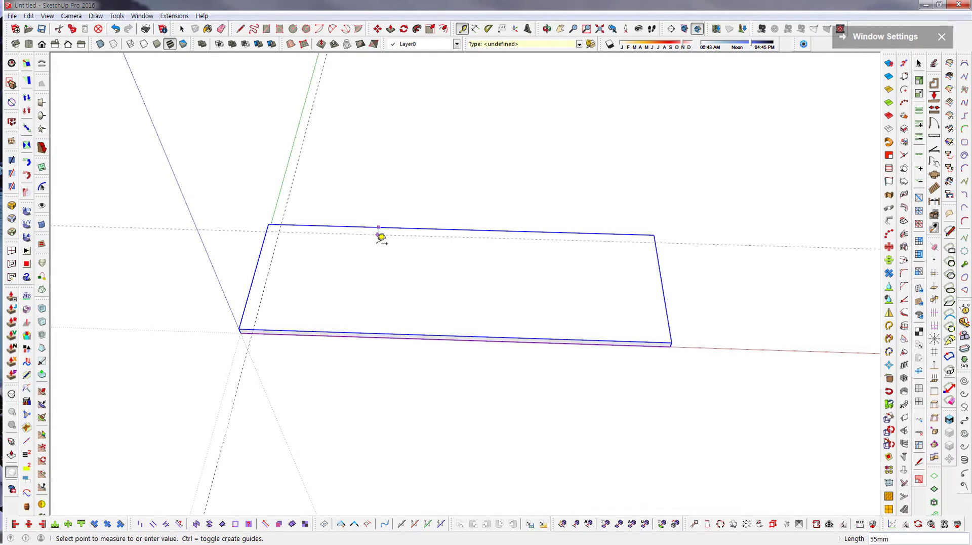
type("50")
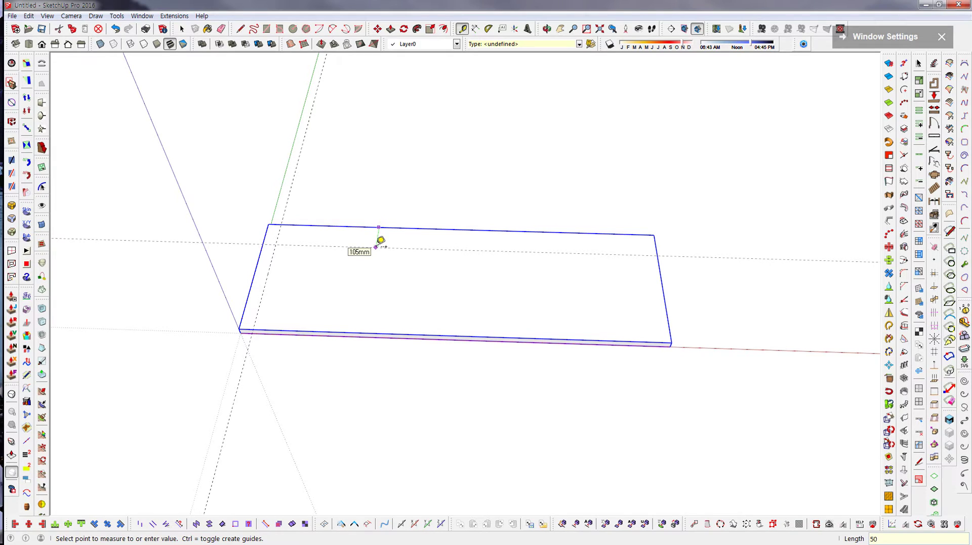
key("Return")
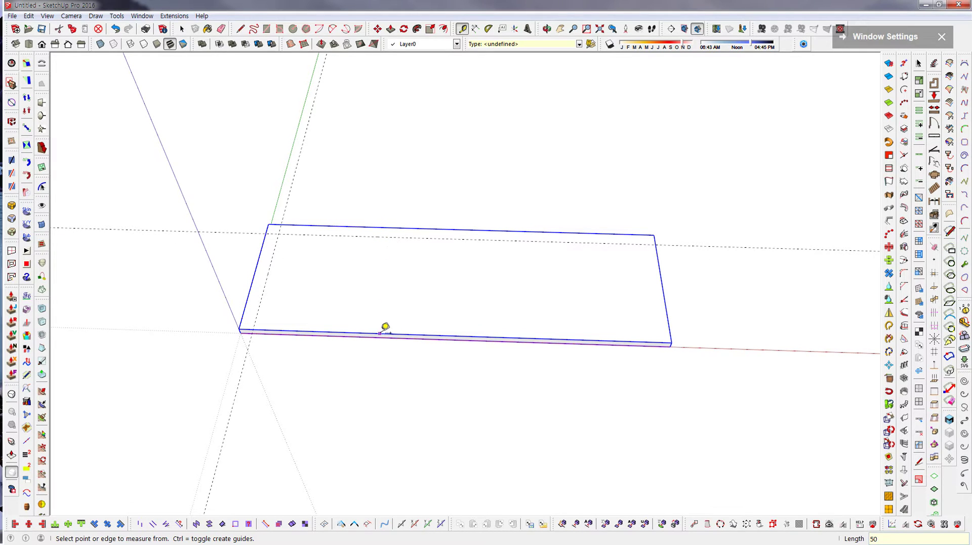
Place guides 50 mm inside the slab's front long edge and the short edge farthest from the origin.
left_click(385, 327)
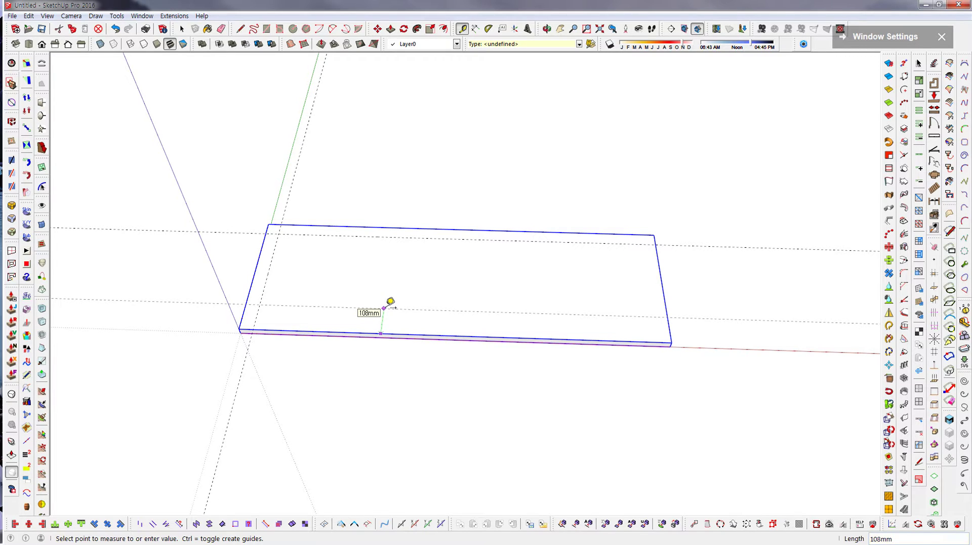
type("50")
key("Return")
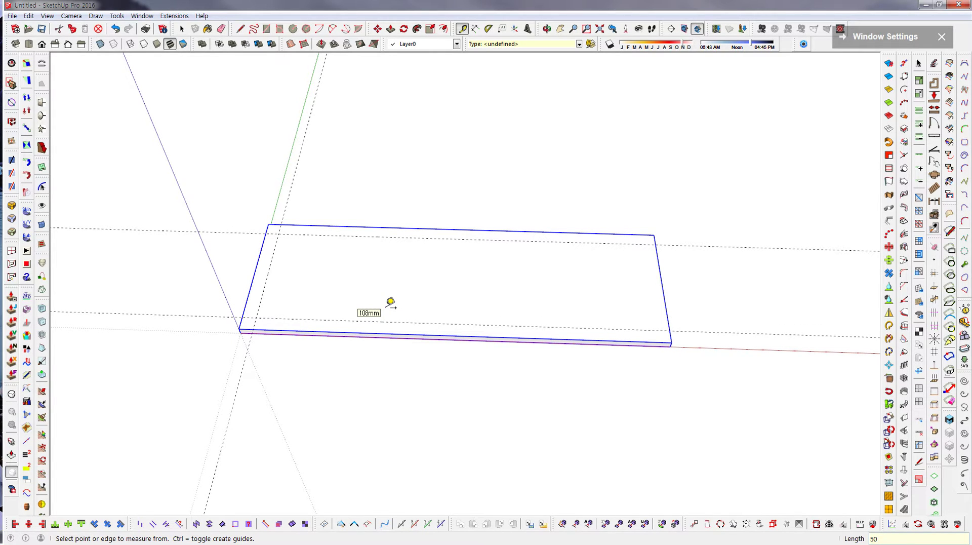
left_click(662, 285)
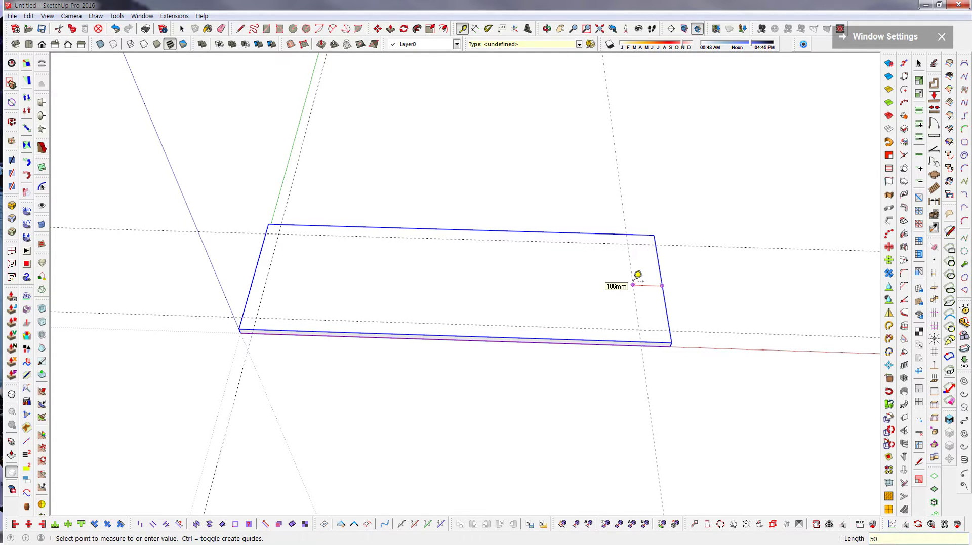
Draw a 50 by 50 mm square on the slab's top face from the guide intersection nearest the origin.
key("o")
left_click_drag(631, 306, 571, 365)
key("t")
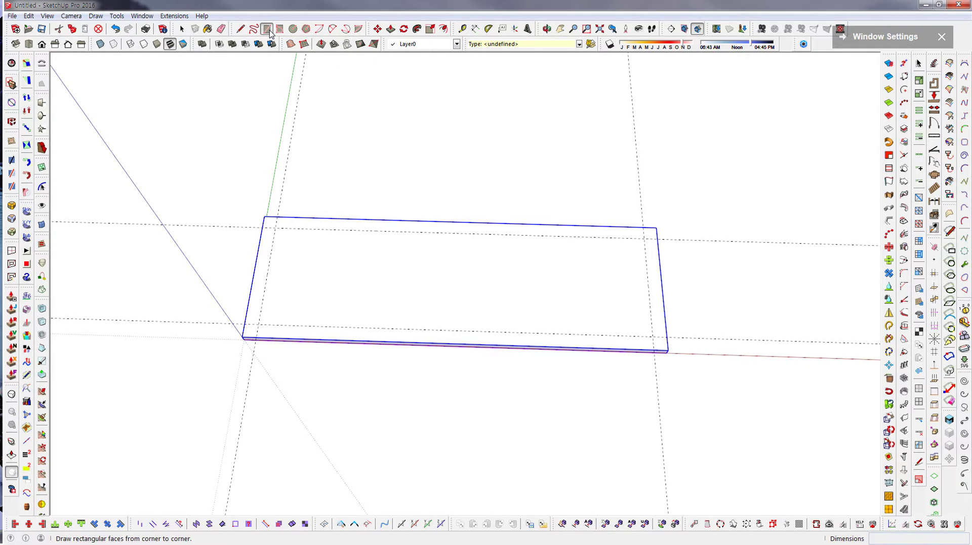
left_click(268, 30)
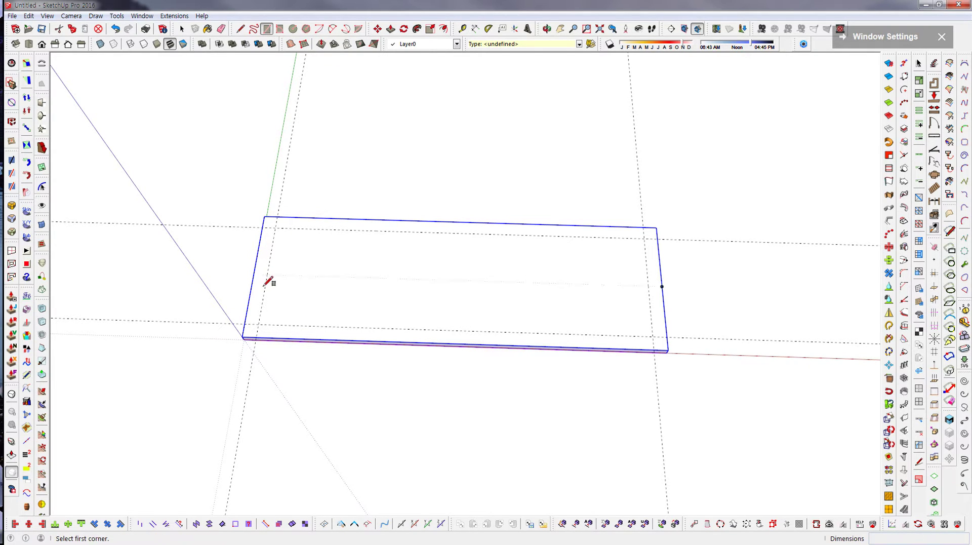
left_click(259, 324)
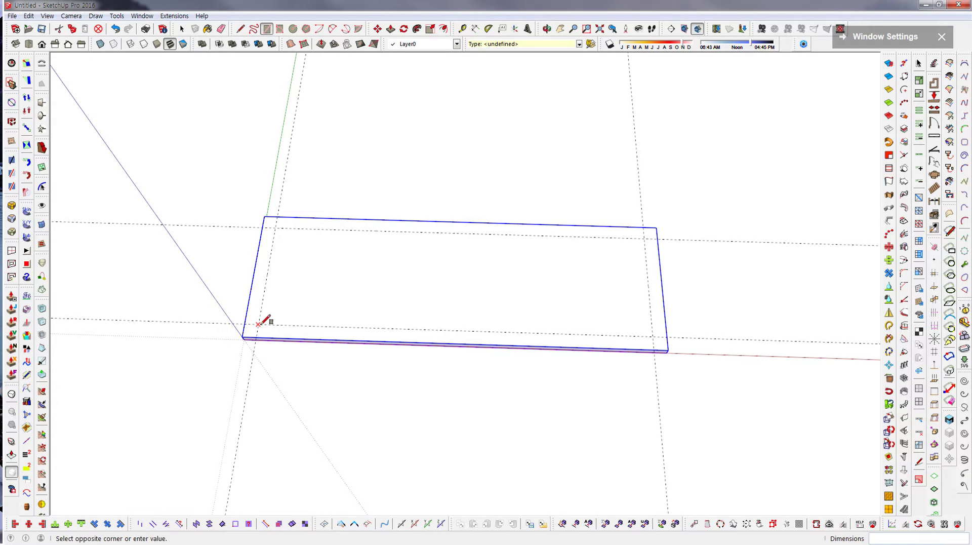
left_click(306, 297)
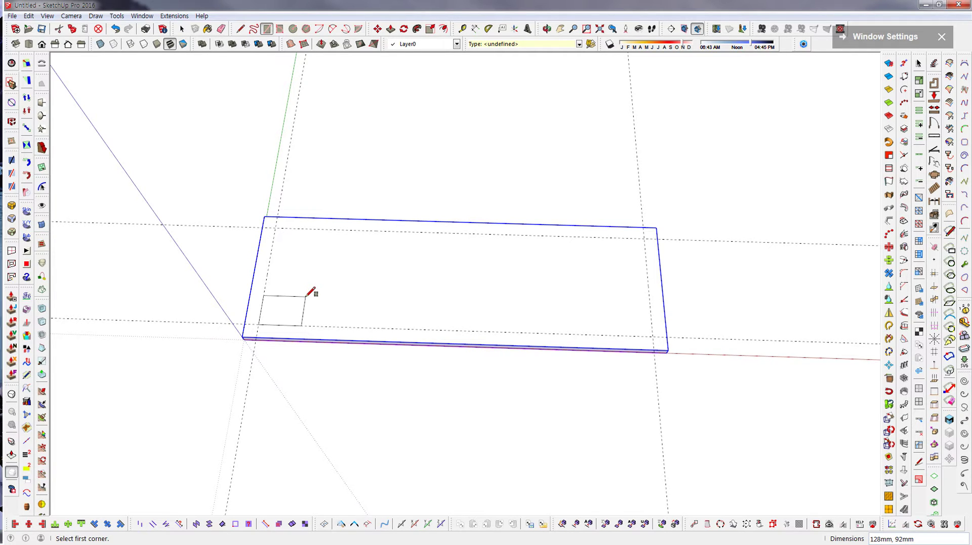
type("50,50")
key("Return")
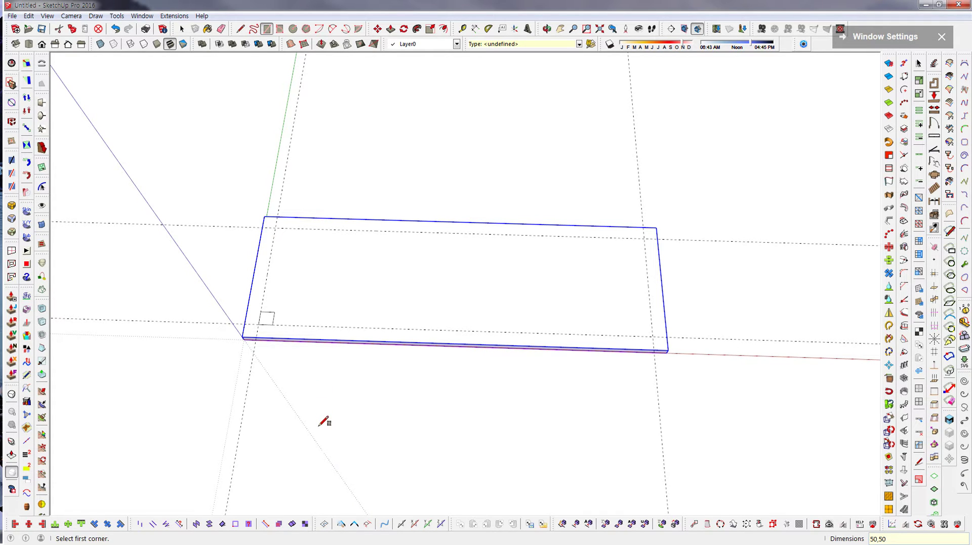
Push/Pull the small corner square upward 1000 mm to form a post.
key("o")
mouse_move(326, 386)
left_mouse_down()
mouse_move(330, 282)
mouse_move(344, 286)
left_mouse_up()
key("r")
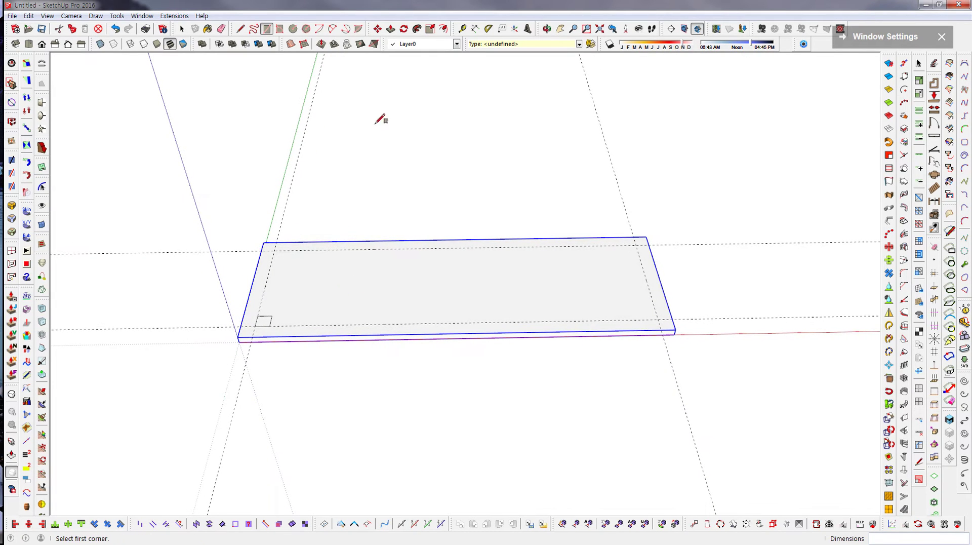
left_click(391, 29)
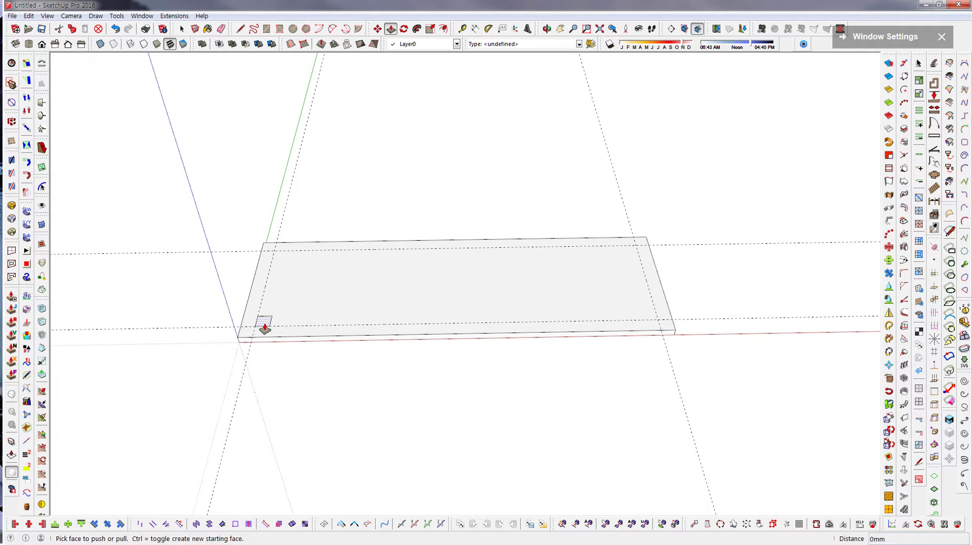
scroll(263, 322, "up", 4)
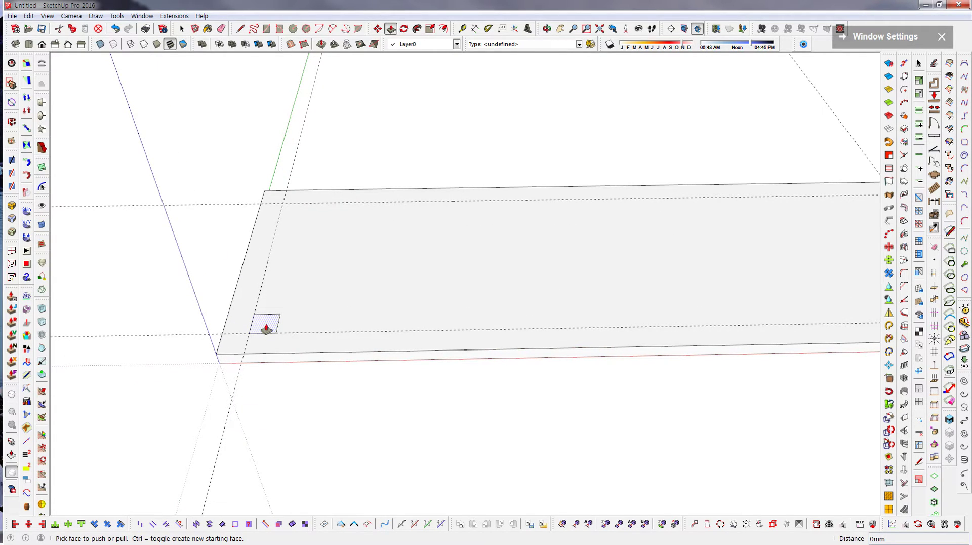
left_click(267, 328)
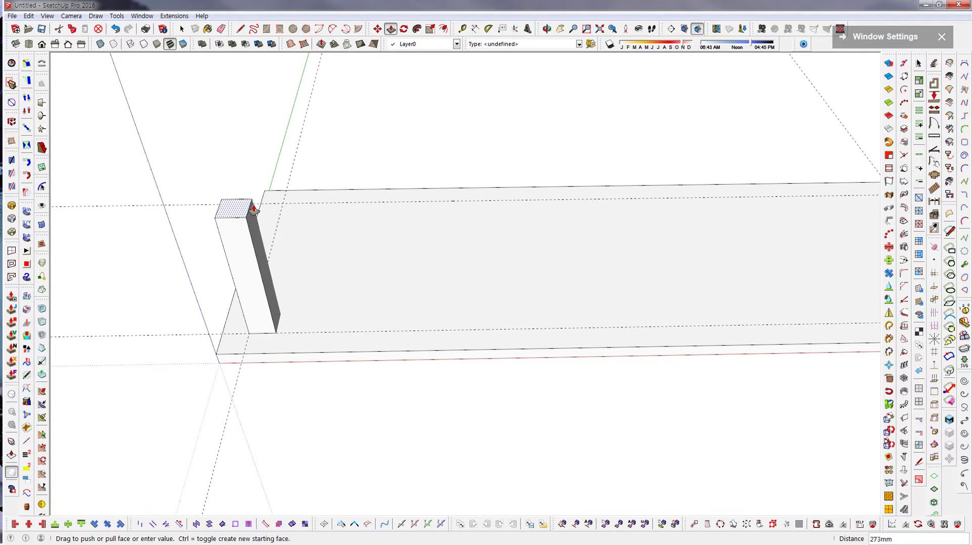
type("1000")
key("Return")
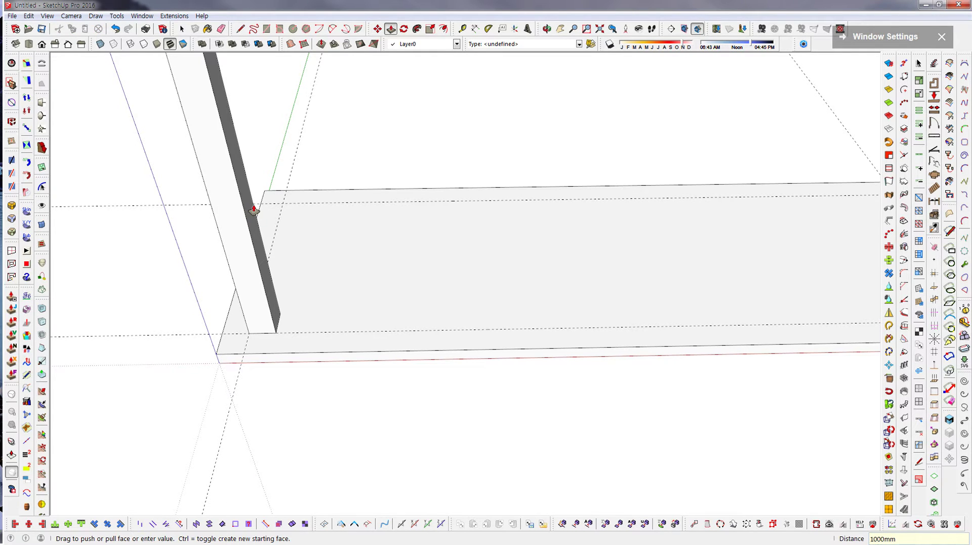
Make the whole vertical post a separate group, then clear the selection.
scroll(334, 380, "down", 5)
middle_click_drag(365, 397, 347, 380)
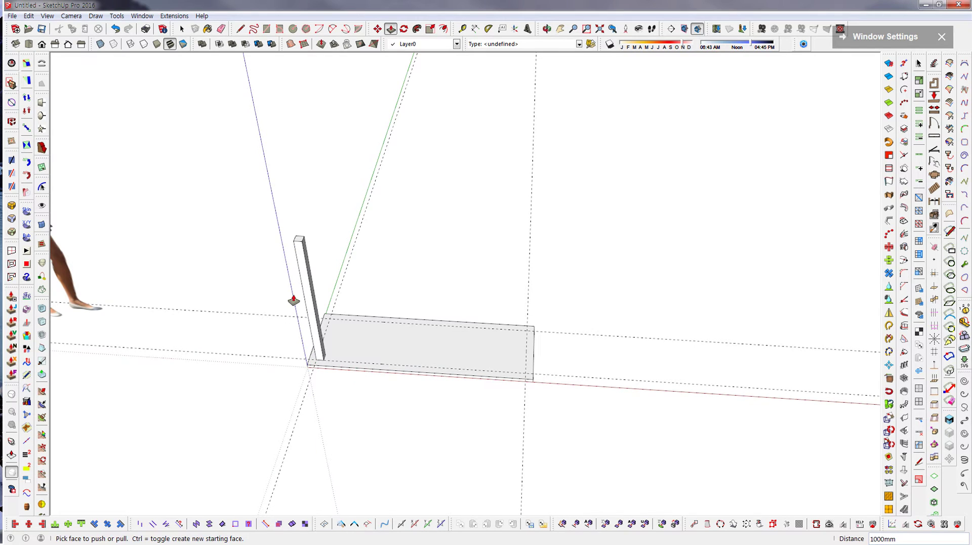
key("space")
scroll(300, 274, "up", 3)
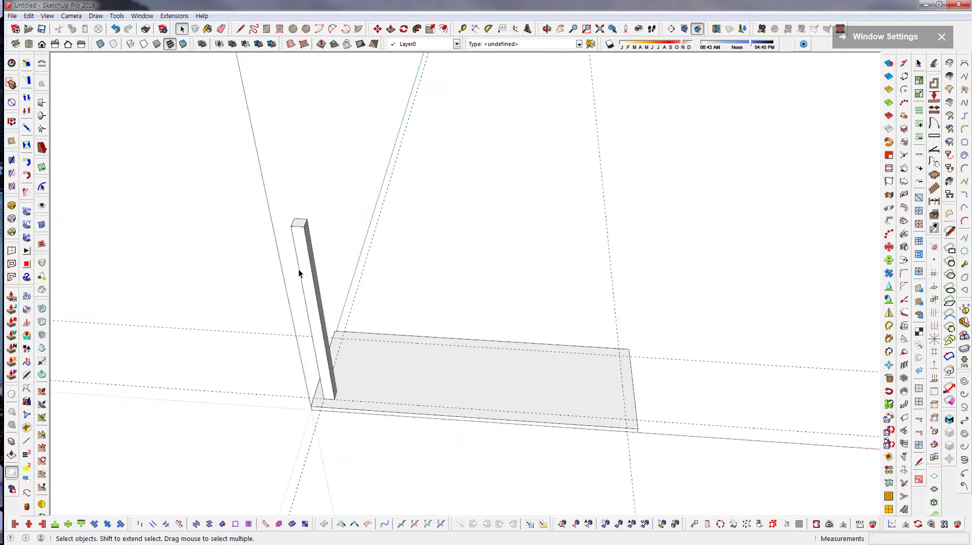
triple_click(304, 266)
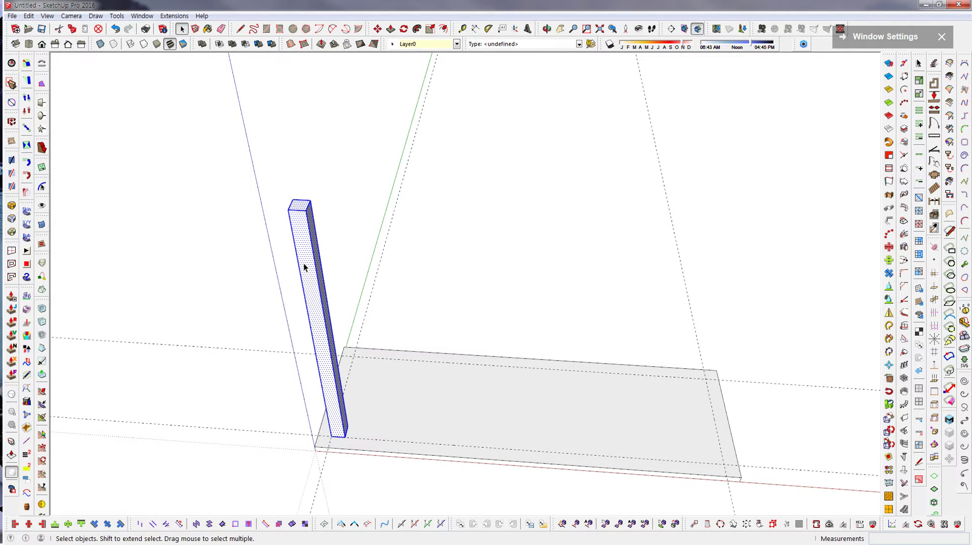
right_click(304, 267)
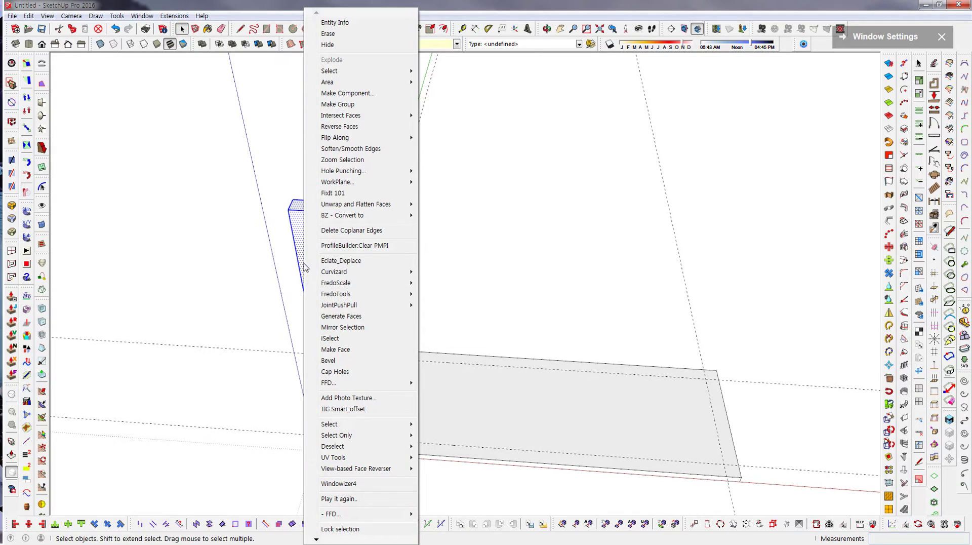
left_click(353, 105)
scroll(351, 106, "down", 1)
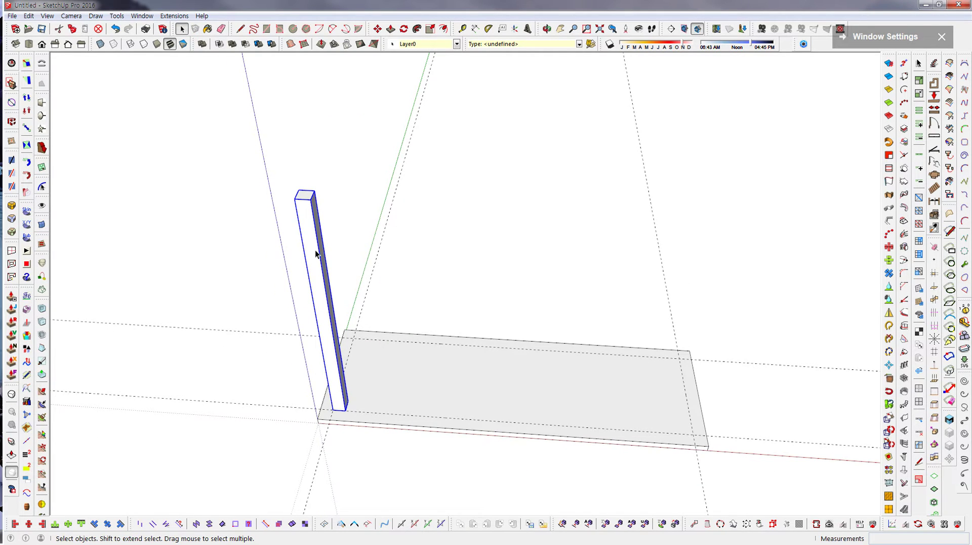
middle_click_drag(315, 254, 311, 280)
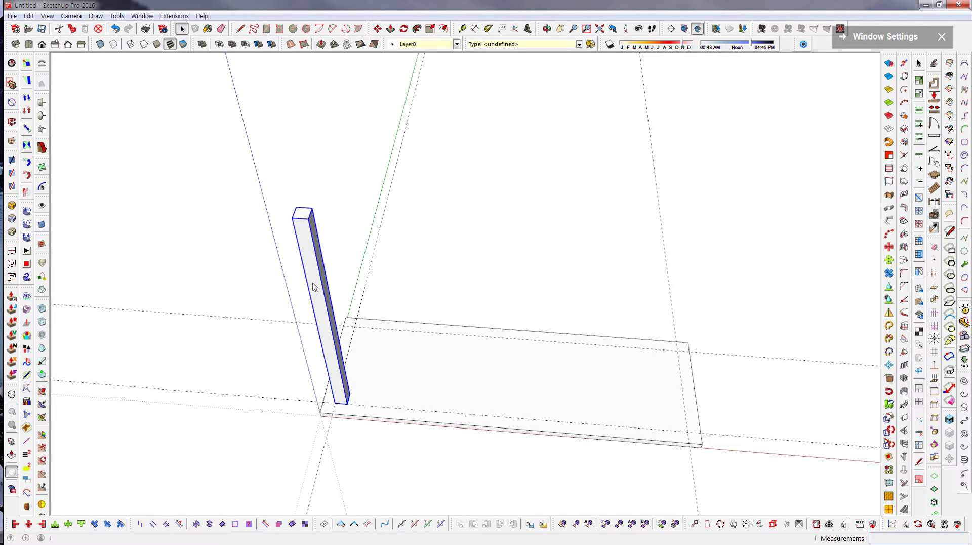
right_click(314, 287)
left_click(349, 83)
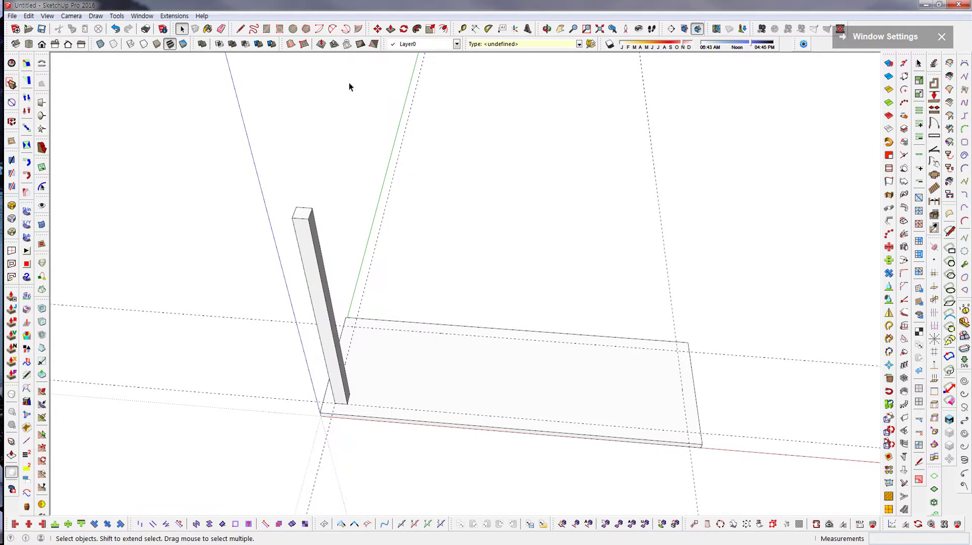
Copy the post 1350 mm along the front long guide to the guide intersection at the slab's far end.
mouse_move(436, 282)
middle_mouse_down()
mouse_move(445, 273)
mouse_move(443, 291)
middle_mouse_up()
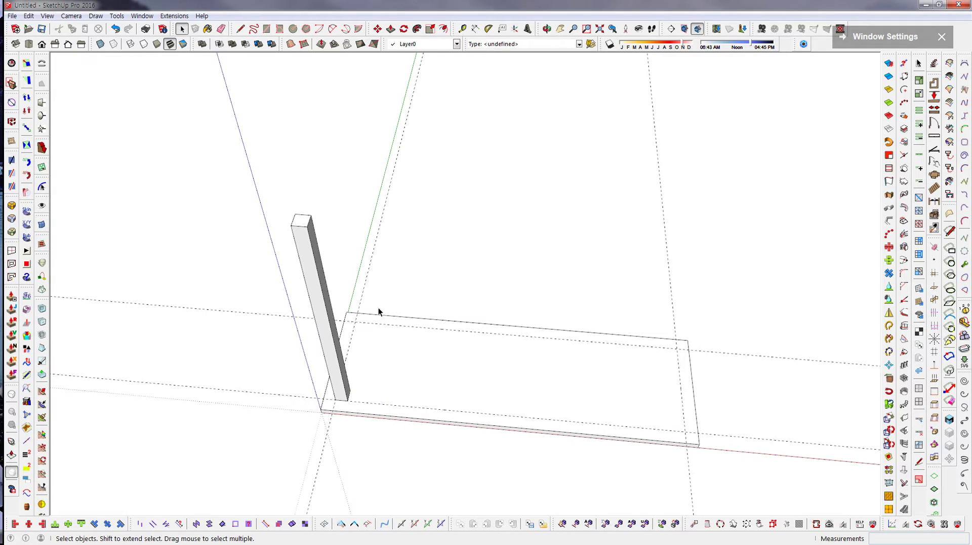
left_click(317, 302)
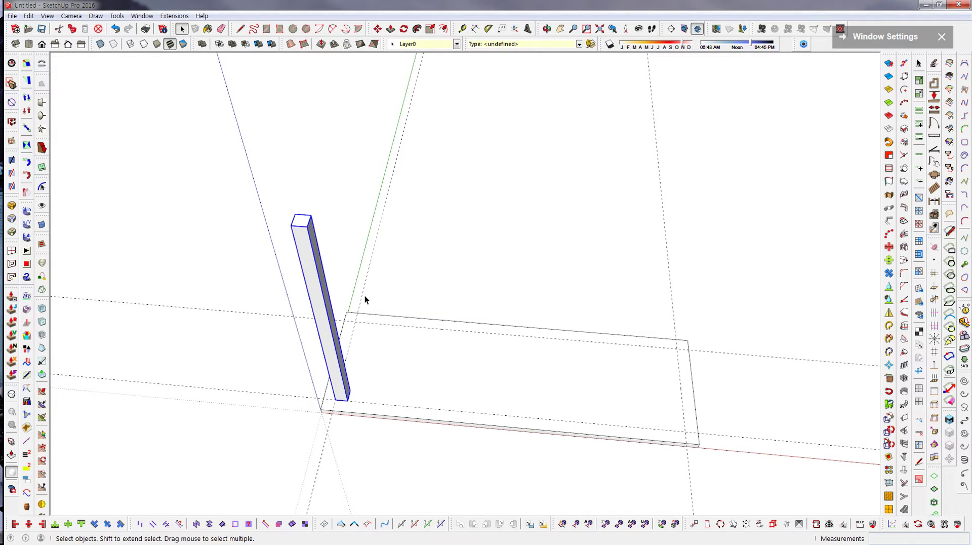
middle_click_drag(651, 265, 430, 237)
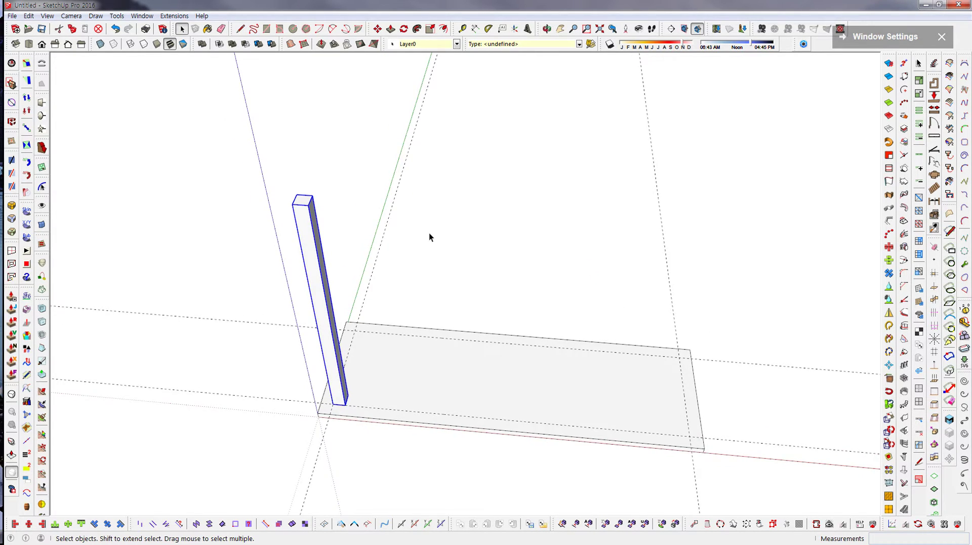
scroll(445, 304, "down", 3)
middle_click_drag(457, 354, 461, 373)
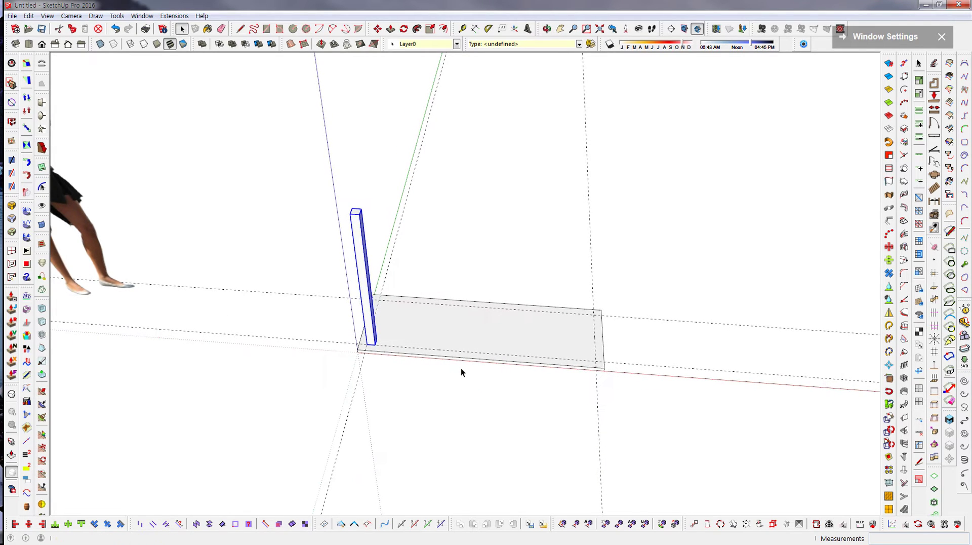
scroll(557, 364, "up", 3)
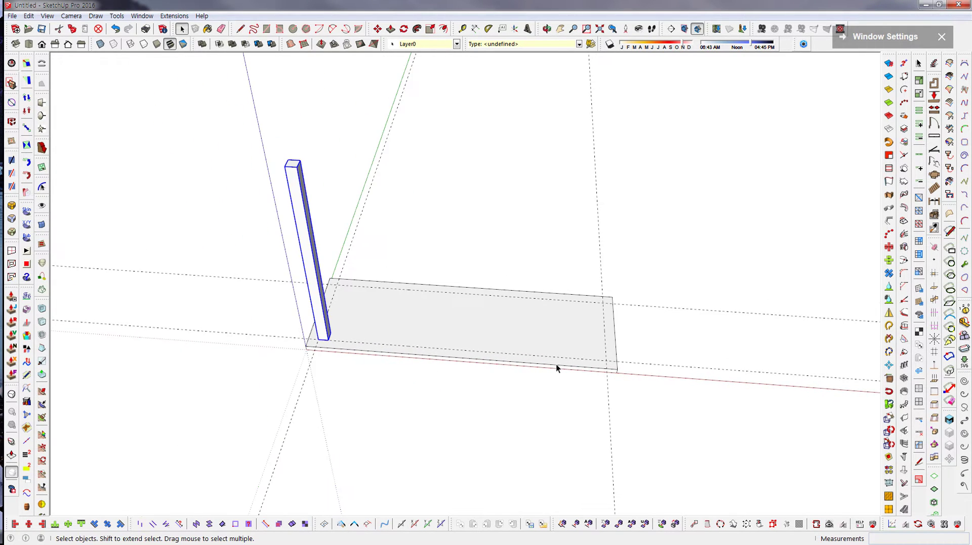
middle_click_drag(556, 364, 576, 366)
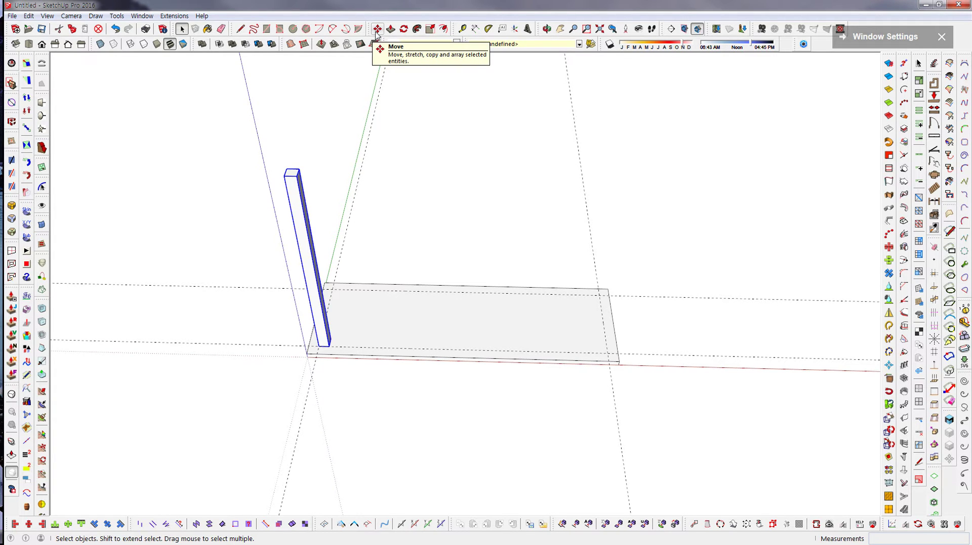
left_click(378, 29)
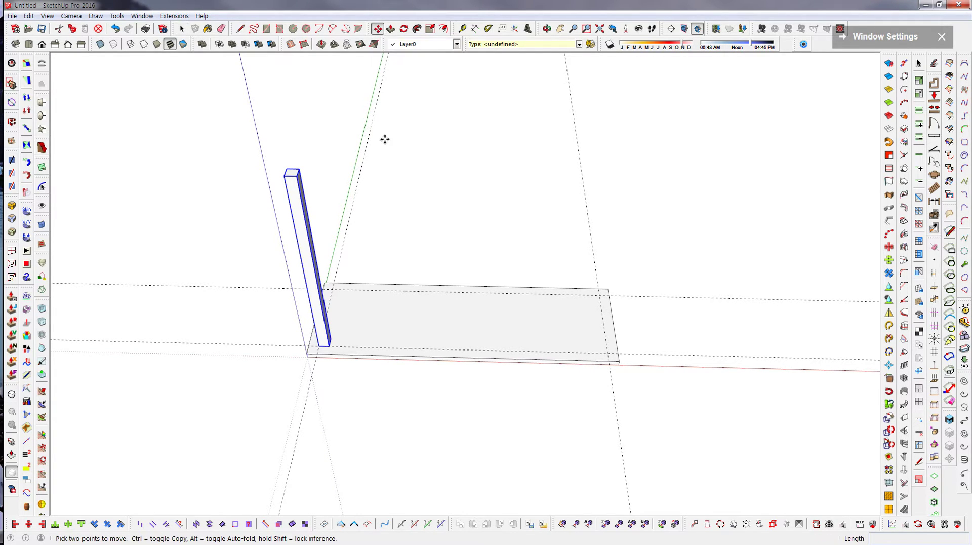
left_click(331, 349)
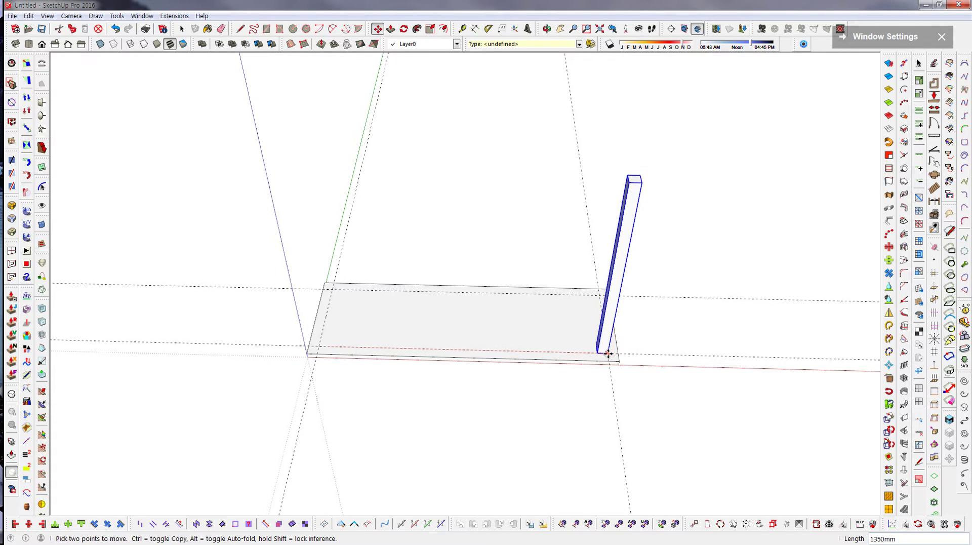
key("ctrl")
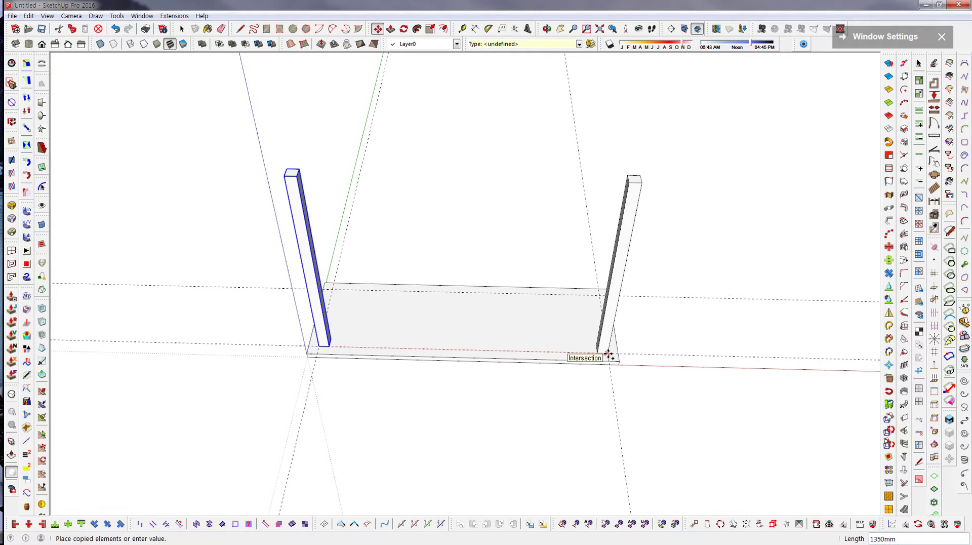
left_click(609, 356)
mouse_move(658, 454)
middle_mouse_down()
mouse_move(618, 310)
mouse_move(666, 397)
mouse_move(648, 412)
mouse_move(646, 450)
middle_mouse_up()
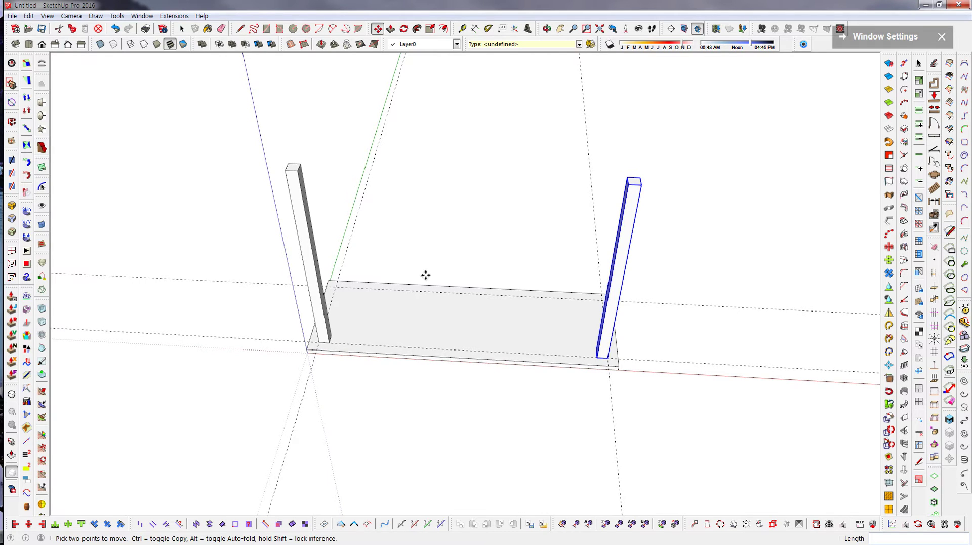
Taper the post nearest the origin by scaling its top face to 0.33 toward the corner nearest the origin.
middle_click_drag(426, 274, 448, 301)
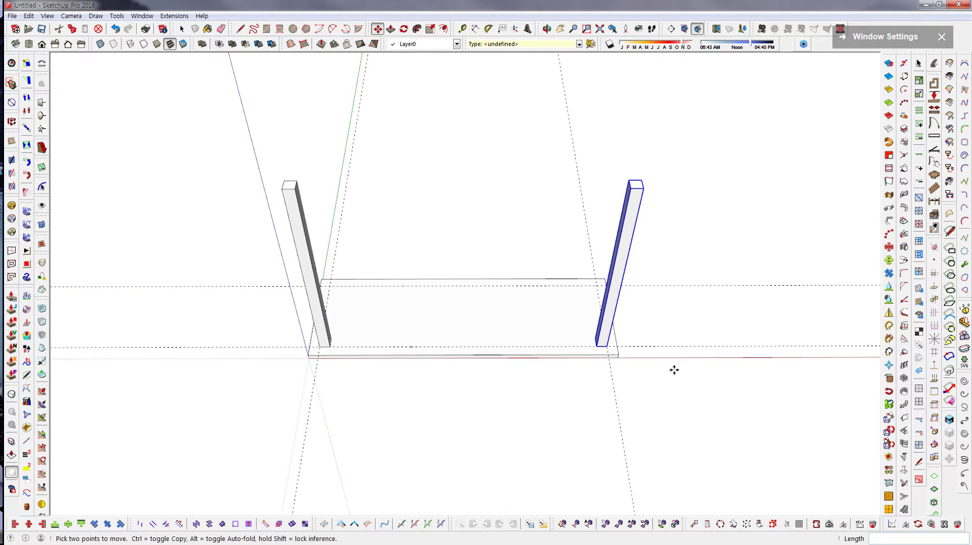
mouse_move(673, 370)
middle_mouse_down()
mouse_move(651, 373)
mouse_move(666, 372)
middle_mouse_up()
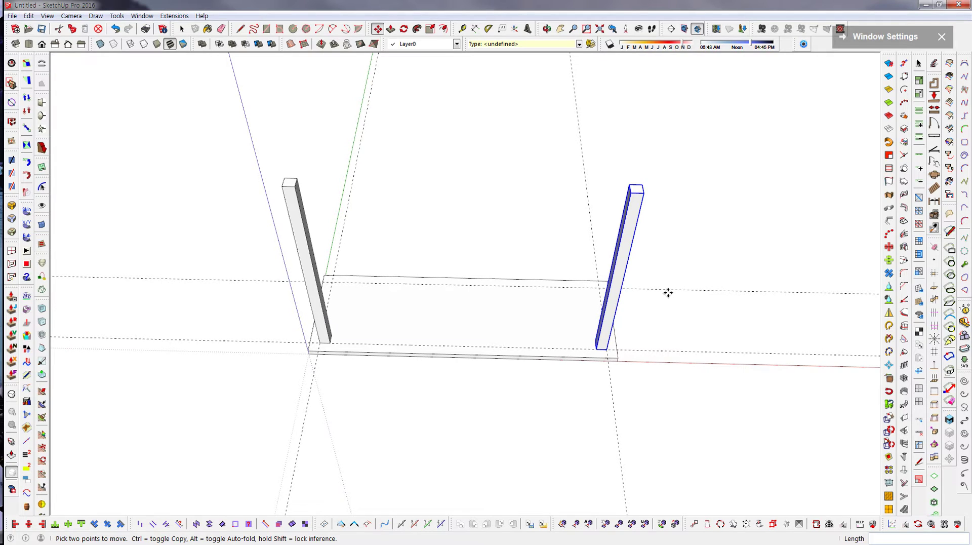
middle_click_drag(373, 265, 362, 317)
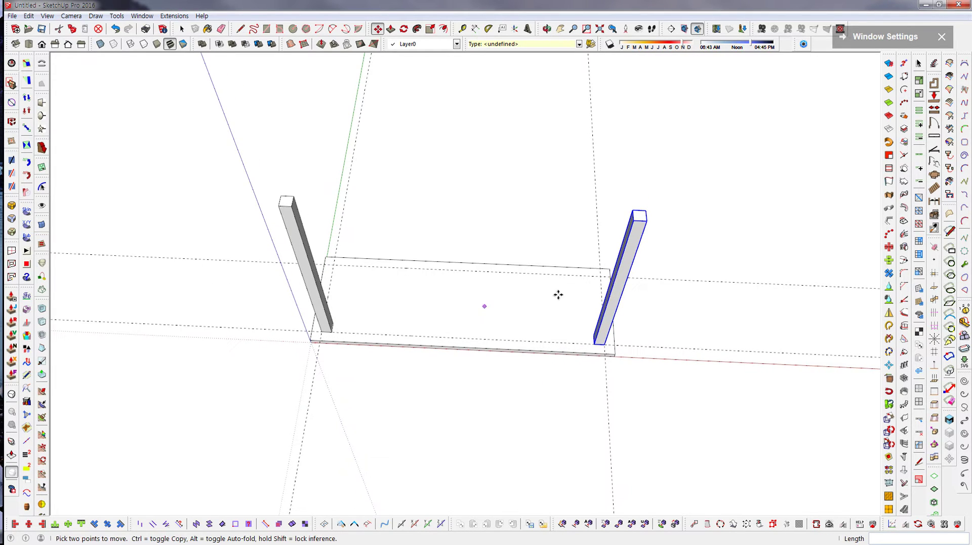
key("space")
left_click(287, 226)
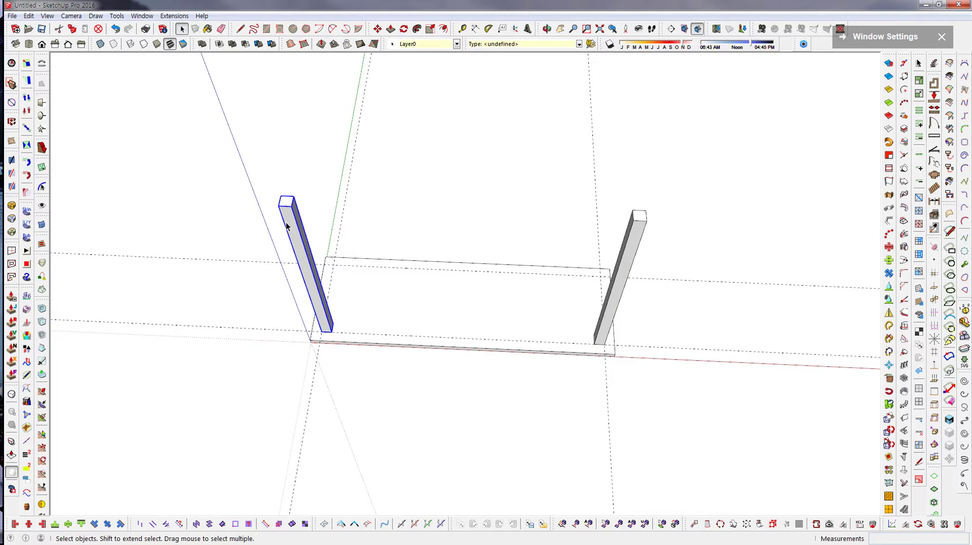
double_click(286, 227)
scroll(284, 213, "up", 5)
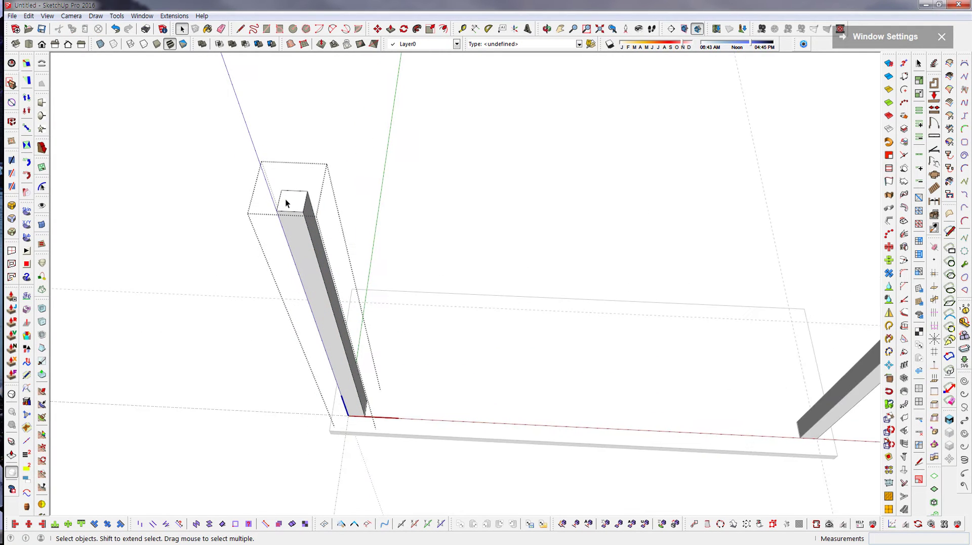
left_click(289, 205)
scroll(291, 205, "down", 3)
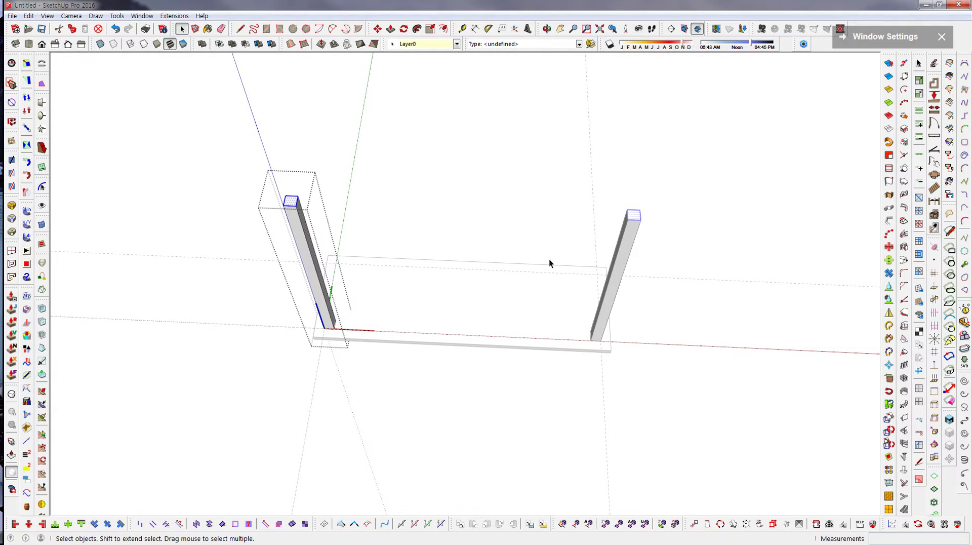
left_click(430, 29)
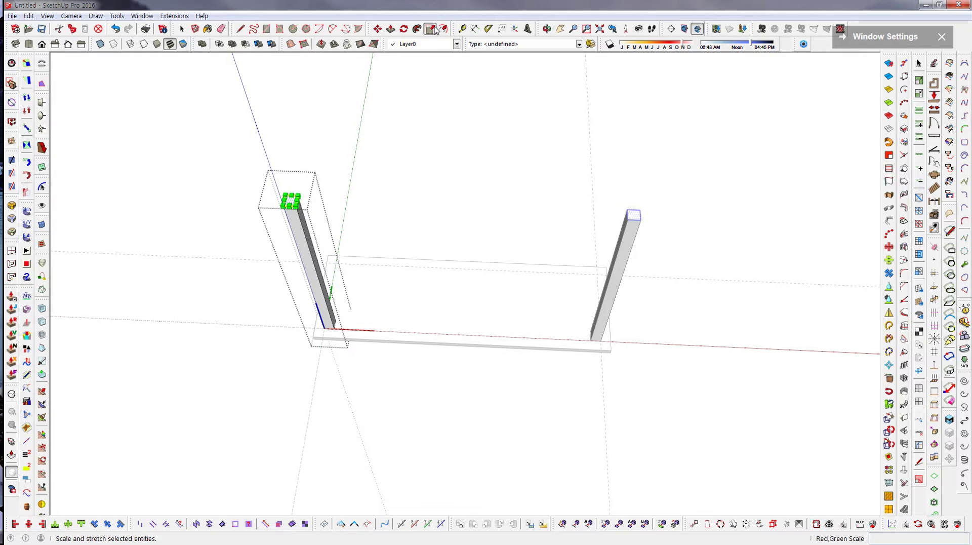
left_click(300, 196)
mouse_move(299, 194)
left_mouse_down()
mouse_move(261, 213)
mouse_move(378, 160)
mouse_move(284, 205)
mouse_move(300, 197)
mouse_move(297, 205)
left_mouse_up()
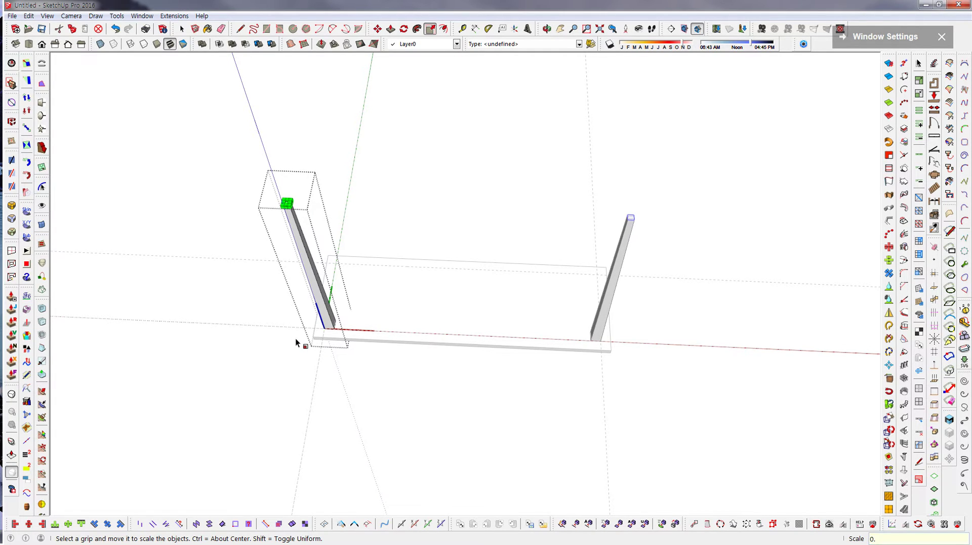
type("33")
key("Return")
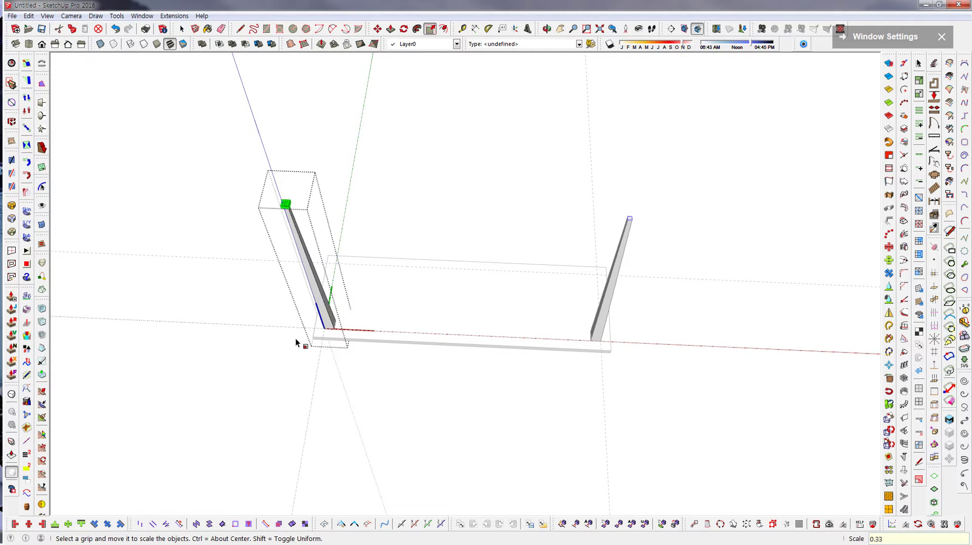
key("space")
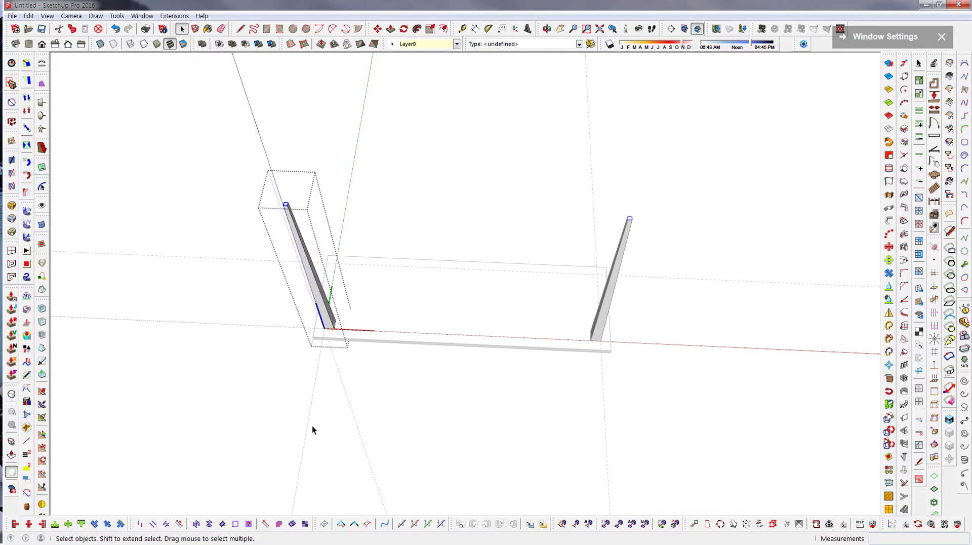
left_click(502, 390)
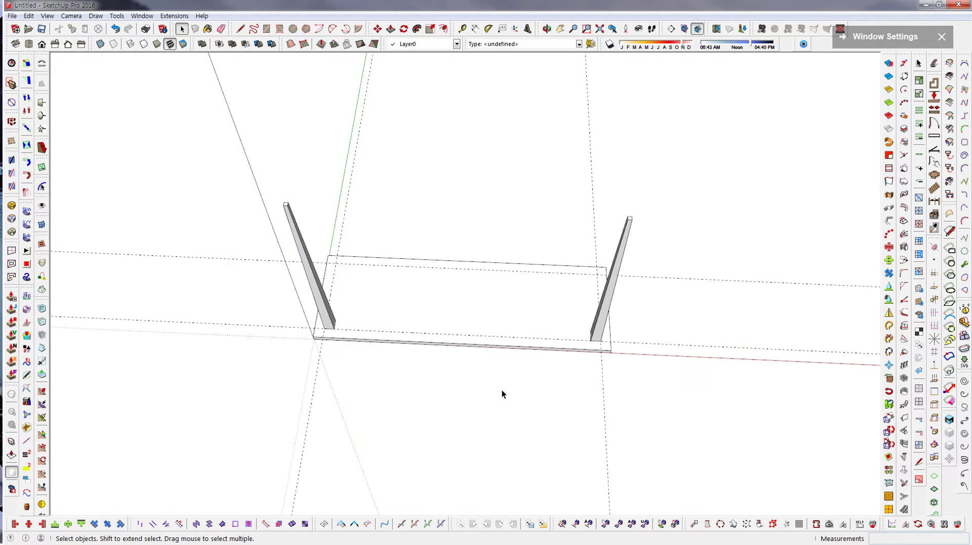
Delete the copied post at the slab end farthest from the origin.
middle_click_drag(503, 390, 527, 341)
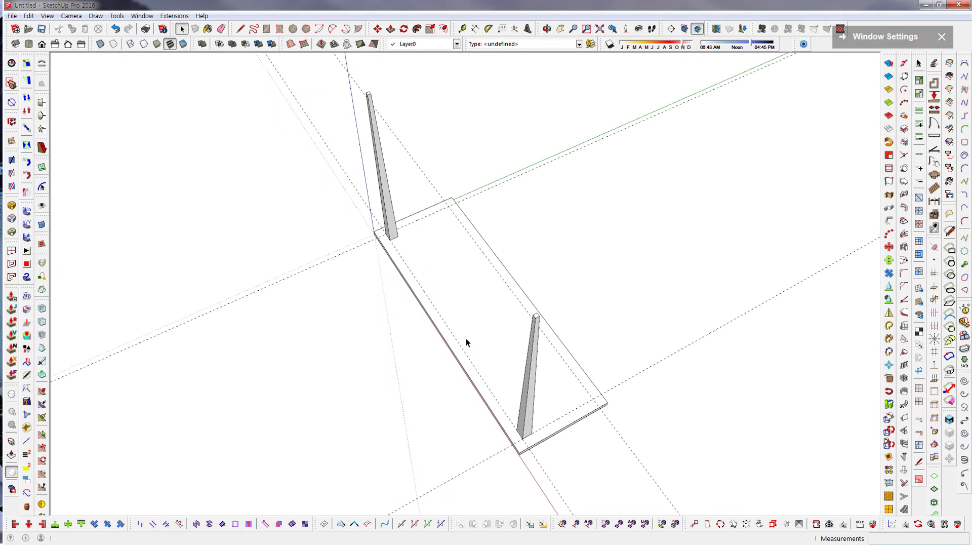
left_click(566, 422)
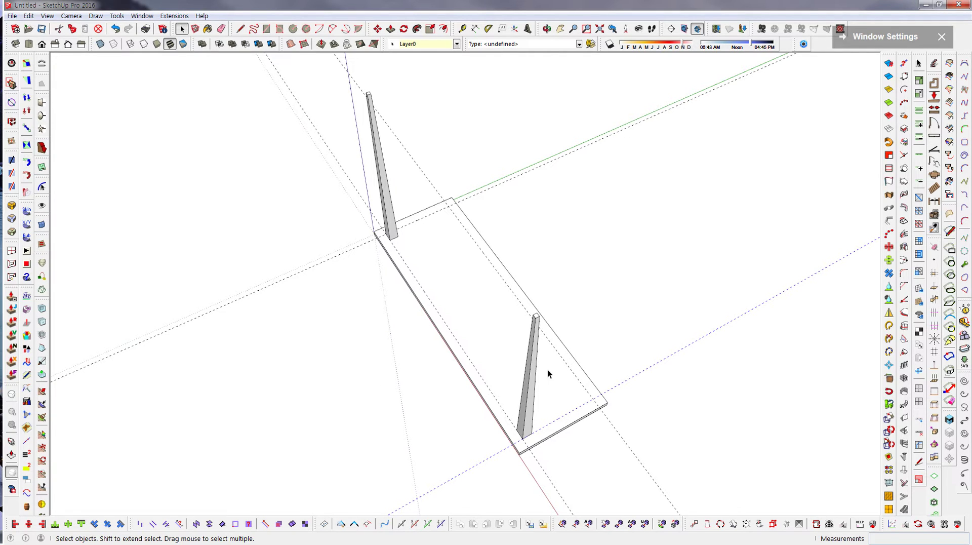
left_click(532, 376)
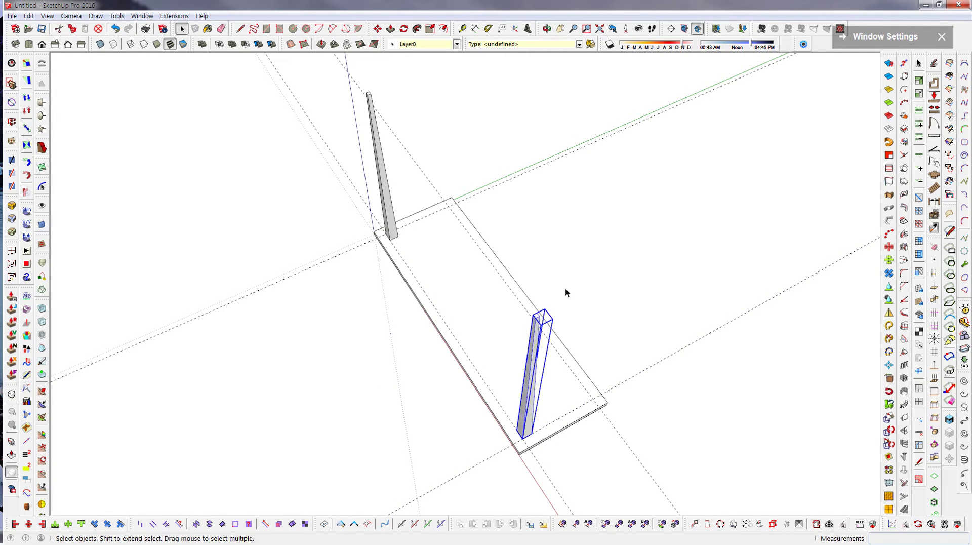
key("Delete")
Select the remaining tapered post and show the Default Tray with Entity Info expanded and Materials collapsed.
middle_click_drag(557, 287, 390, 300)
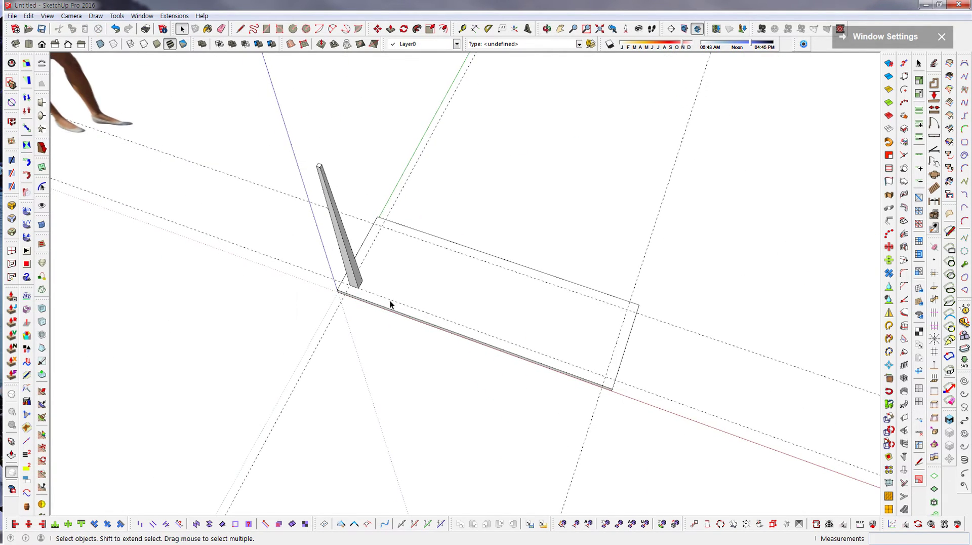
scroll(383, 288, "up", 3)
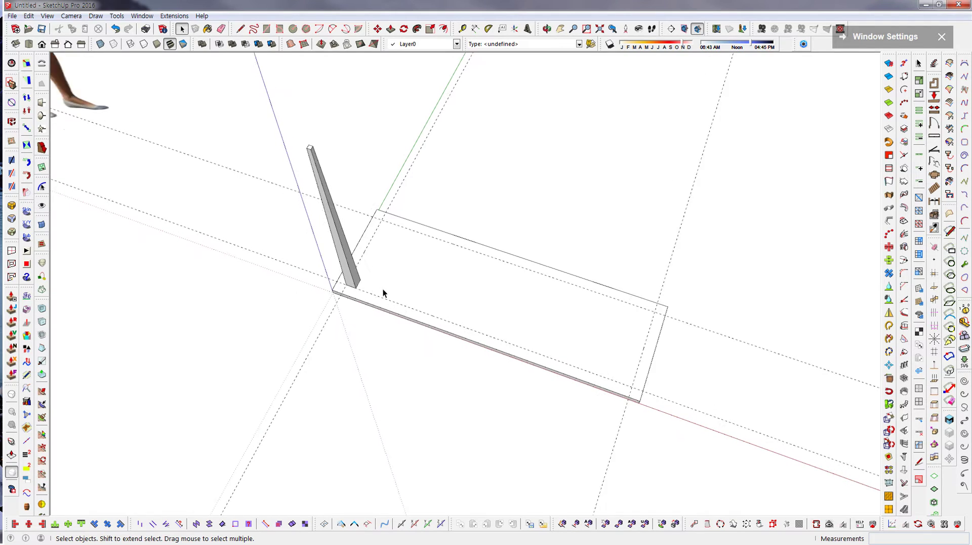
left_click(317, 190)
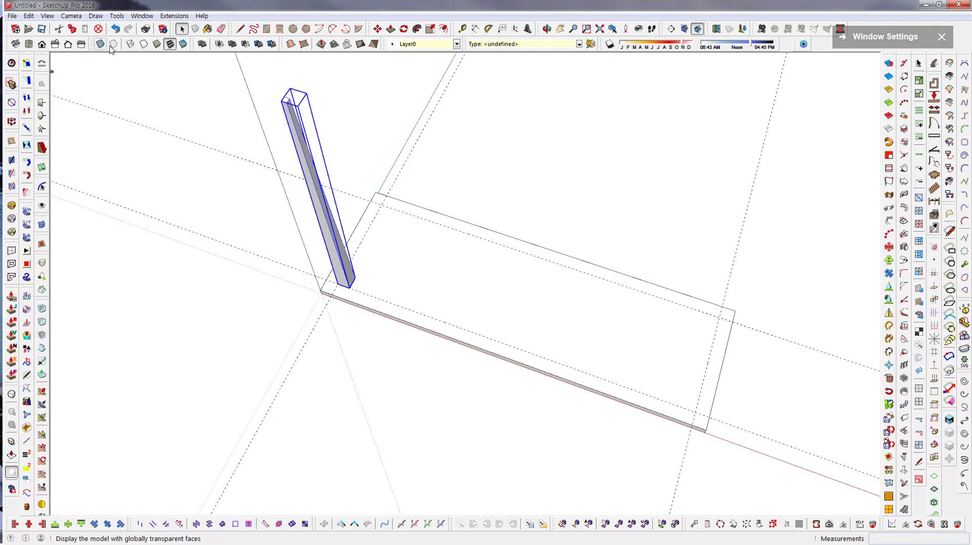
mouse_move(170, 32)
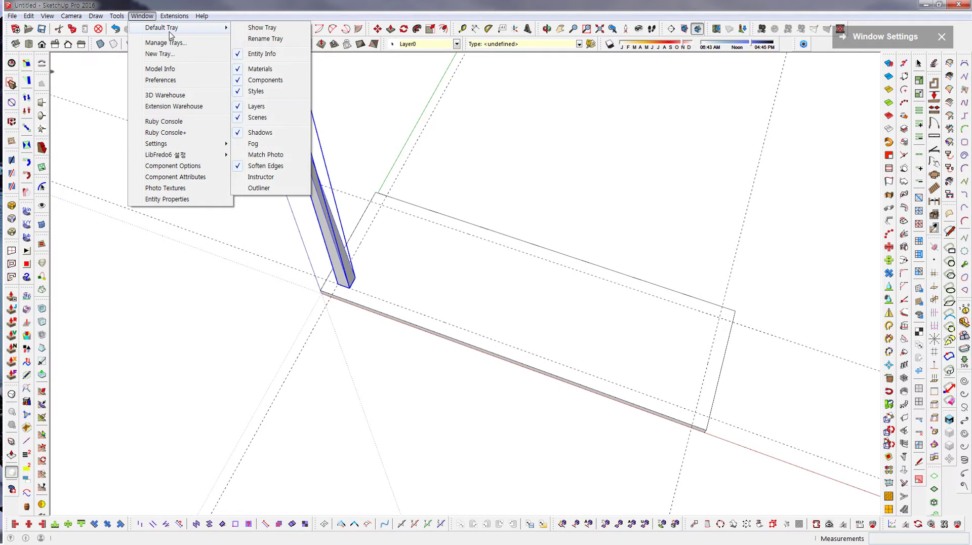
left_click(255, 29)
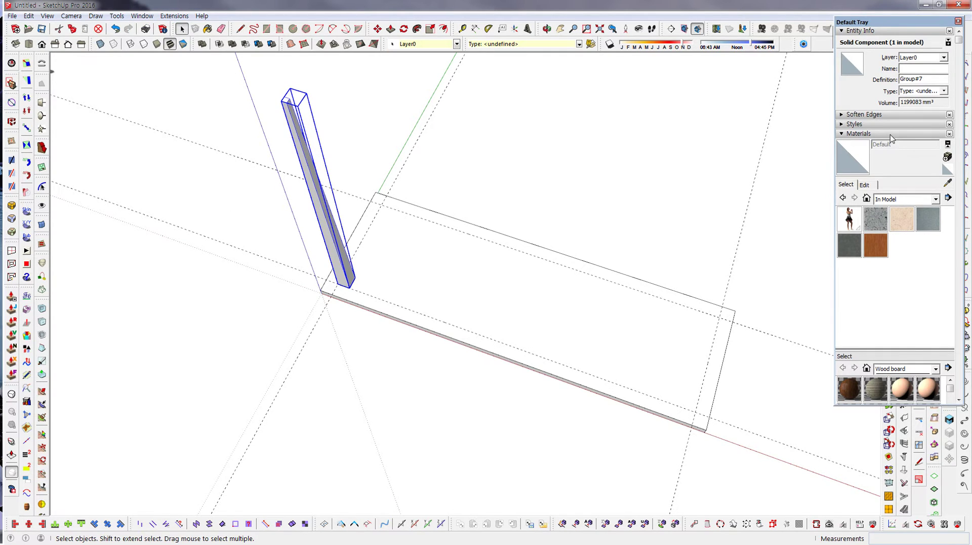
left_click(893, 134)
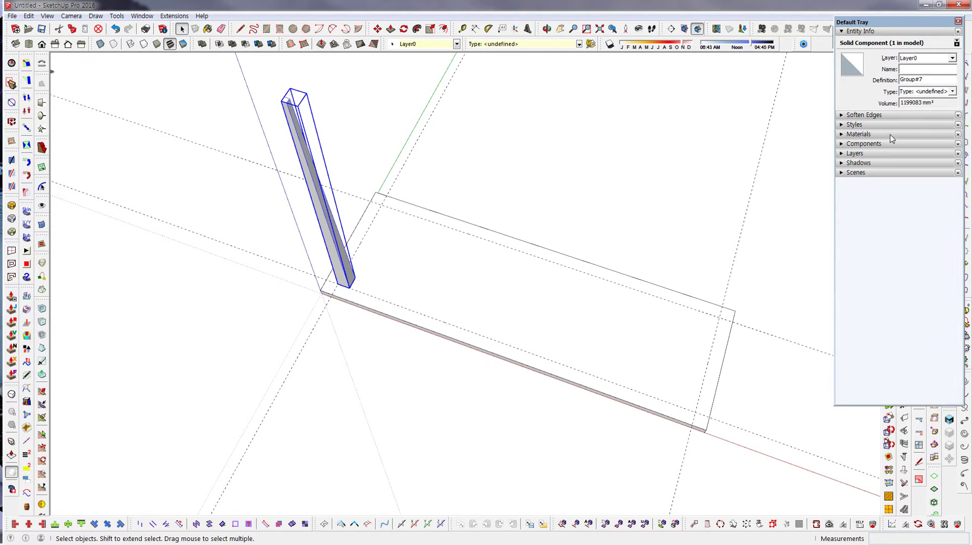
left_click(869, 33)
left_click(870, 33)
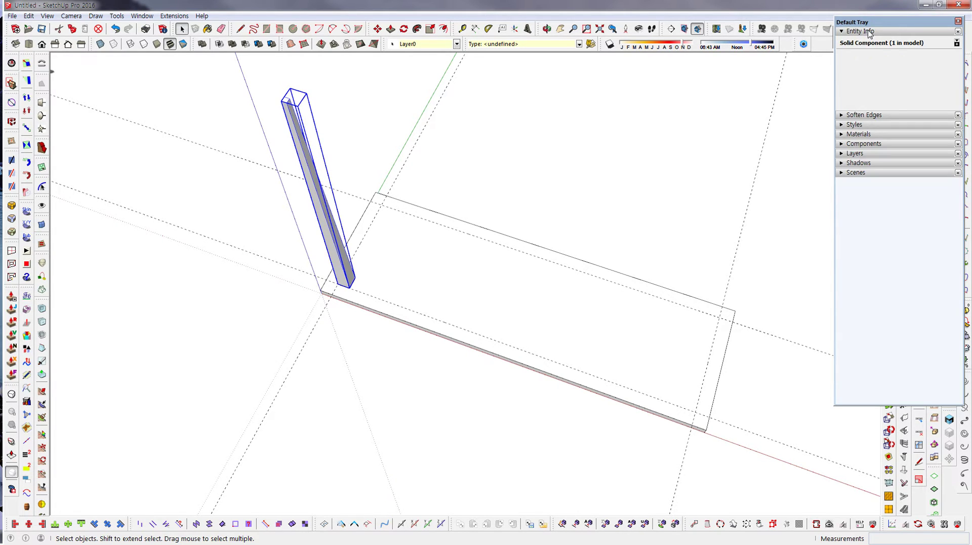
Mirror the tapered leg across the vertical red-axis plane through the midpoint of the slab's short edge, keeping the original leg.
middle_click_drag(420, 295, 415, 329)
scroll(316, 300, "down", 3)
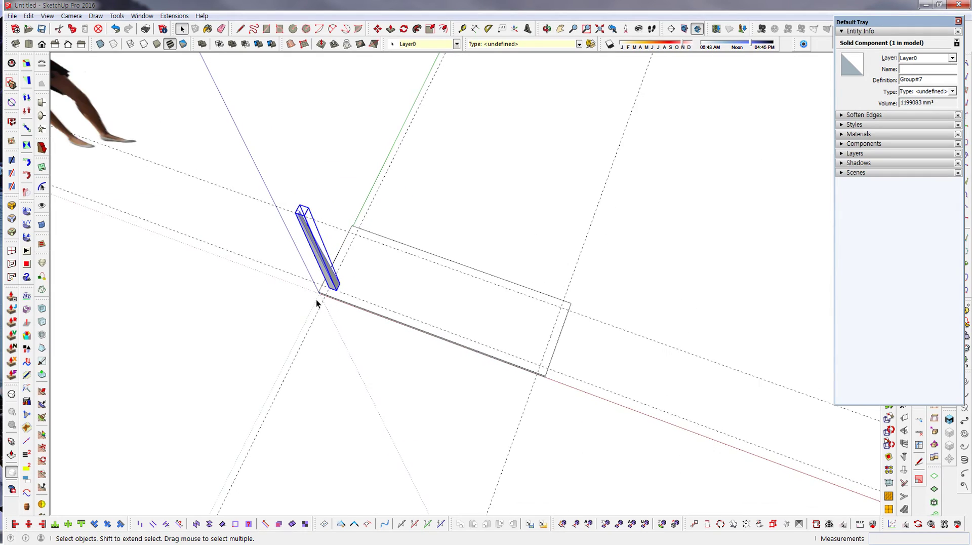
middle_click_drag(507, 353, 519, 314)
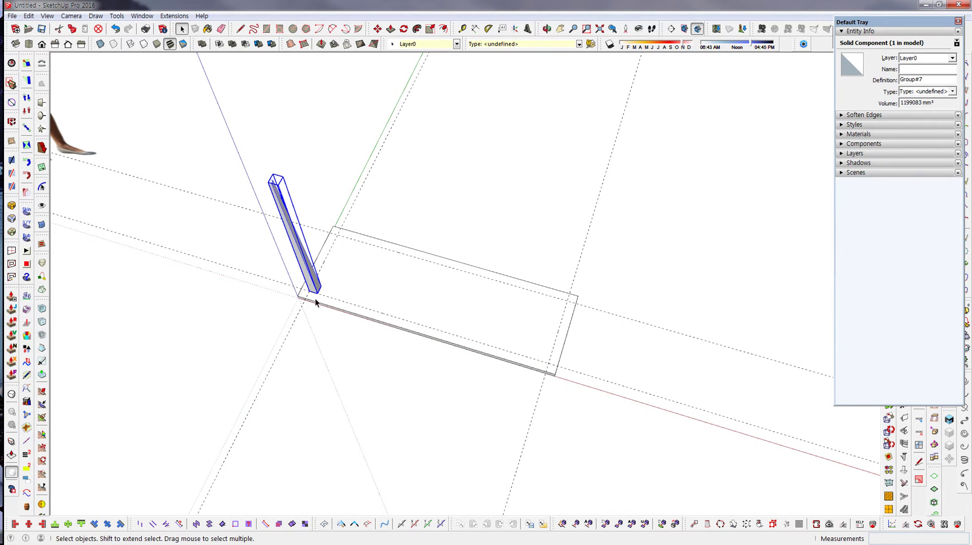
right_click(302, 258)
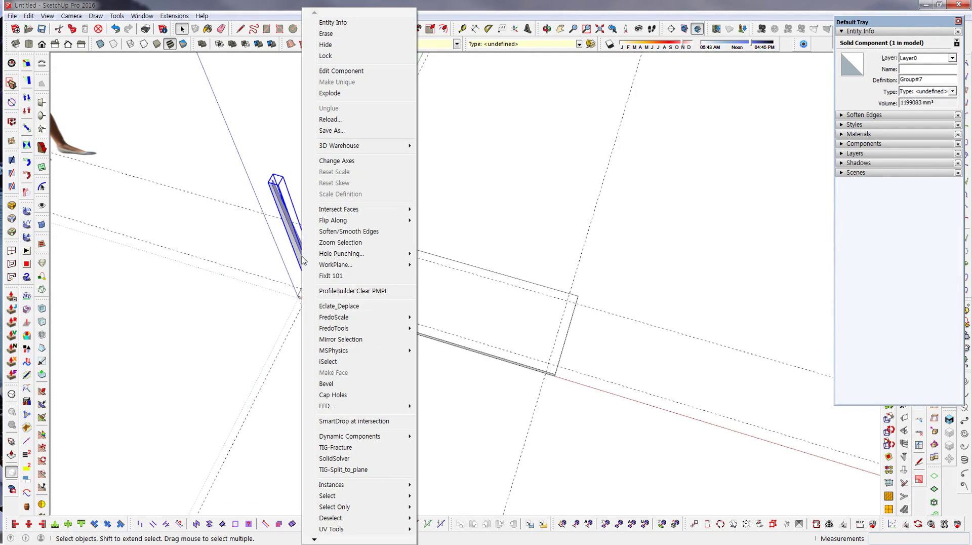
left_click(290, 236)
right_click(289, 234)
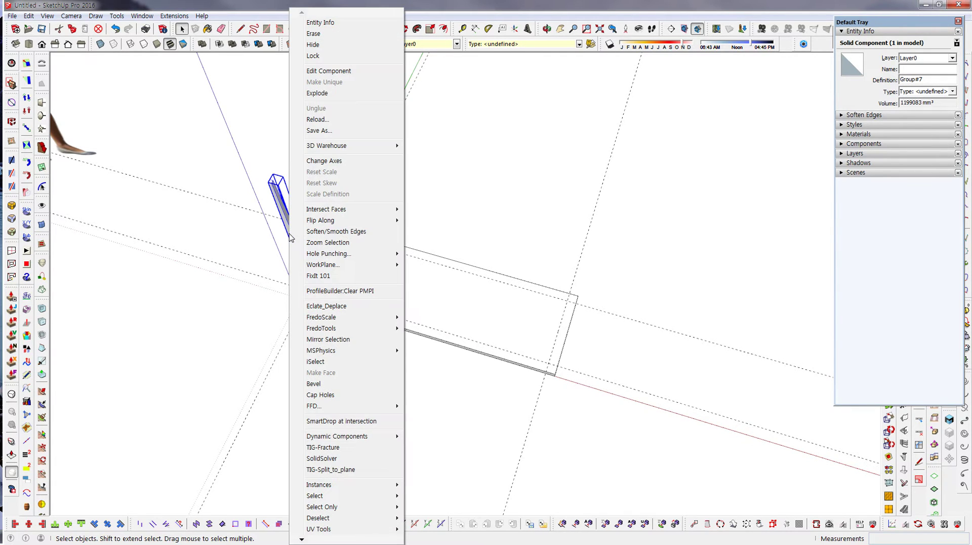
left_click(348, 341)
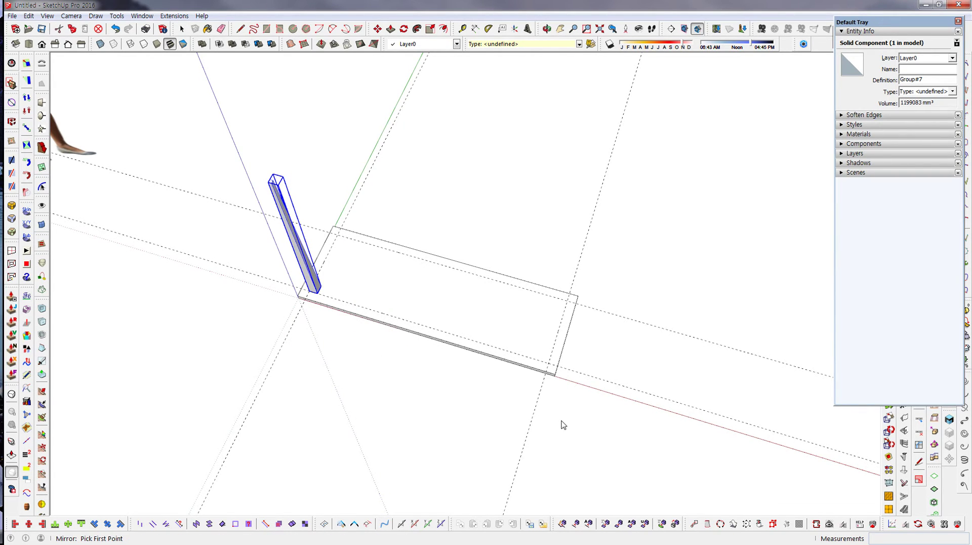
middle_click_drag(563, 425, 514, 293)
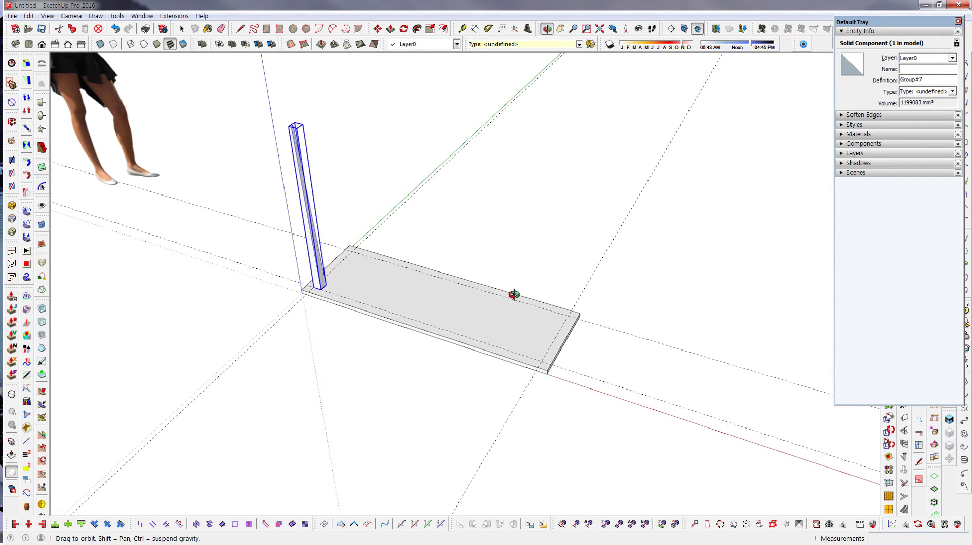
left_click(564, 340)
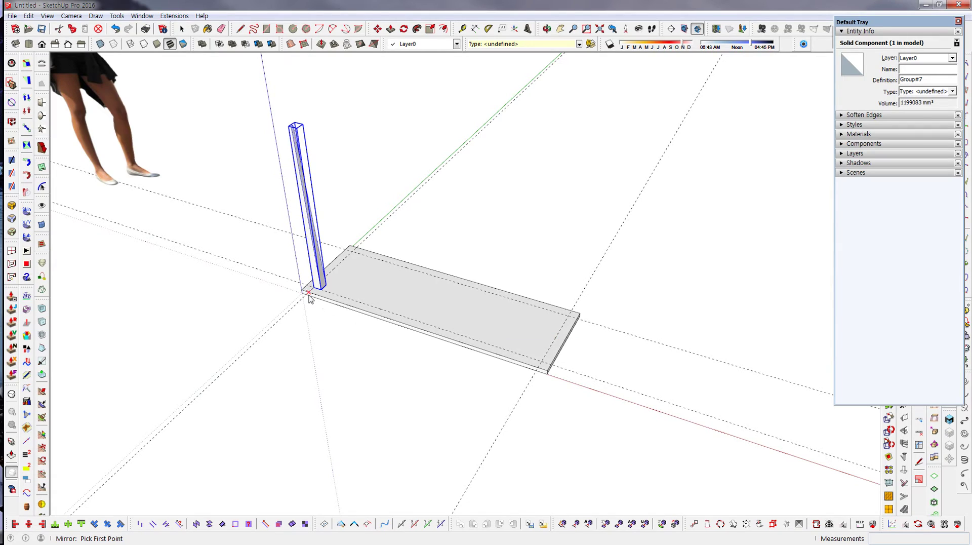
left_click(332, 265)
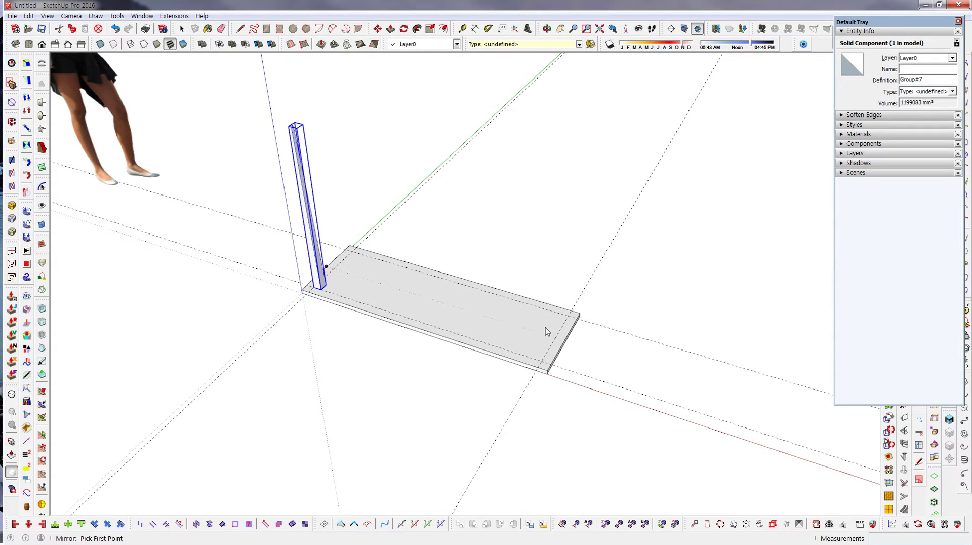
left_click(563, 349)
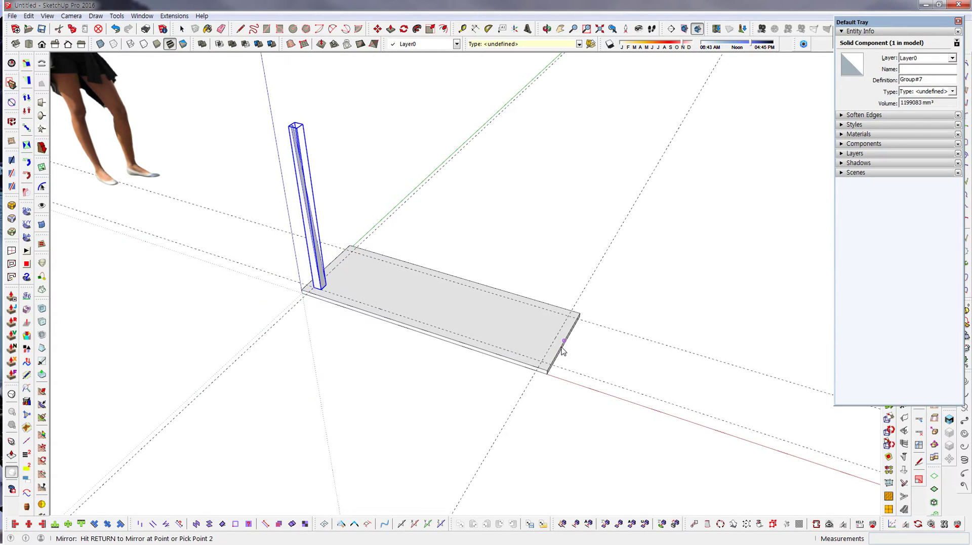
left_click(643, 367)
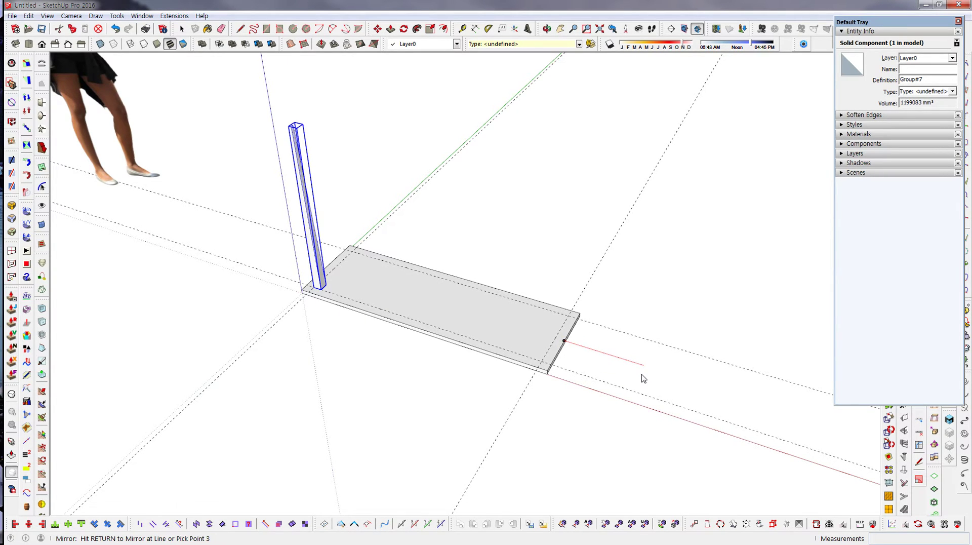
middle_click_drag(662, 268, 630, 182)
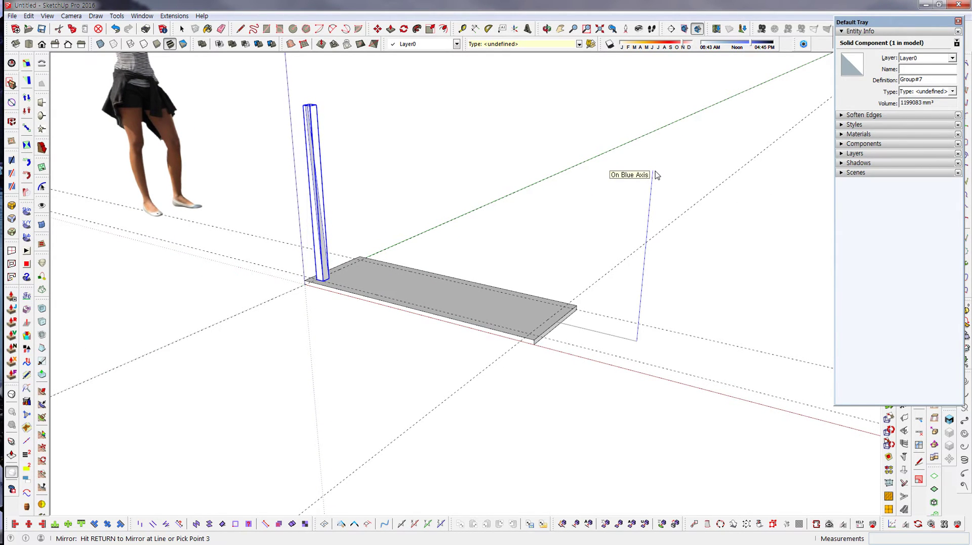
mouse_move(657, 175)
middle_mouse_down()
mouse_move(630, 224)
mouse_move(643, 169)
mouse_move(667, 187)
mouse_move(650, 172)
mouse_move(658, 166)
middle_mouse_up()
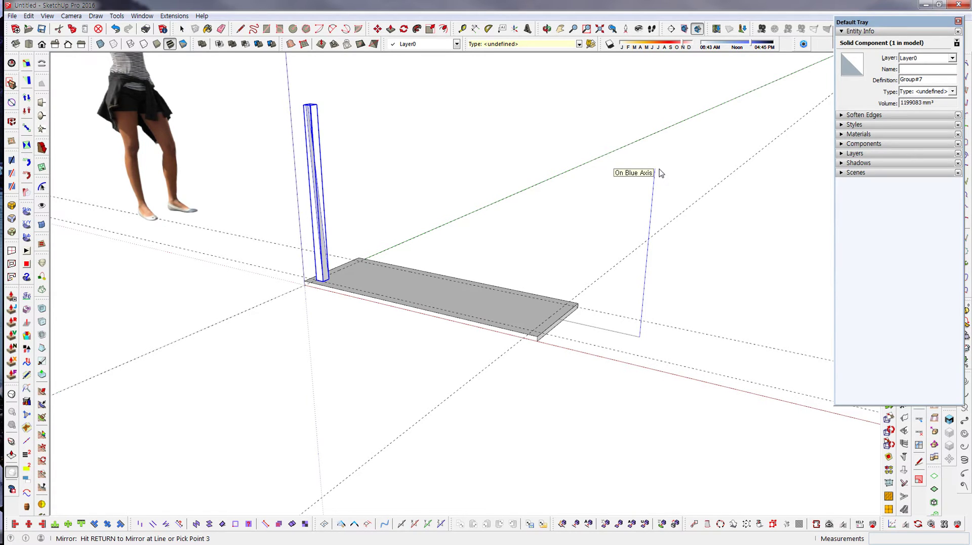
key("Return")
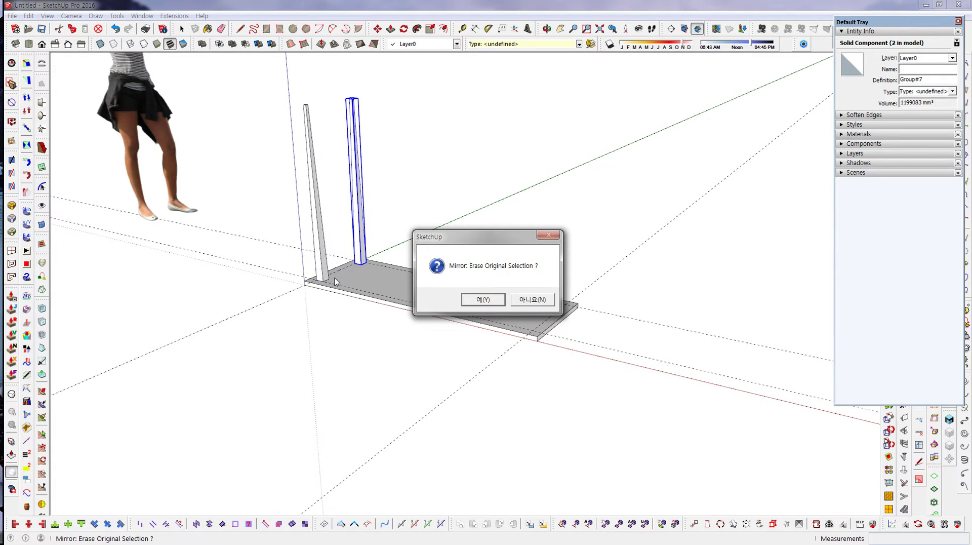
left_click(532, 300)
middle_click_drag(533, 302, 603, 367)
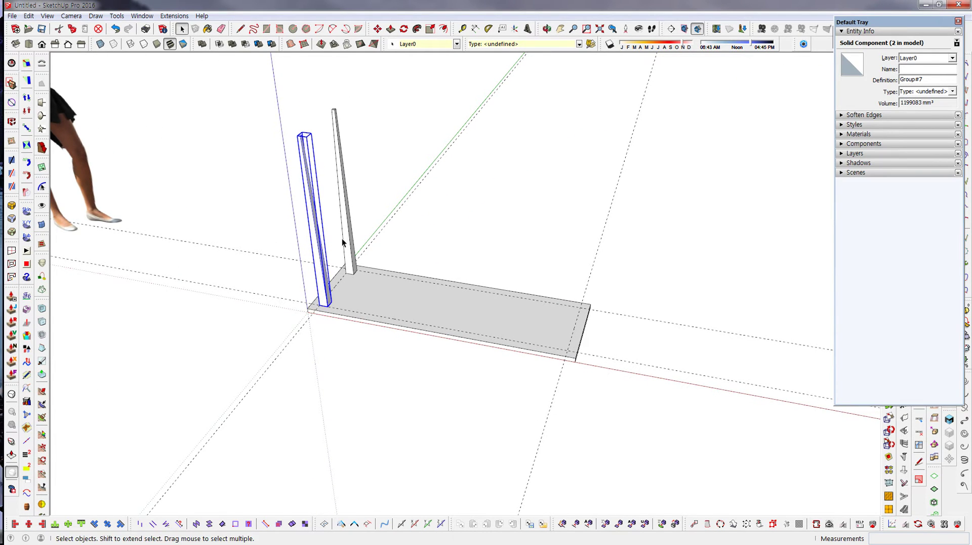
Mirror both tapered legs across the vertical green-axis plane through the midpoint of the slab's long edge, keeping the originals.
left_click(346, 202)
left_click(316, 243)
left_click(344, 203, "ctrl")
scroll(303, 176, "down", 3)
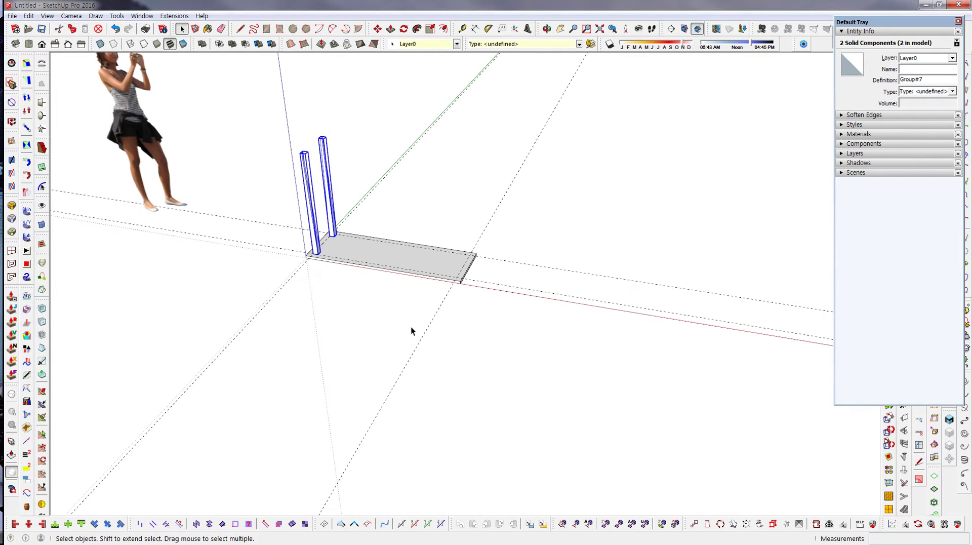
middle_click_drag(411, 326, 434, 324)
scroll(415, 282, "up", 3)
scroll(415, 282, "down", 1)
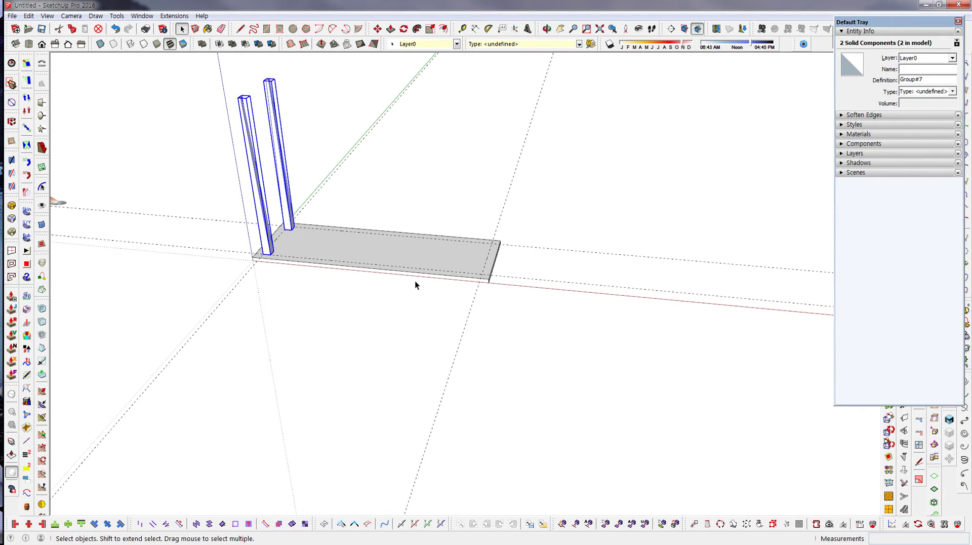
right_click(283, 179)
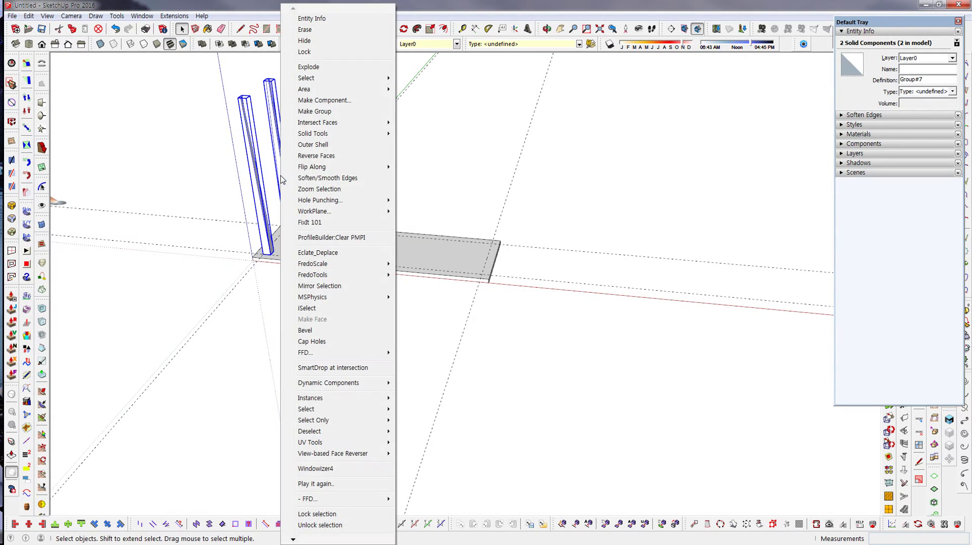
left_click(337, 285)
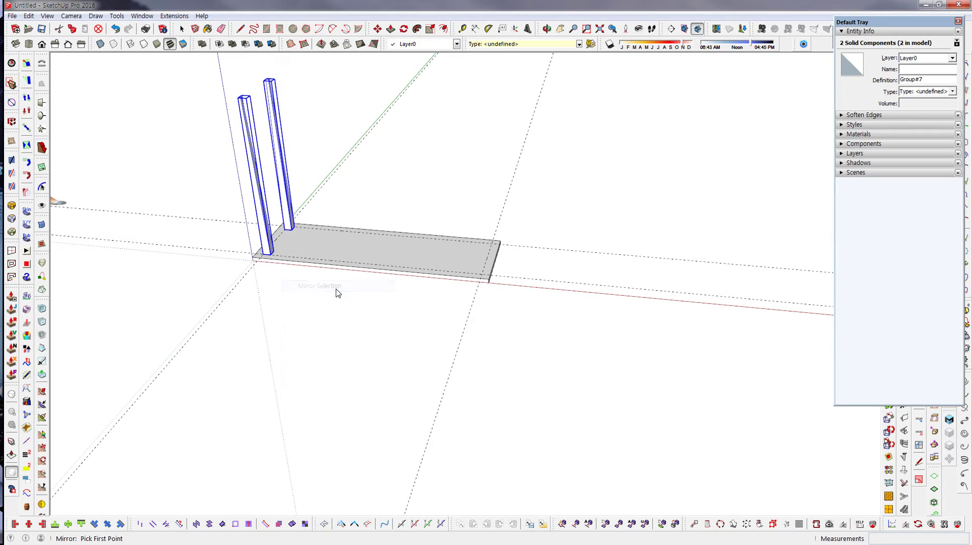
left_click(389, 232)
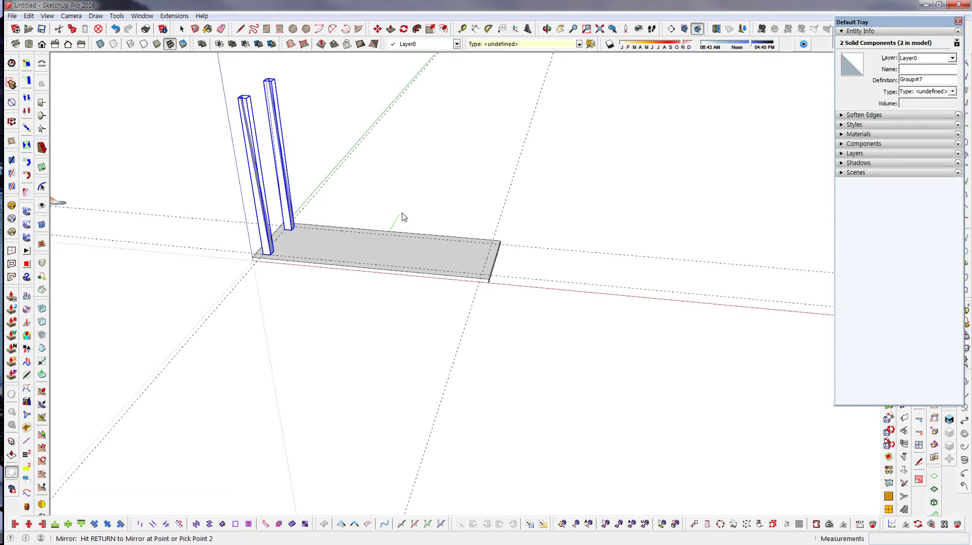
left_click(434, 160)
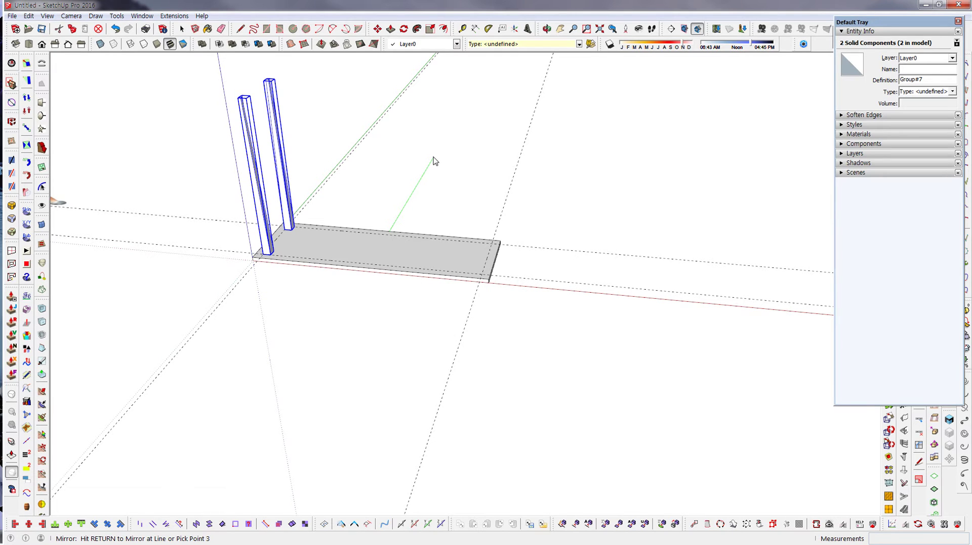
left_click(435, 109)
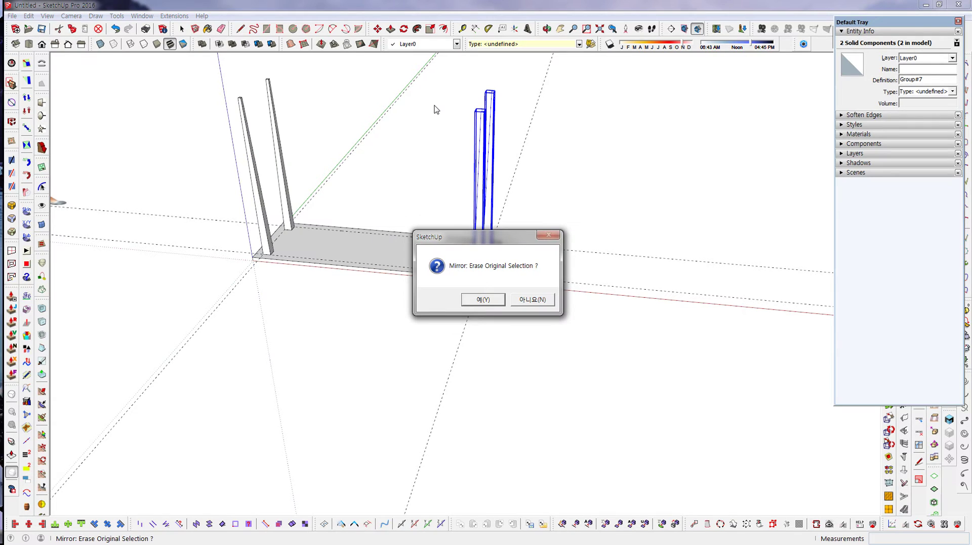
left_click(529, 300)
middle_click_drag(531, 327, 561, 415)
scroll(676, 394, "down", 2)
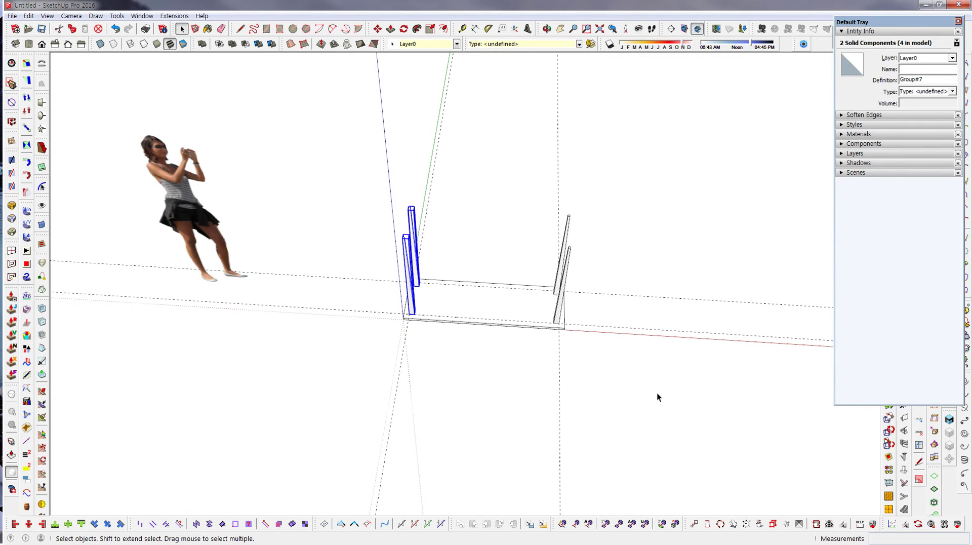
left_click(534, 369)
Try a 1400 by 50 mm rectangle on the slab spanning the bases of the two front legs, and undo it.
scroll(519, 362, "up", 2)
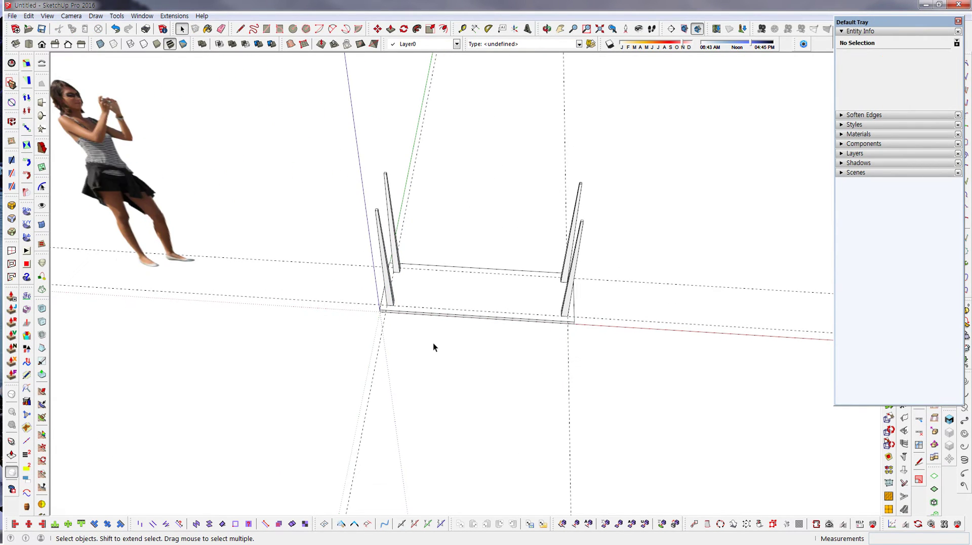
middle_click_drag(512, 365, 530, 414)
scroll(515, 347, "up", 2)
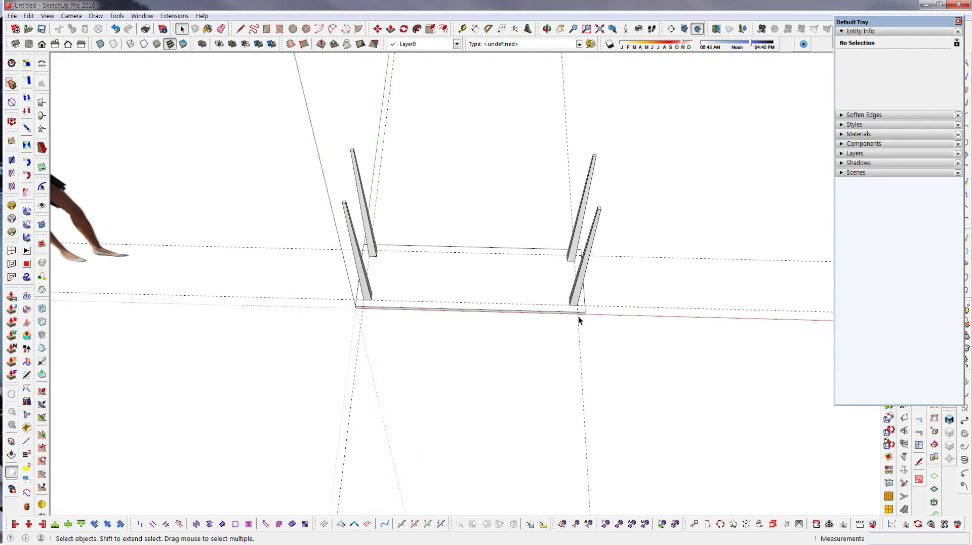
scroll(518, 263, "up", 4)
middle_click_drag(348, 416, 358, 391)
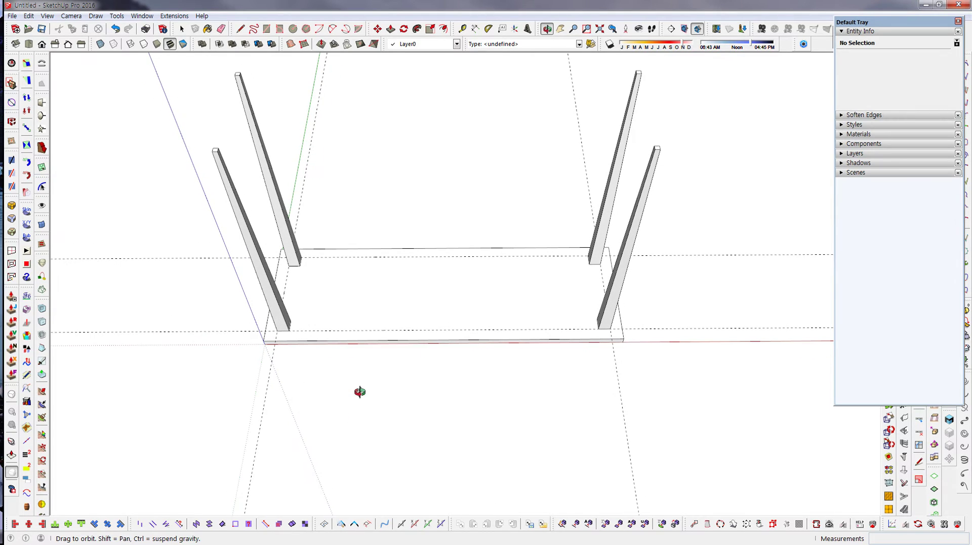
left_click(267, 29)
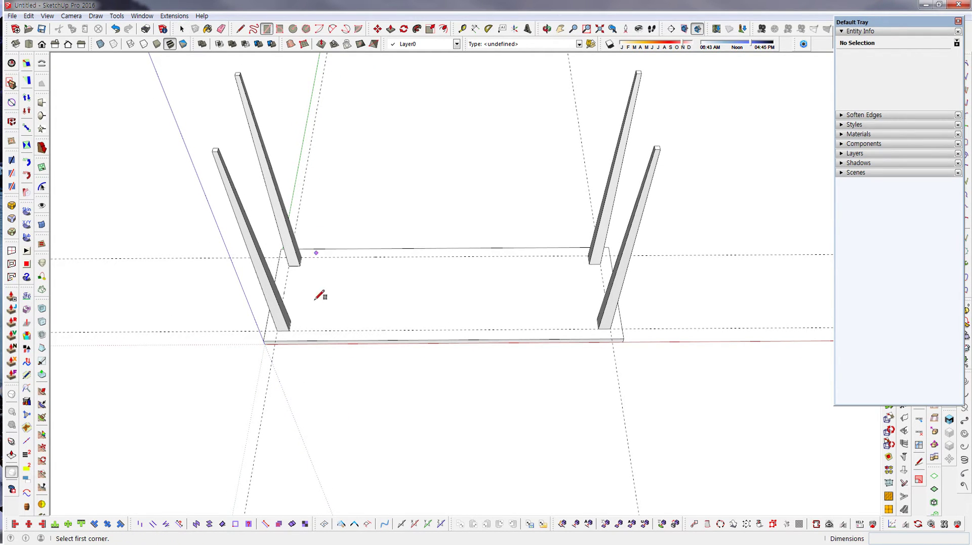
left_click(278, 329)
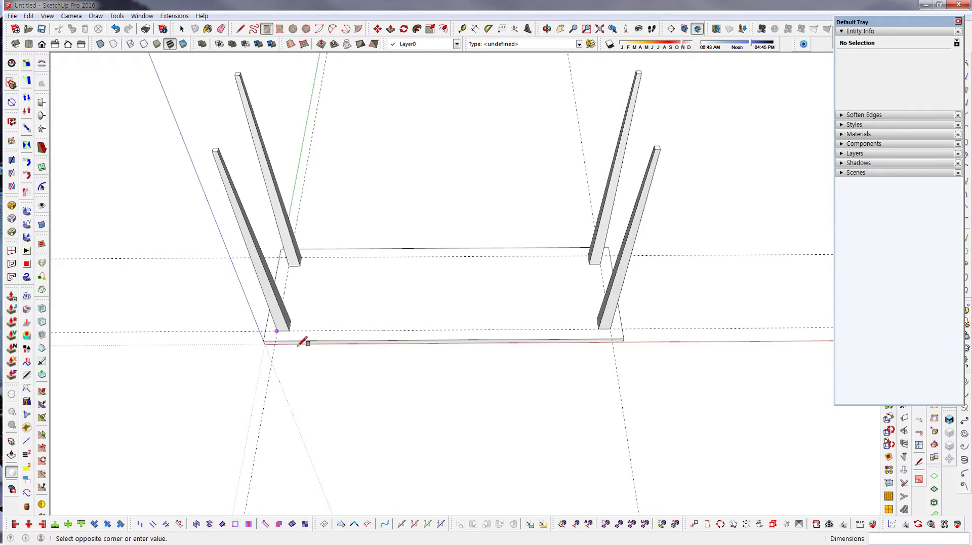
mouse_move(656, 341)
middle_mouse_down()
mouse_move(421, 304)
mouse_move(404, 280)
middle_mouse_up()
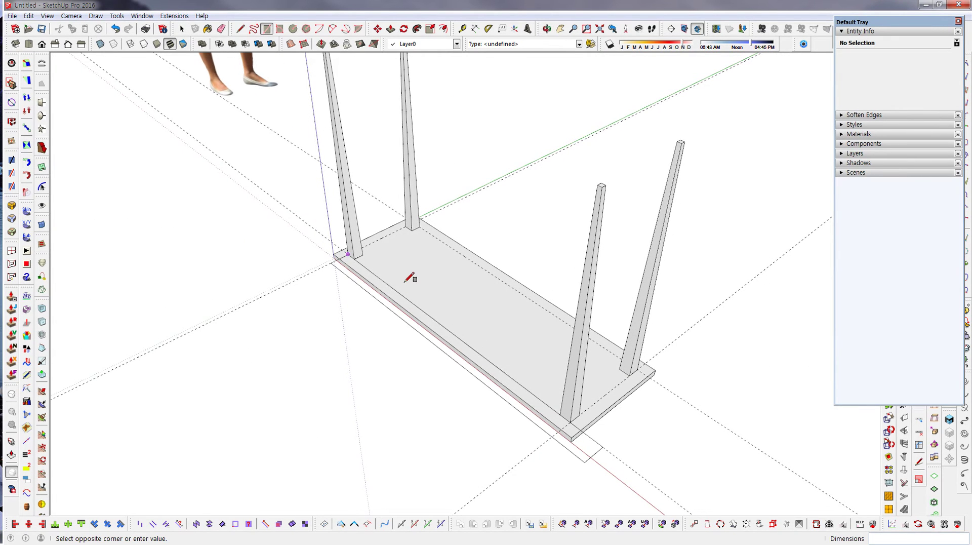
scroll(391, 235, "down", 3)
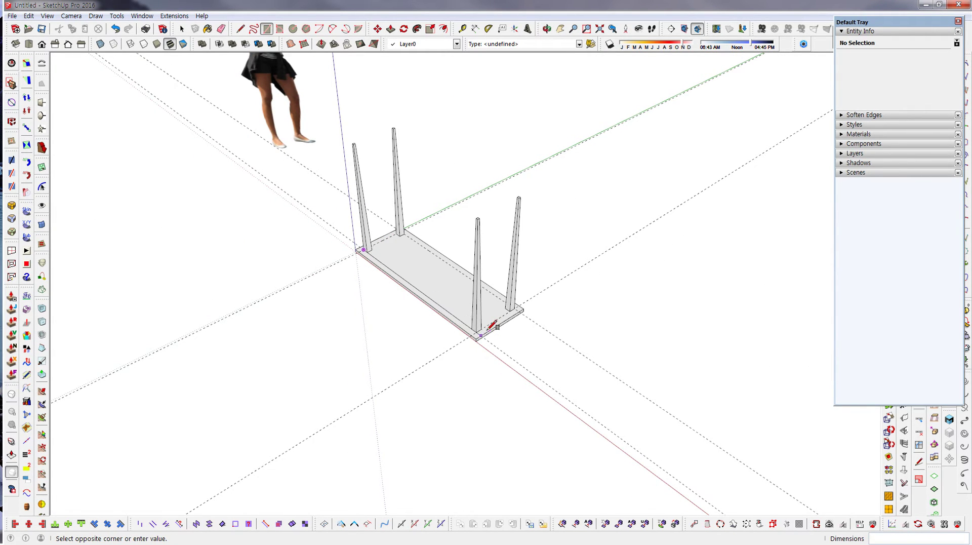
scroll(490, 328, "up", 5)
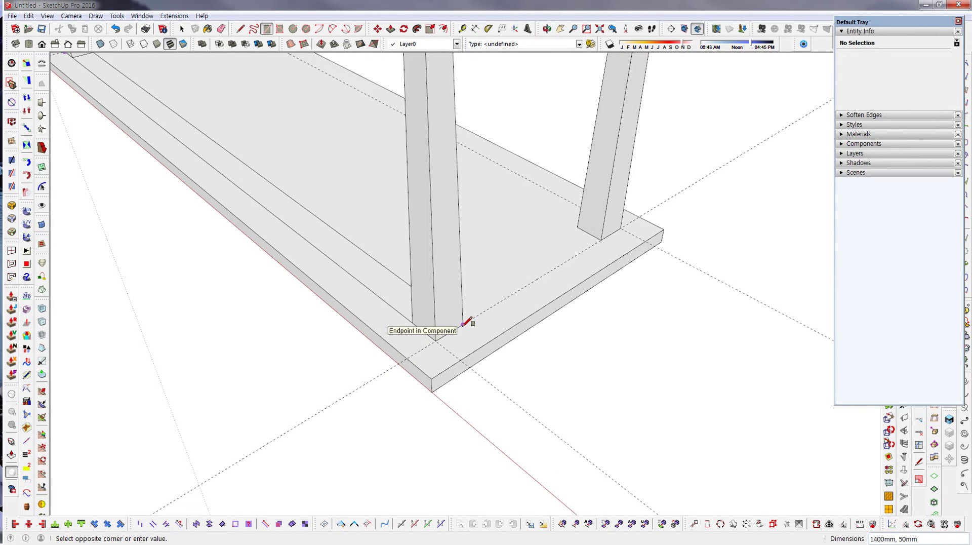
left_click(463, 325)
middle_click_drag(496, 338, 701, 387)
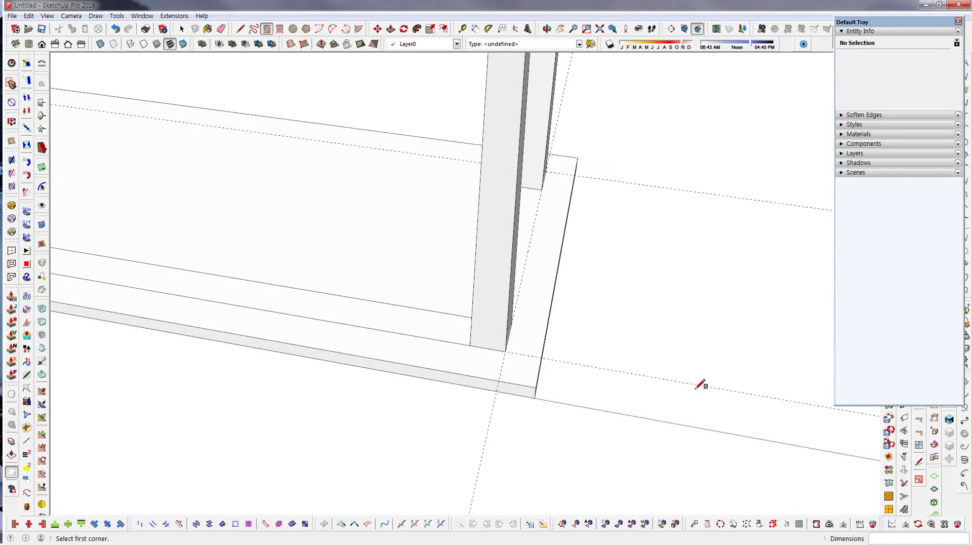
scroll(704, 390, "up", 2)
scroll(529, 353, "down", 5)
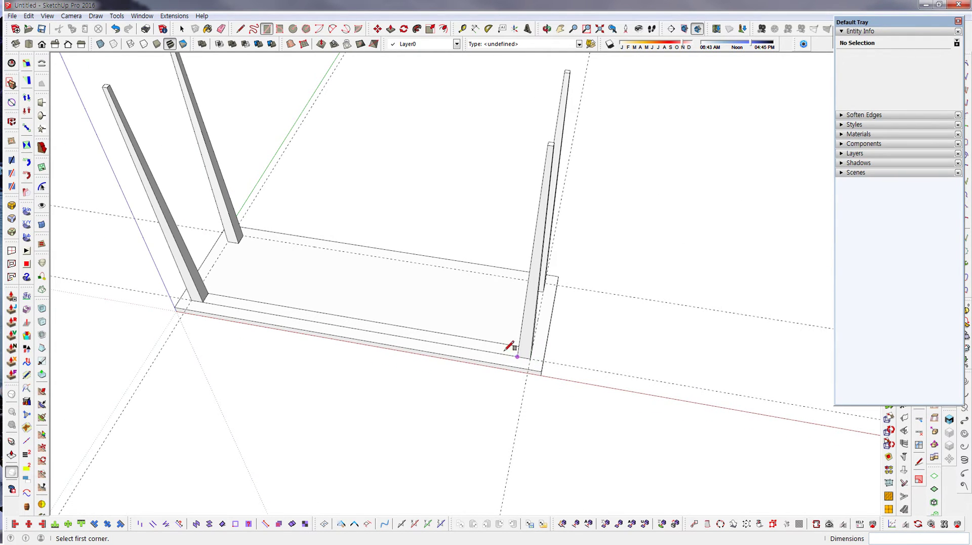
left_click(116, 29)
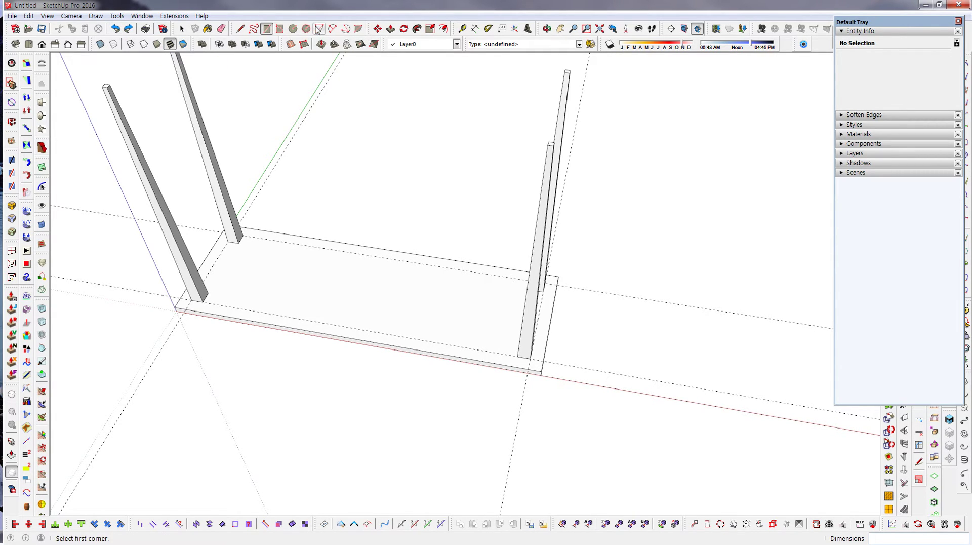
Draw a 1400 by 25 mm rectangle on the slab, starting from the outer base corner of one front leg and spanning both front legs.
left_click(192, 300)
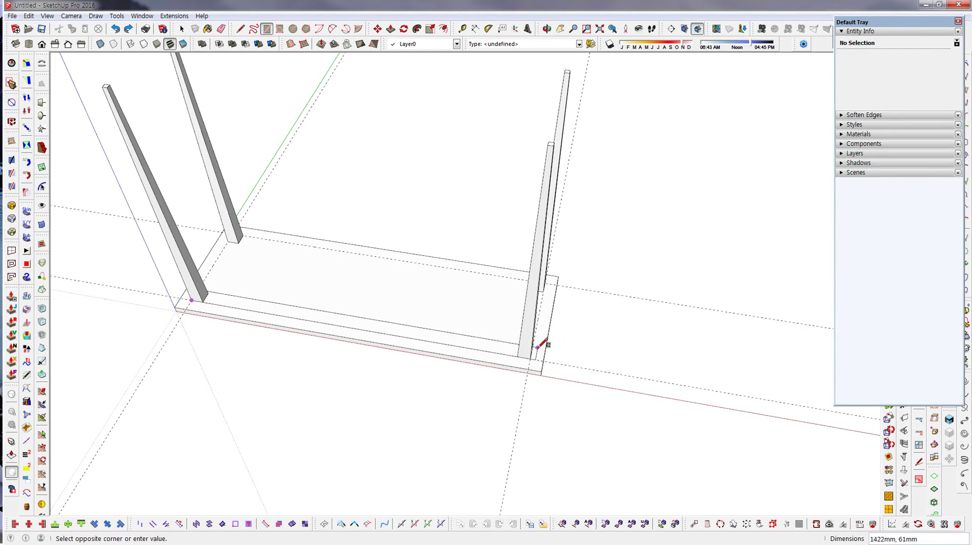
middle_click_drag(533, 344, 495, 347)
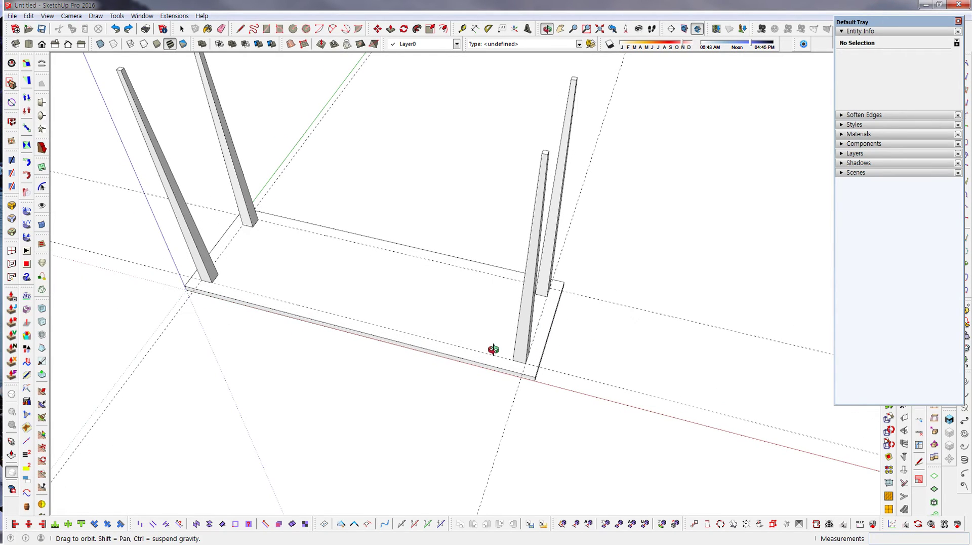
left_click(530, 351)
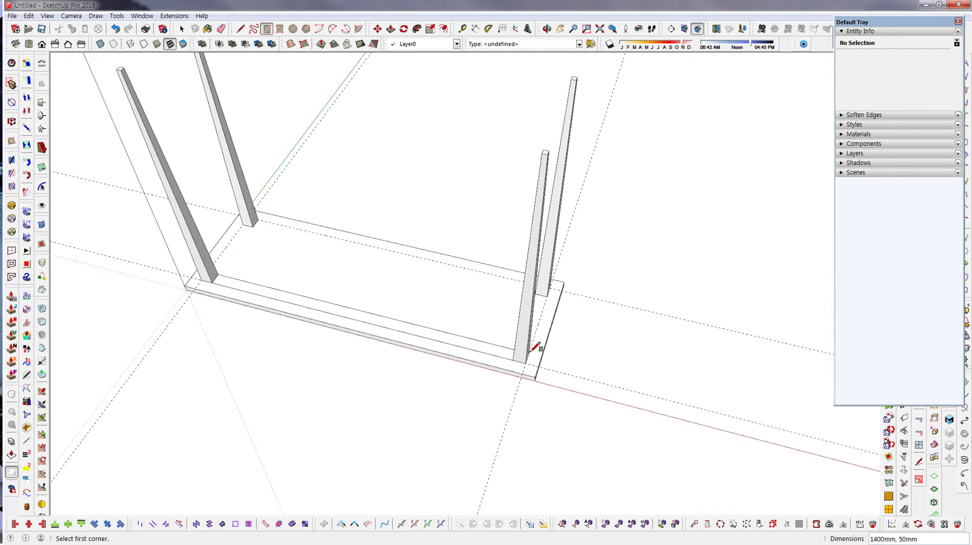
type("1")
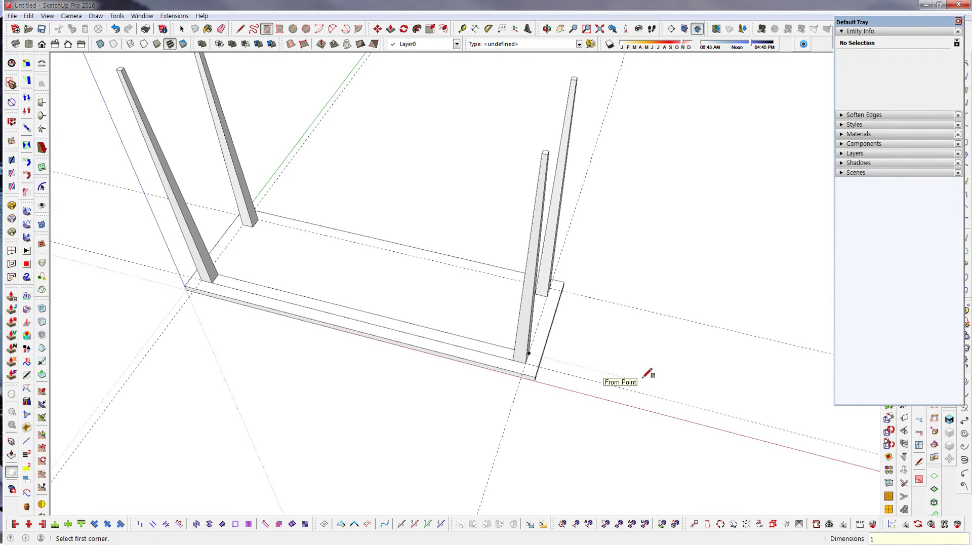
type("400,25")
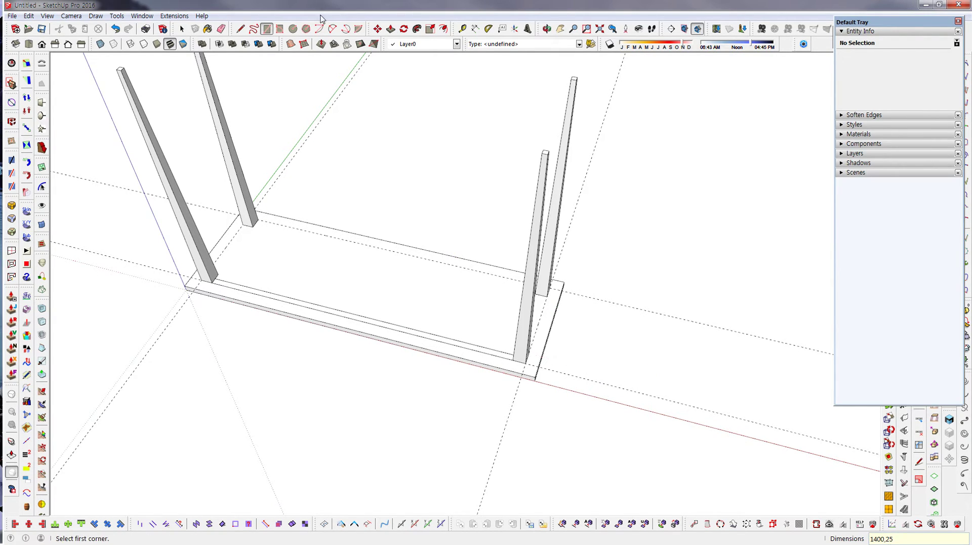
Push/Pull the narrow strip between the front legs up from the slab by 150 mm to form a rail.
left_click(390, 29)
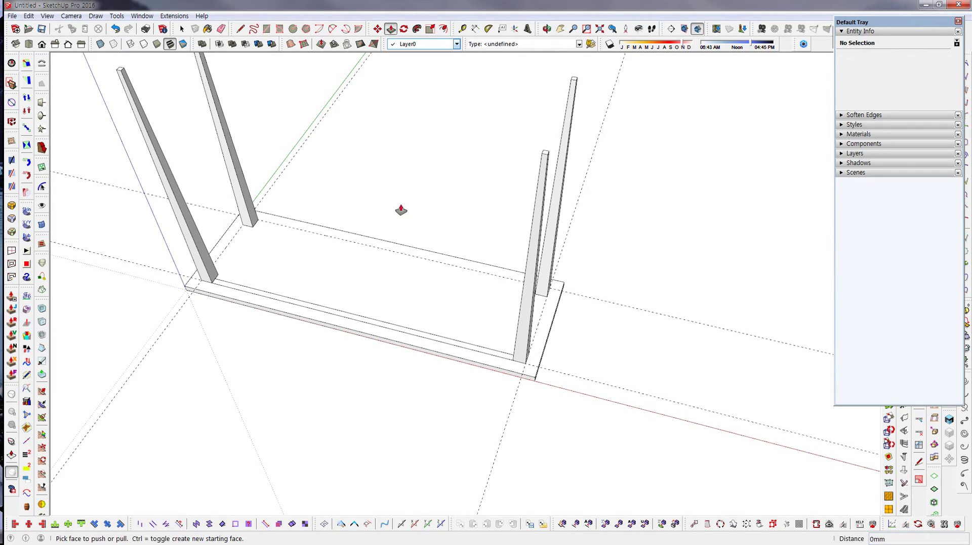
left_click(442, 342)
left_click(442, 343)
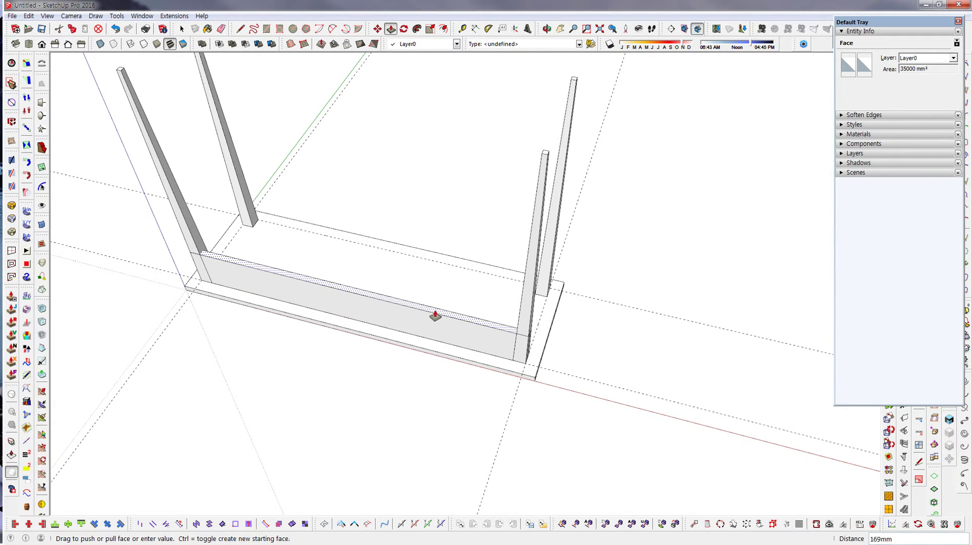
type("0")
key("Return")
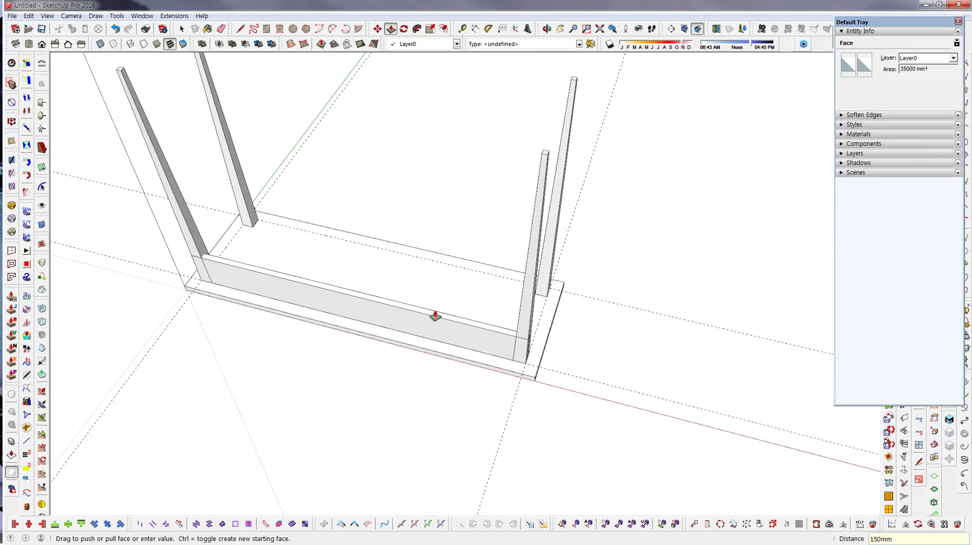
Select all connected geometry of the front rail and make it a group.
middle_click_drag(477, 418, 466, 332)
key("space")
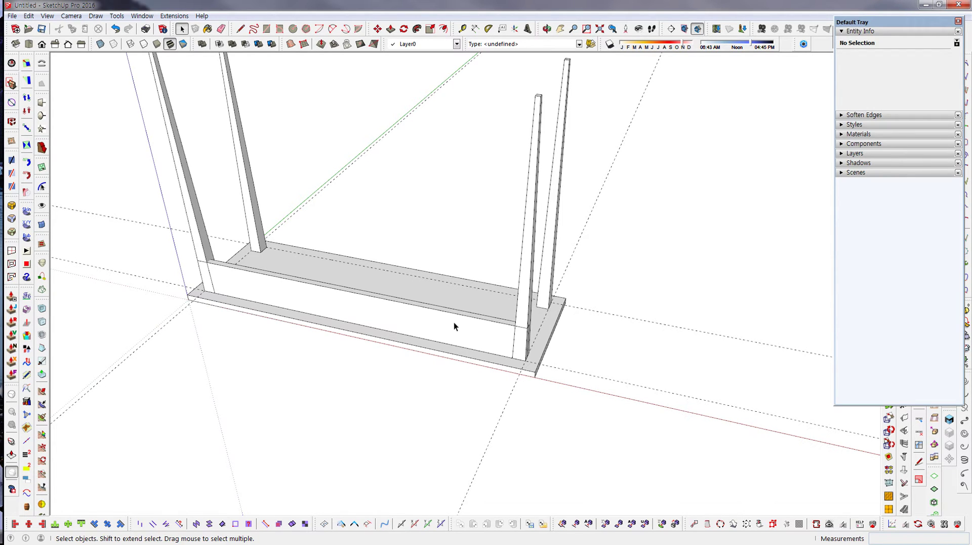
triple_click(454, 322)
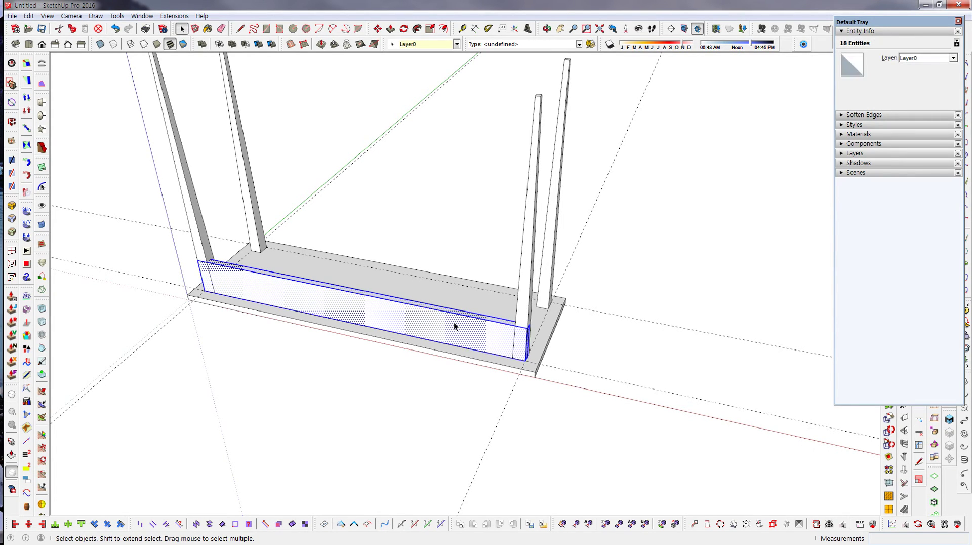
right_click(454, 322)
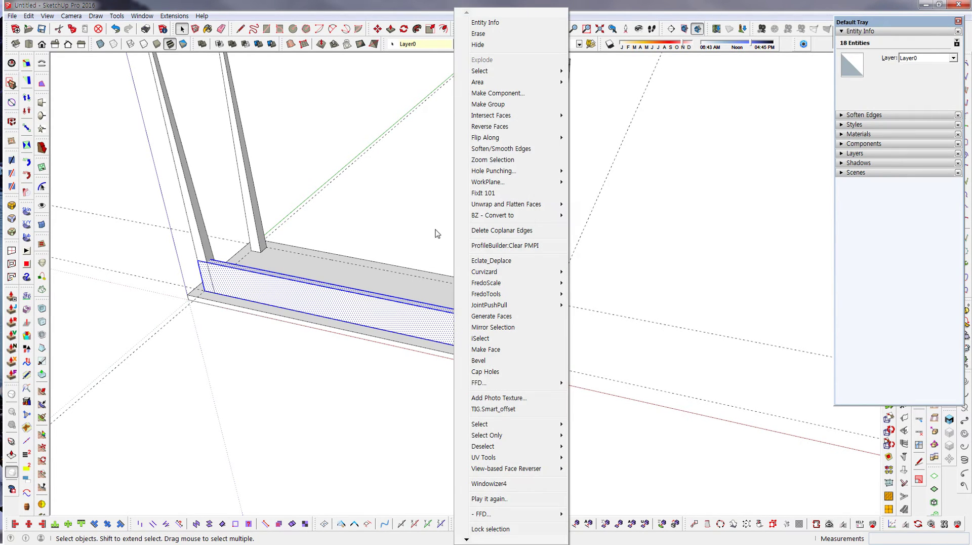
left_click(504, 105)
right_click(435, 329)
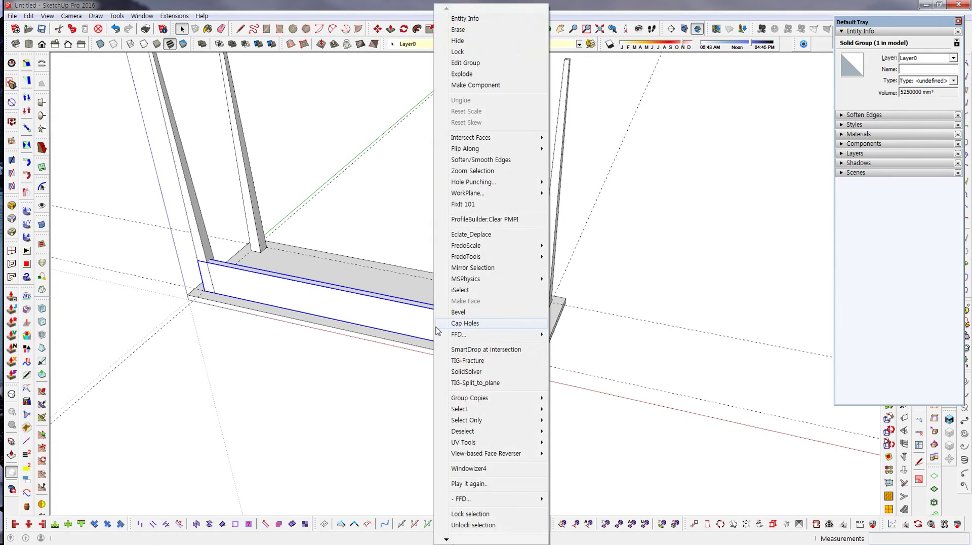
key("Escape")
right_click(441, 334)
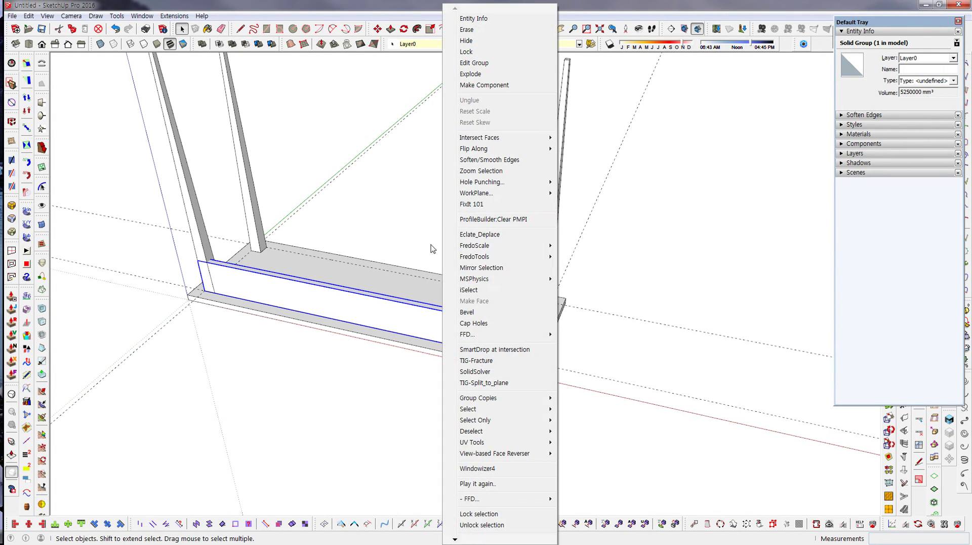
key("Escape")
key("Escape")
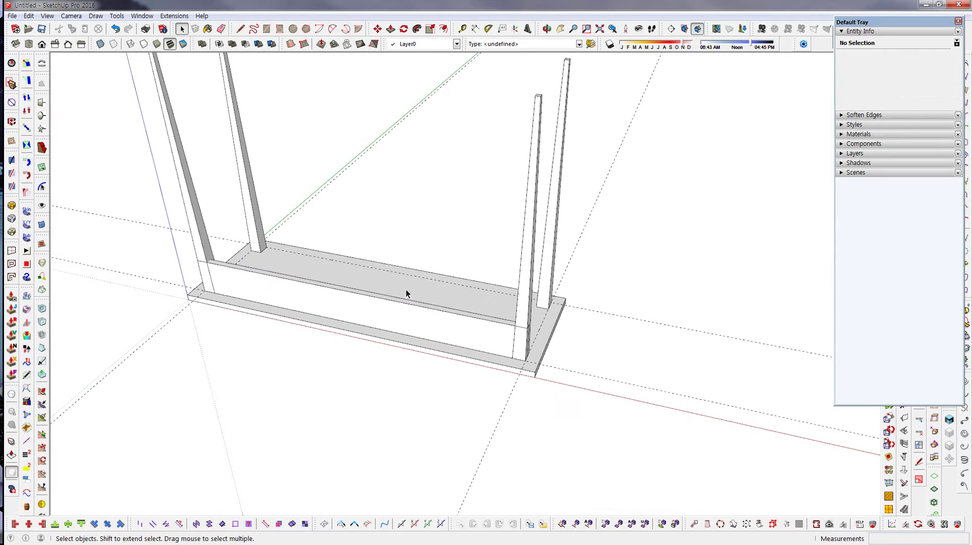
Trim both ends of the front rail with the two front legs using the solid Trim tool, keeping the legs, and clear the selection.
key("o")
middle_click_drag(389, 353, 554, 355)
scroll(625, 371, "down", 2)
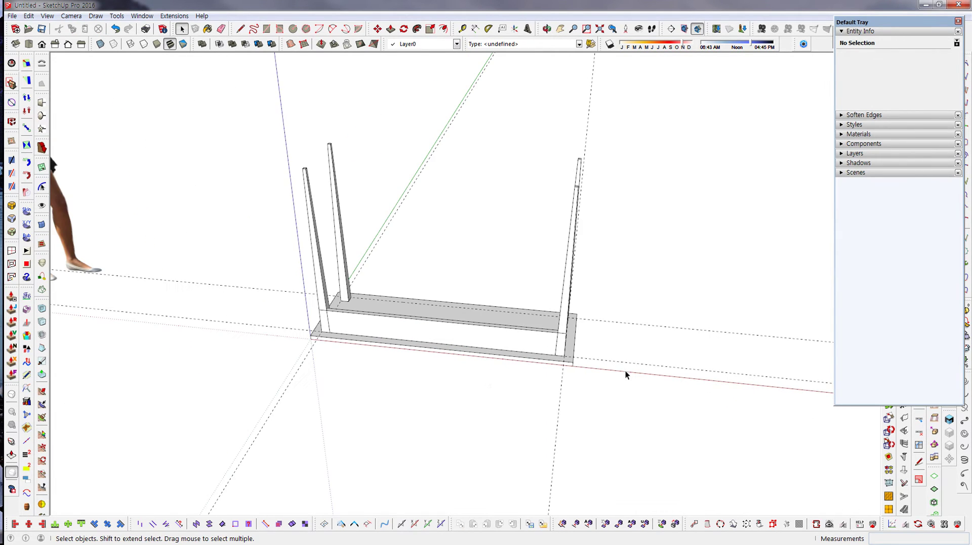
middle_click_drag(625, 372, 437, 385)
scroll(426, 330, "up", 4)
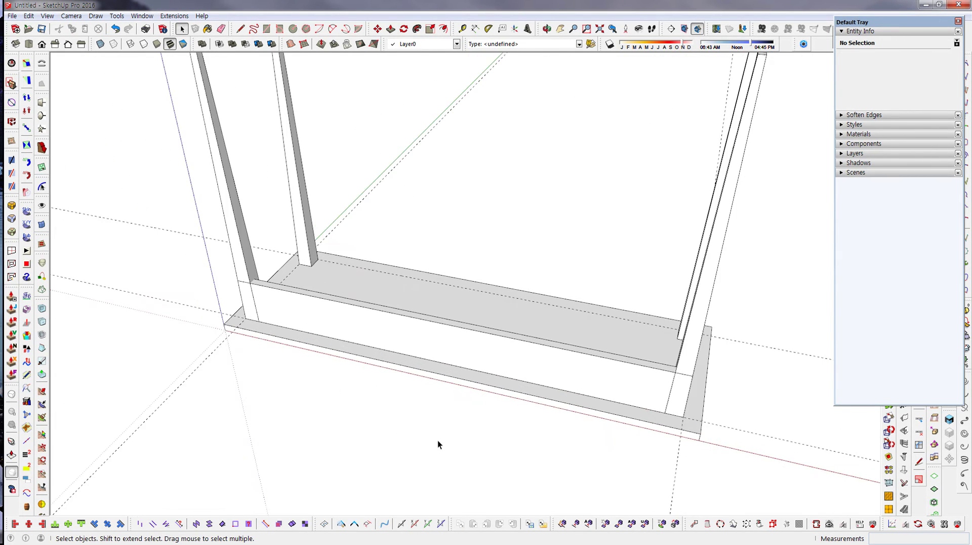
middle_click_drag(437, 440, 473, 470)
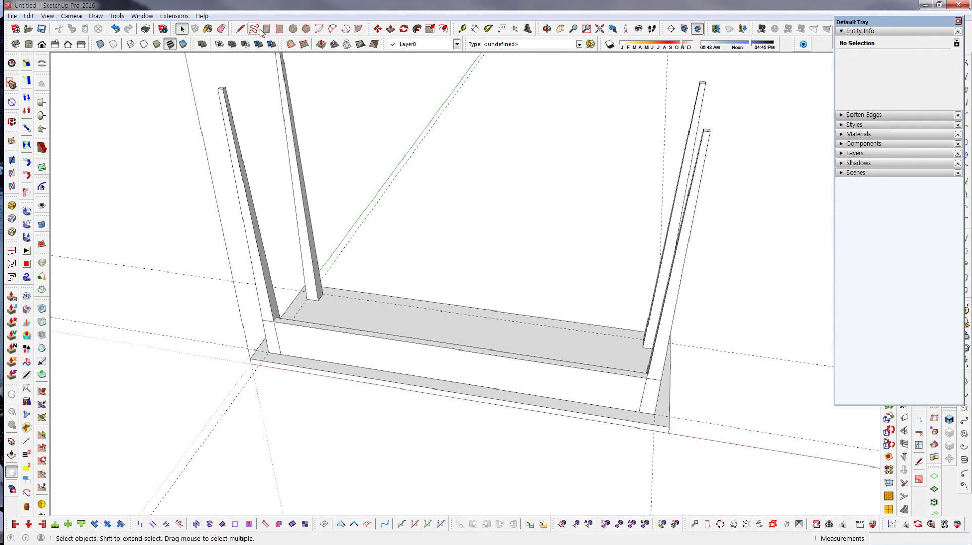
left_click(258, 44)
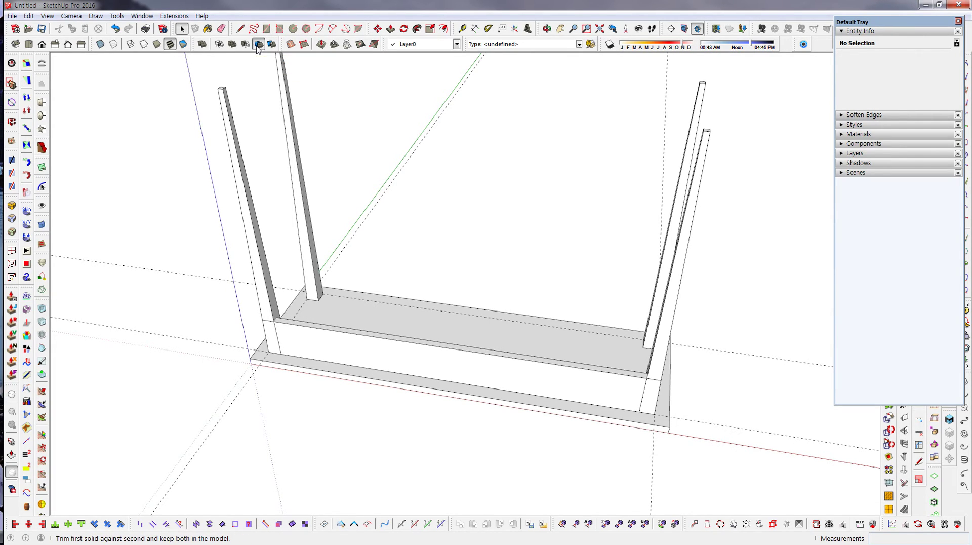
left_click(251, 225)
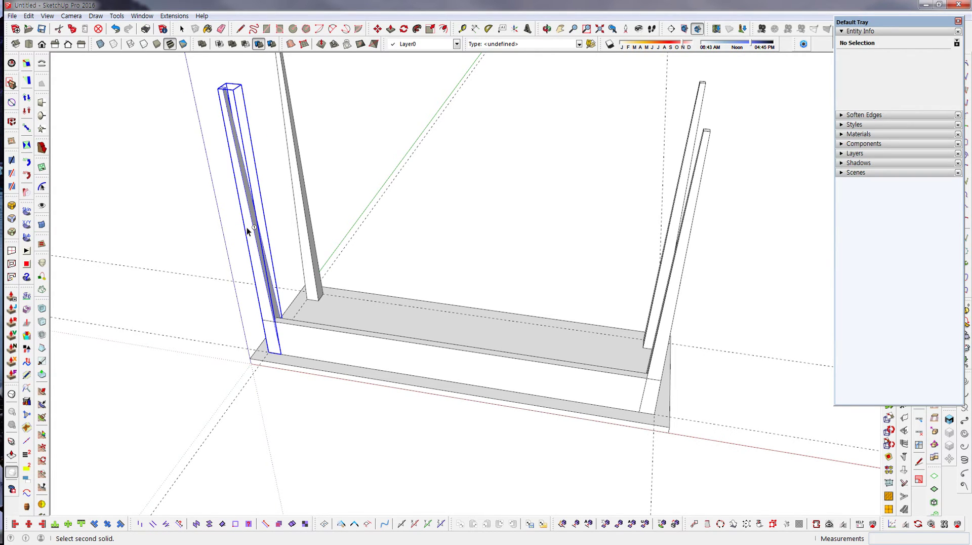
left_click(348, 345)
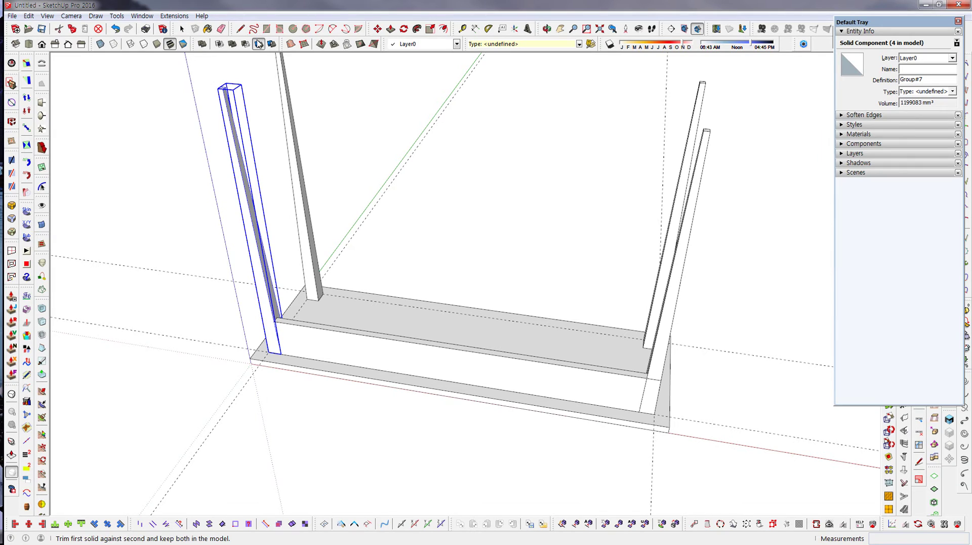
left_click(666, 336)
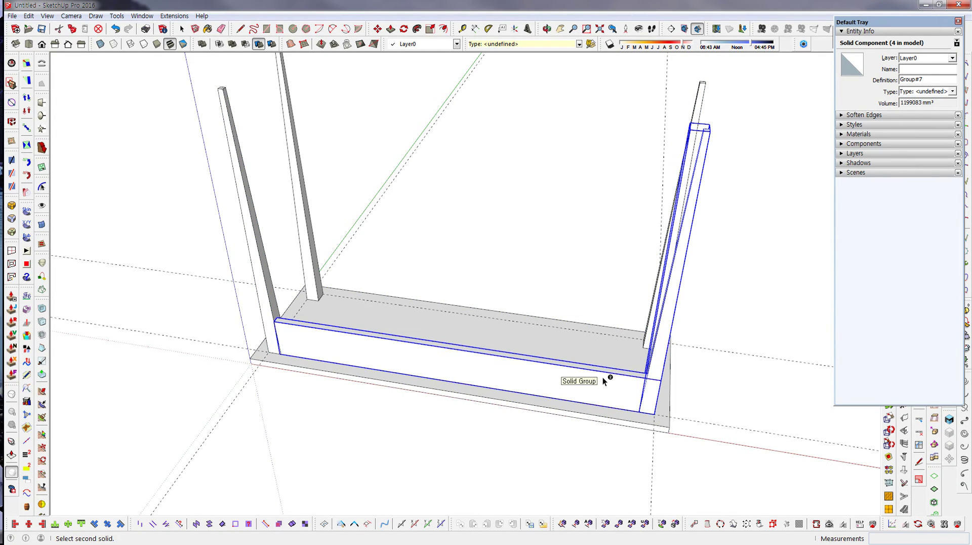
middle_click_drag(487, 413, 383, 336)
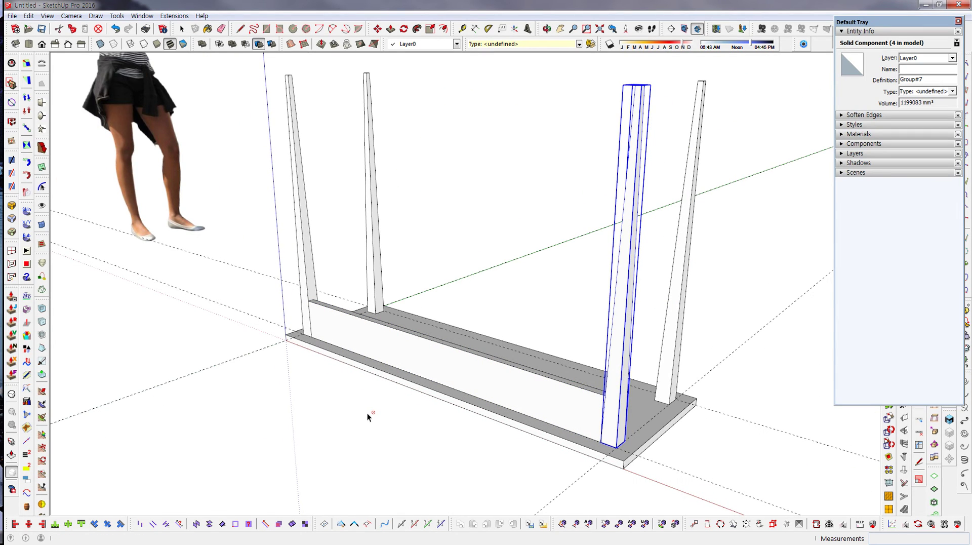
key("space")
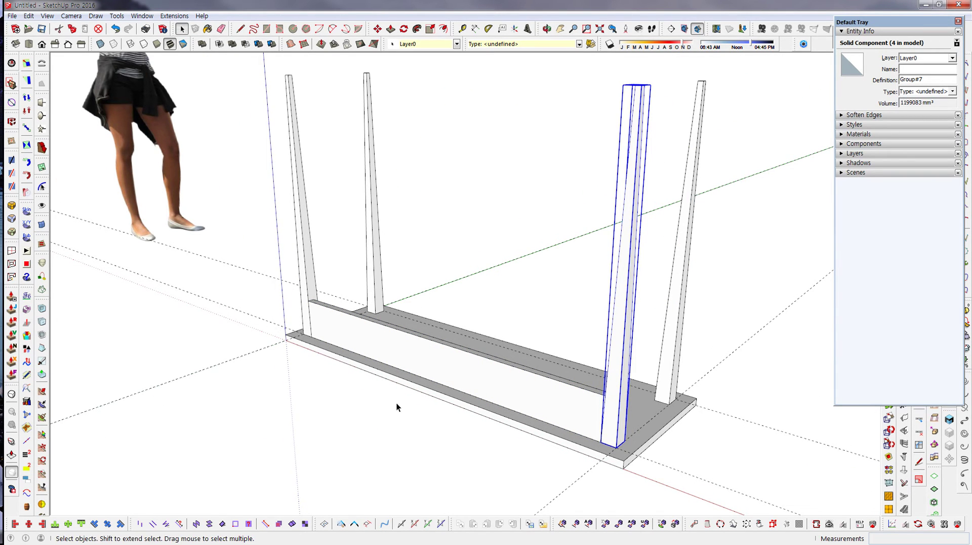
middle_click_drag(397, 403, 438, 434)
left_click(425, 439)
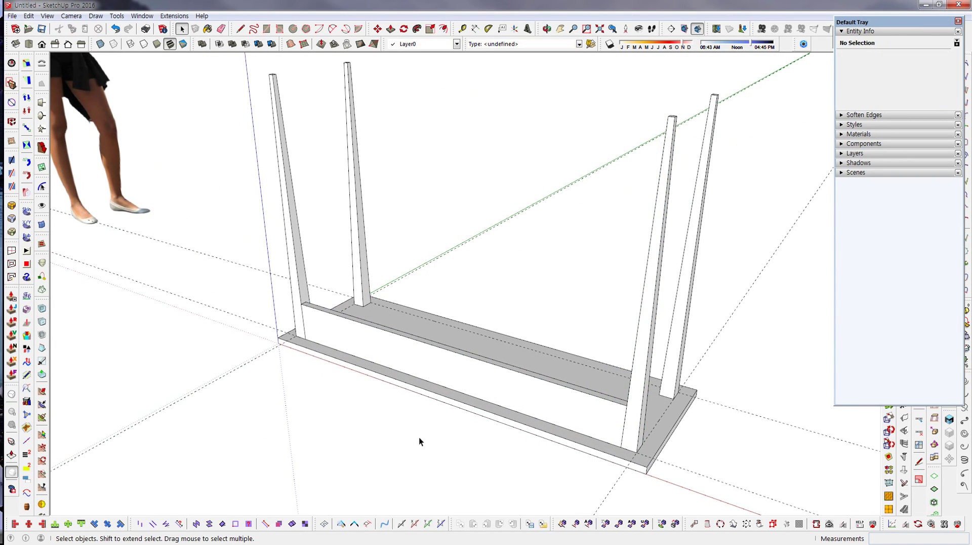
Mirror the trimmed front rail across the vertical red-axis plane through the midpoint of the slab's short edge, keeping the original rail.
scroll(419, 431, "up", 2)
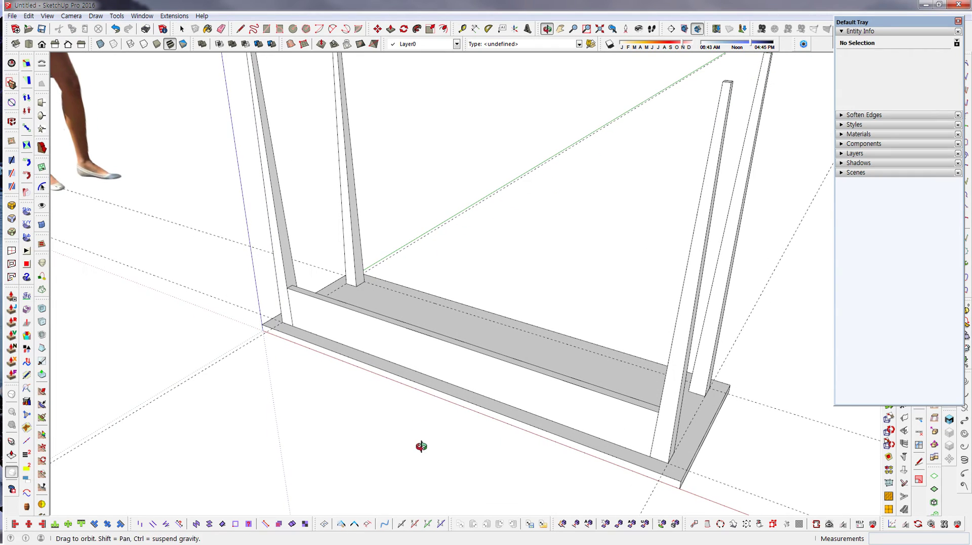
left_click(427, 350)
scroll(208, 224, "down", 3)
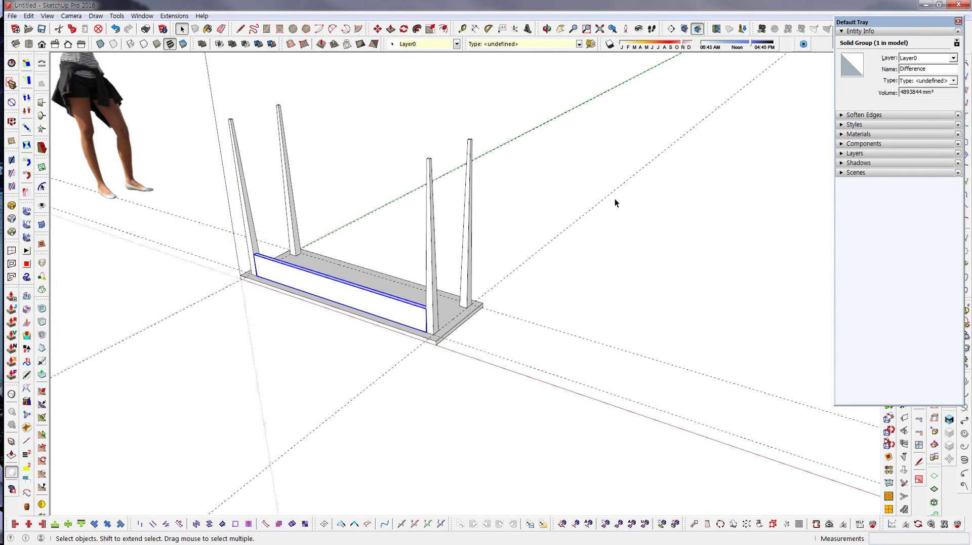
scroll(446, 298, "up", 2)
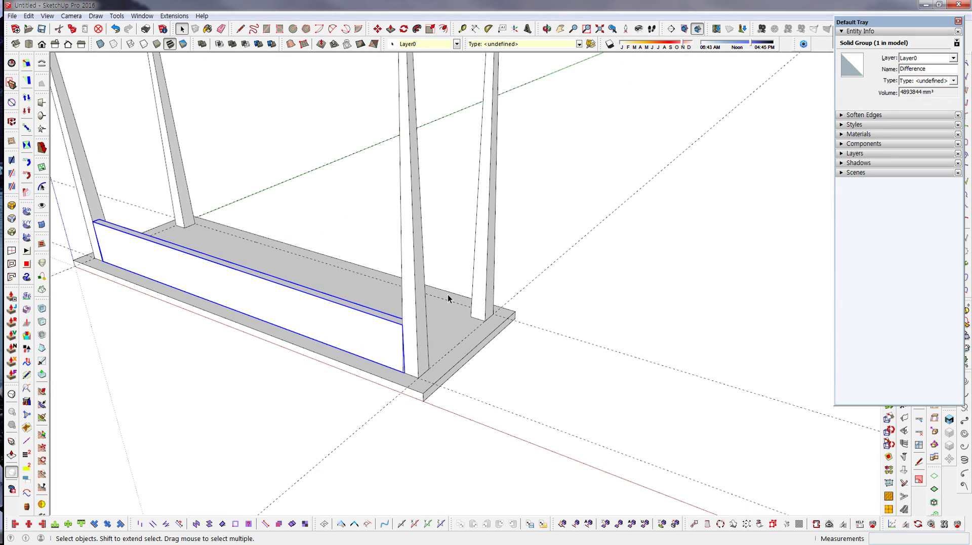
middle_click_drag(448, 299, 446, 347)
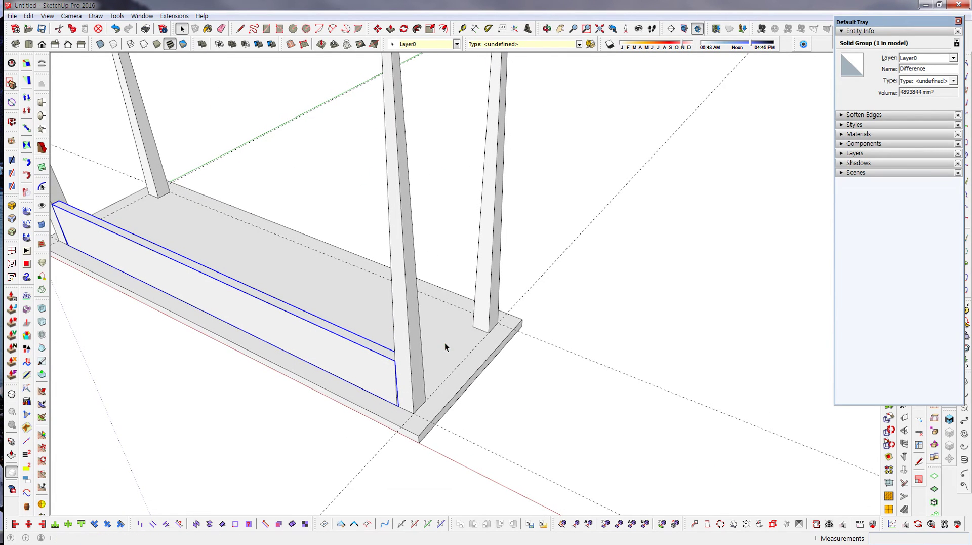
right_click(342, 349)
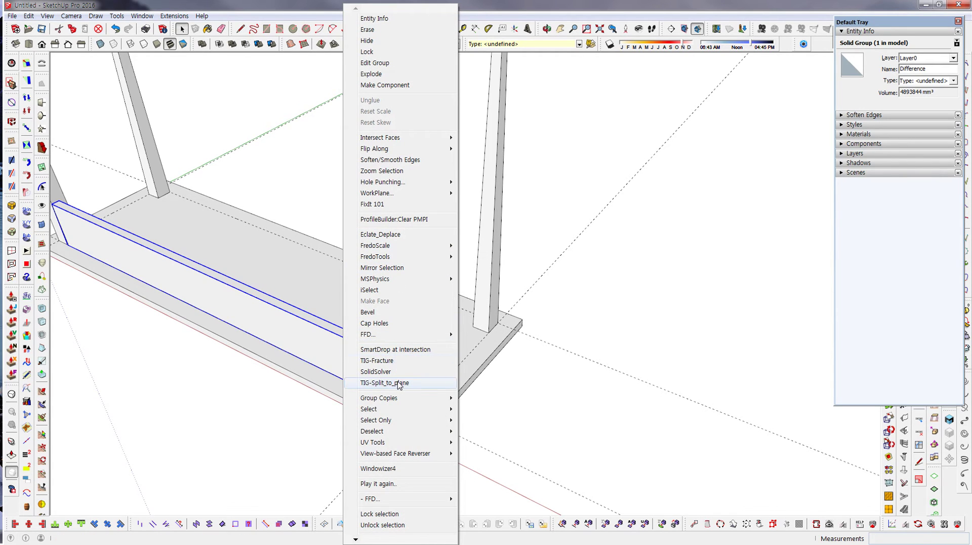
left_click(398, 271)
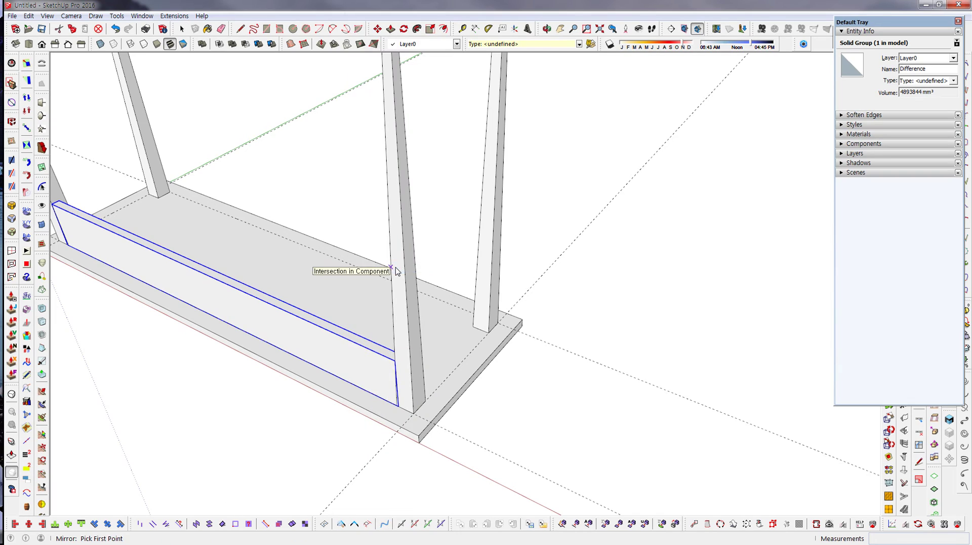
left_click(475, 373)
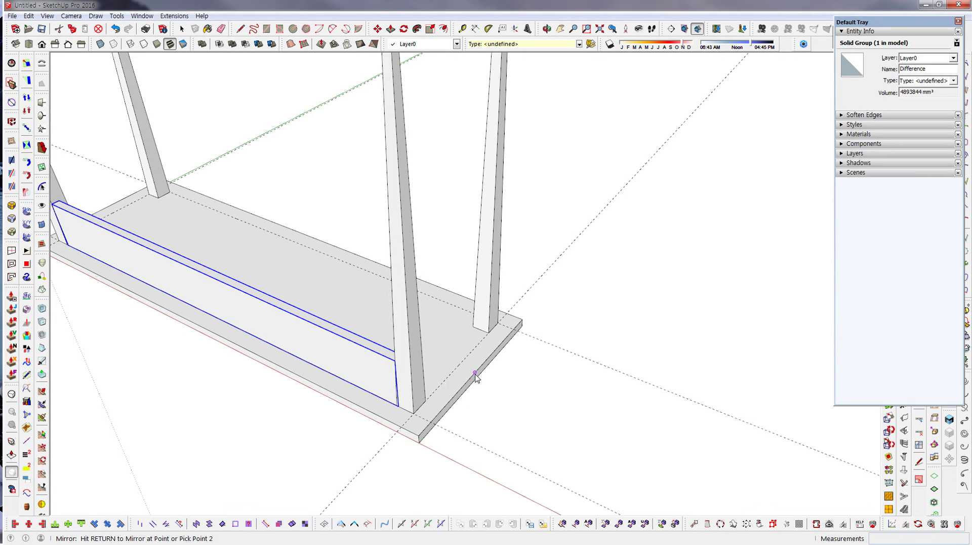
left_click(569, 425)
left_click(604, 169)
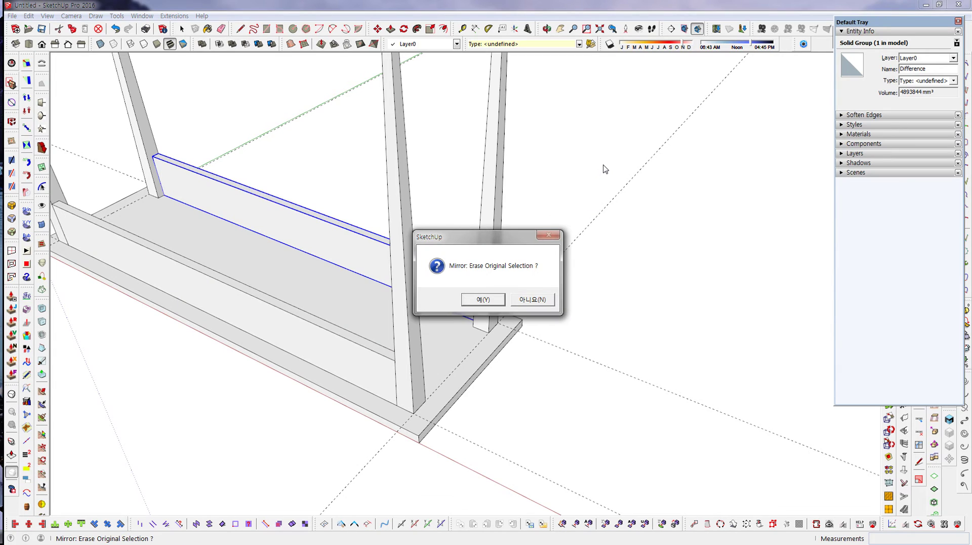
left_click(533, 299)
Draw a 400 by 25 mm rectangle on the slab between the two legs at the short end farthest from the origin.
mouse_move(697, 354)
middle_mouse_down()
mouse_move(572, 441)
mouse_move(193, 405)
middle_mouse_up()
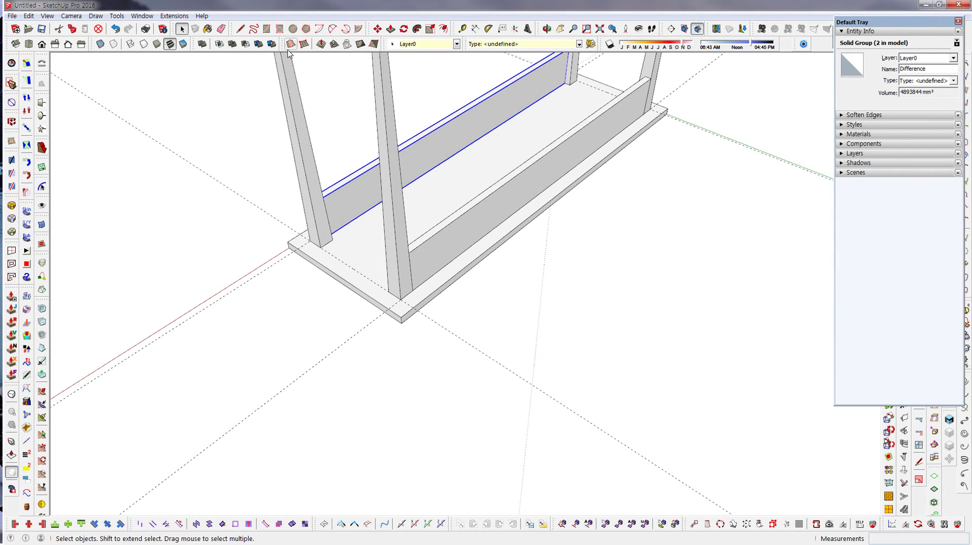
left_click(266, 29)
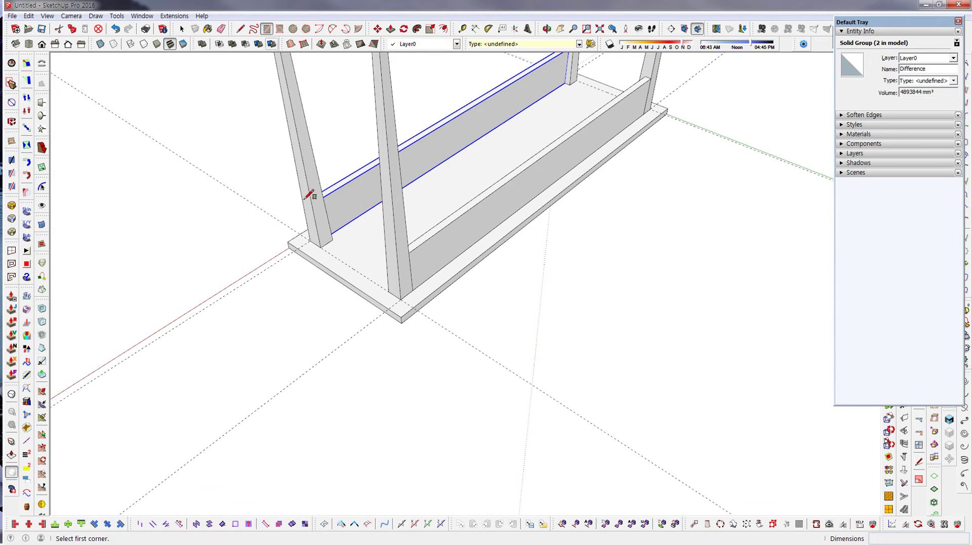
left_click(310, 240)
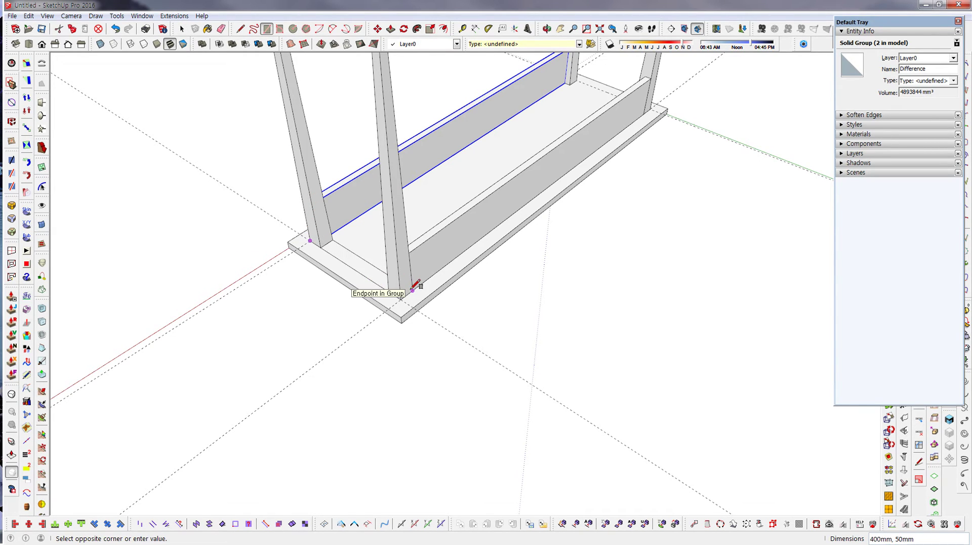
left_click(412, 288)
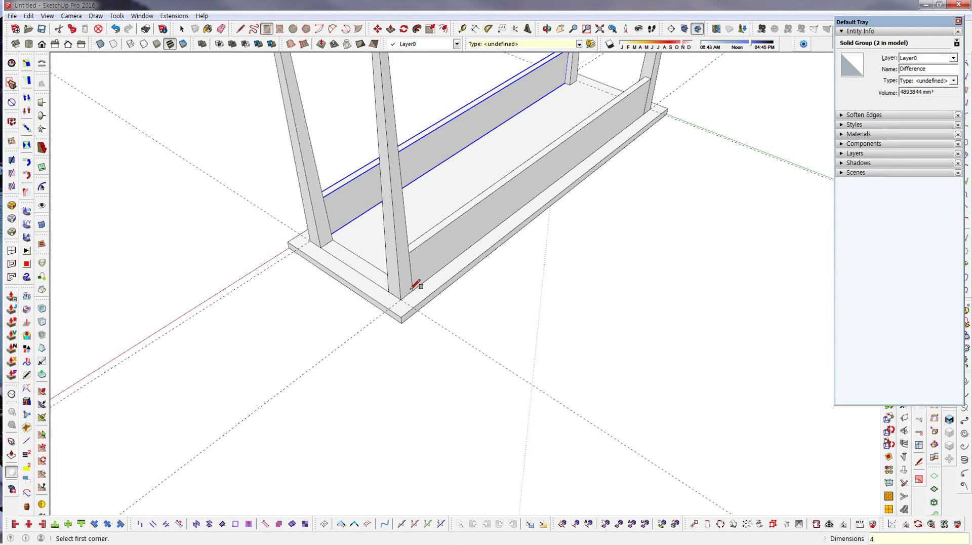
type("00,25")
key("space")
left_click(410, 402)
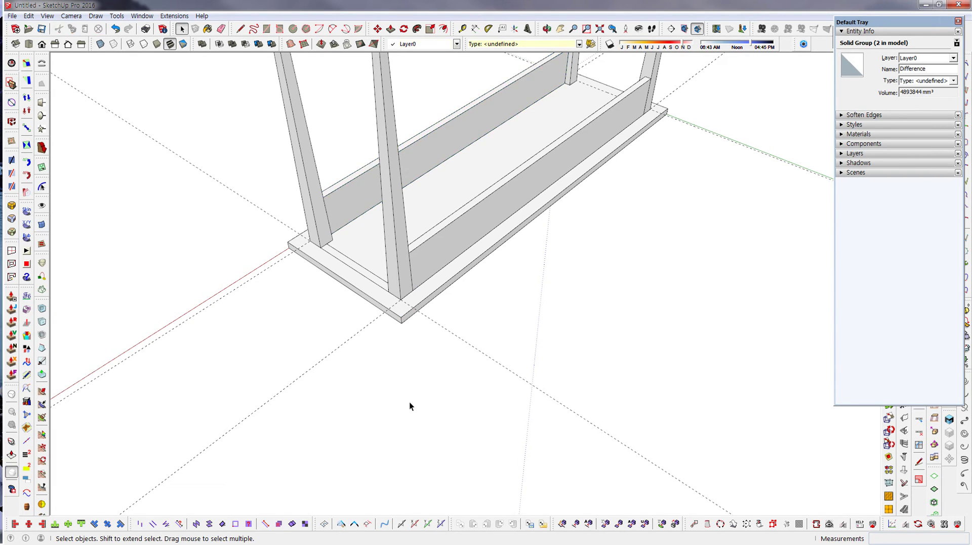
Push/Pull the short-end strip up 150 mm to the height of the long rails.
left_click(391, 30)
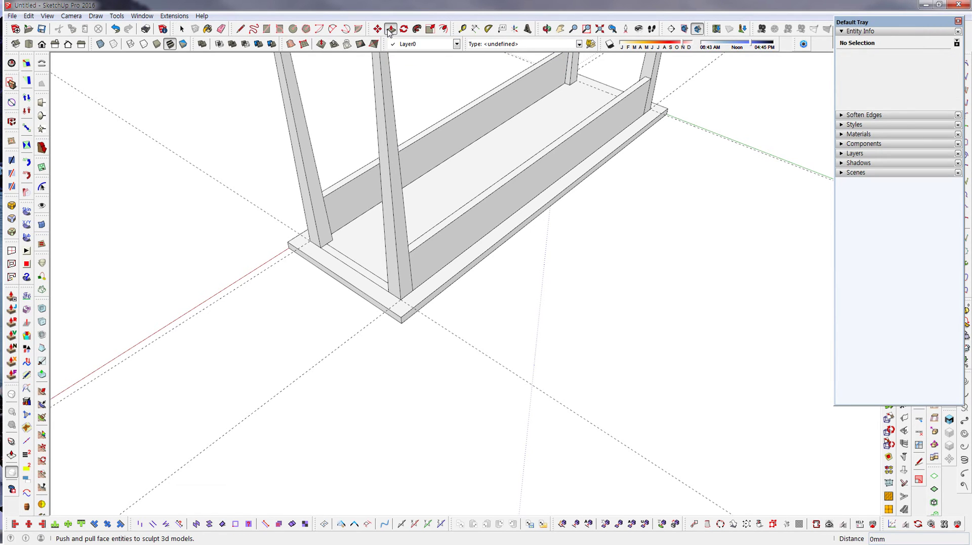
left_click(375, 285)
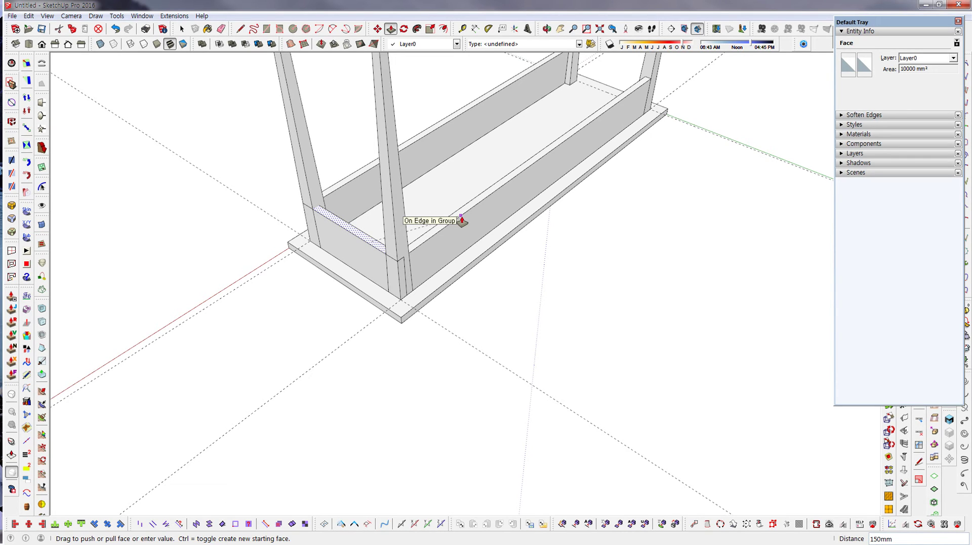
key("Escape")
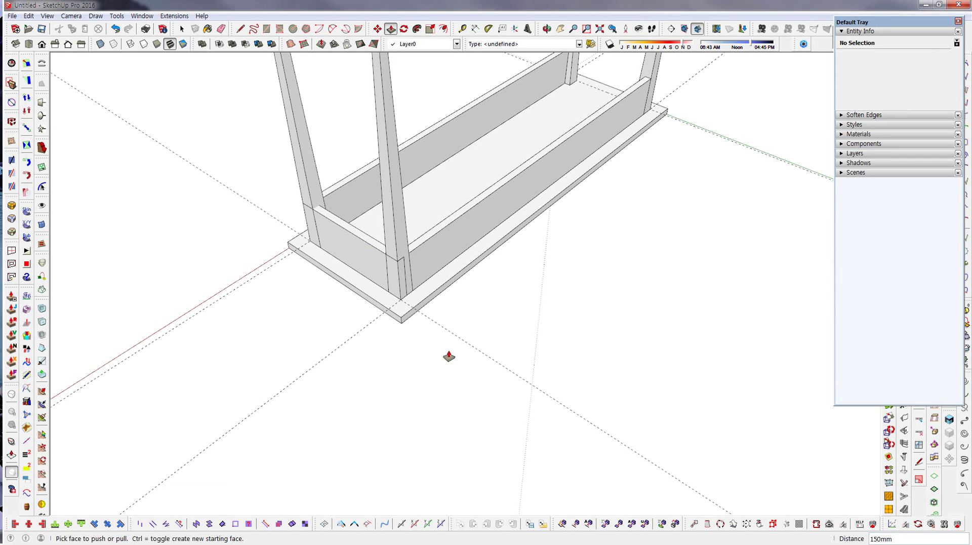
Select all connected geometry of the short-end rail and make it a group.
key("space")
triple_click(356, 242)
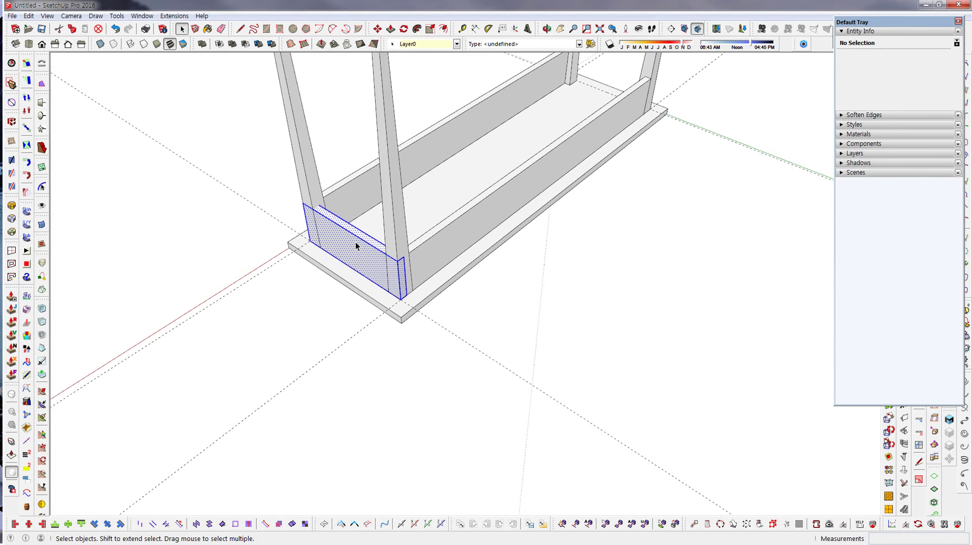
right_click(356, 245)
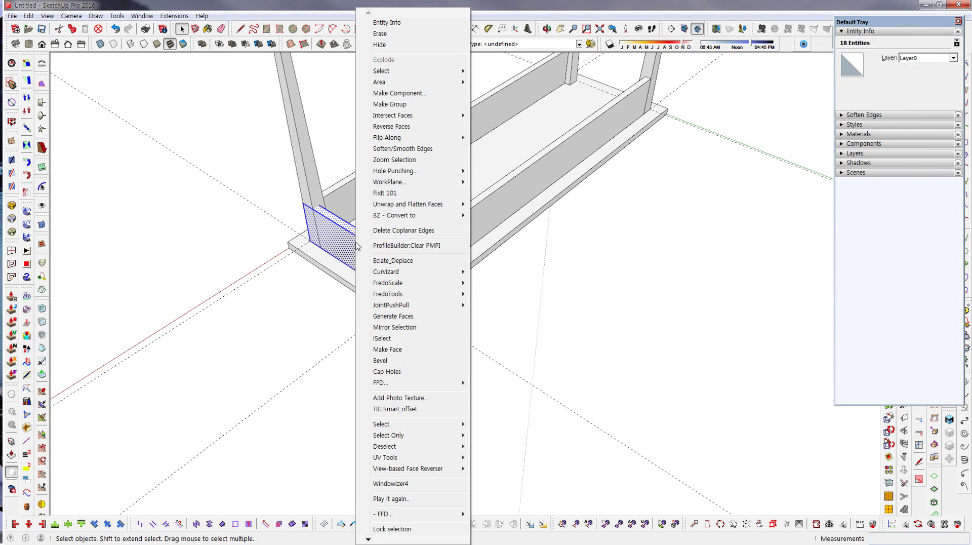
mouse_move(400, 136)
left_click(390, 104)
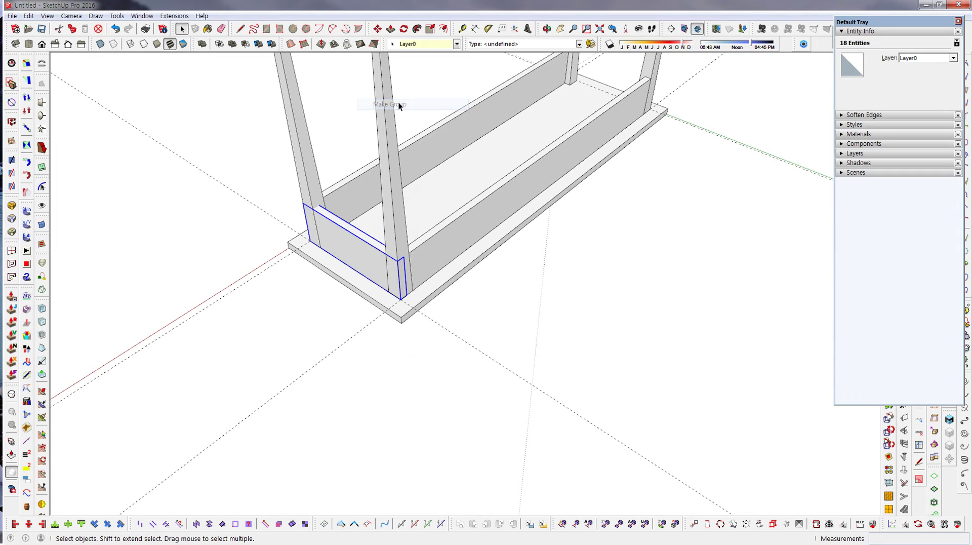
Trim both ends of the short rail with the two adjoining legs using the solid Trim tool, keeping the legs, and clear the selection.
middle_click_drag(451, 333, 557, 358)
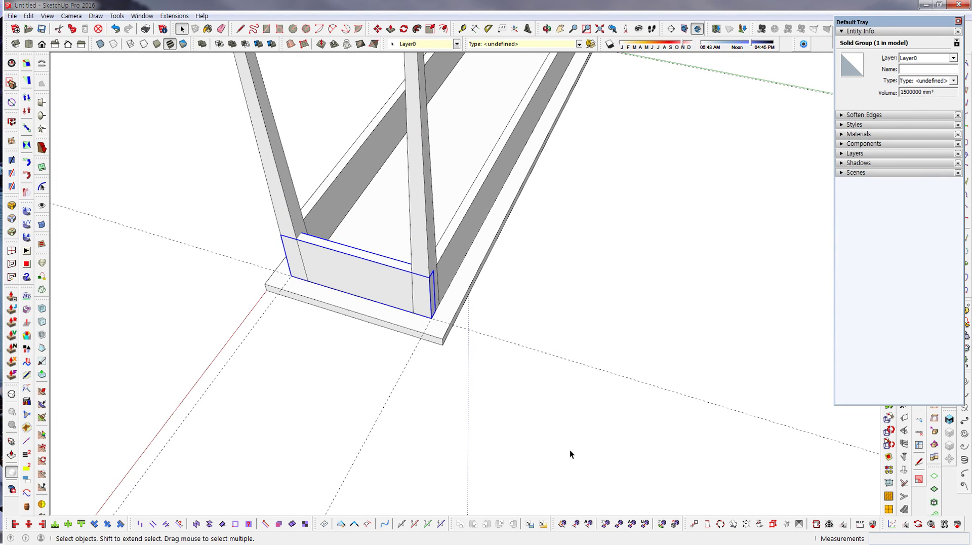
left_click(195, 208)
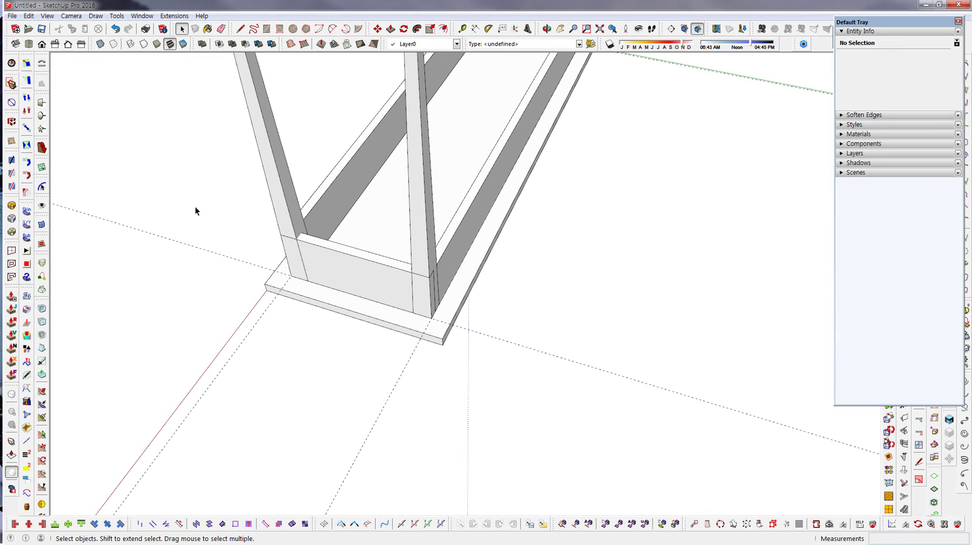
left_click(258, 44)
left_click(342, 270)
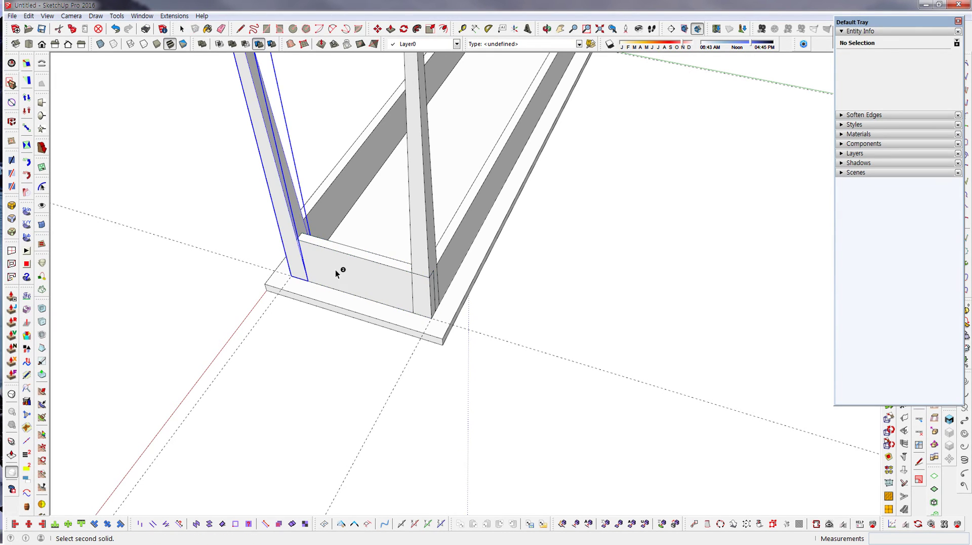
left_click(258, 44)
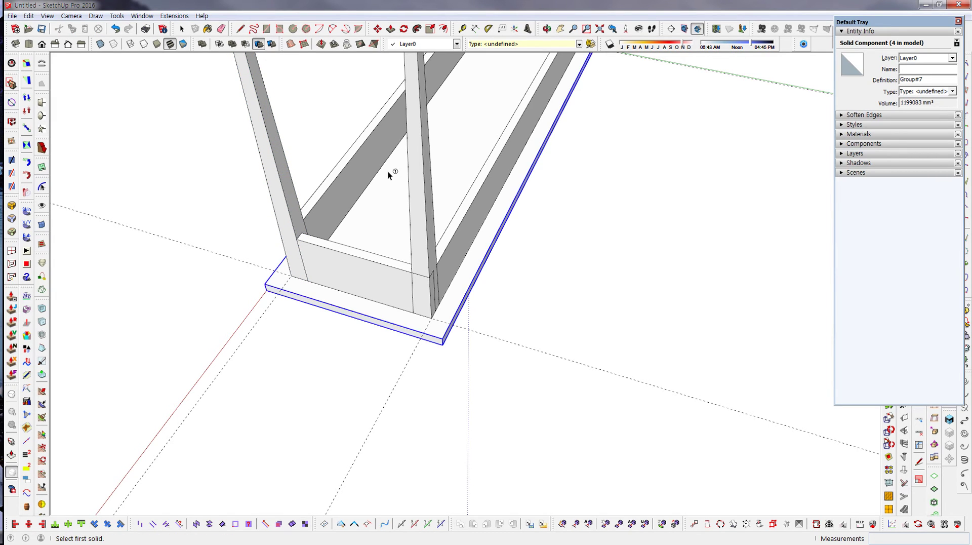
left_click(415, 199)
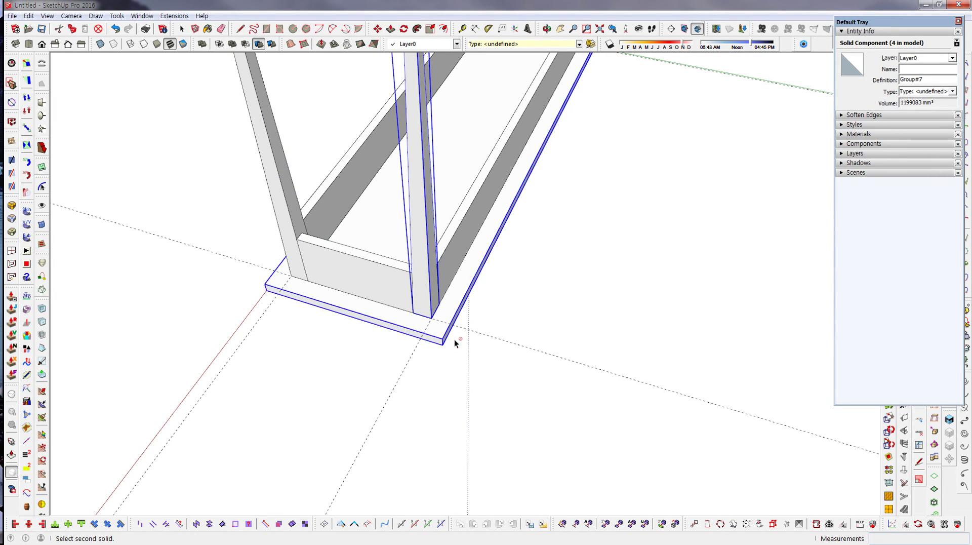
key("space")
middle_click_drag(517, 385, 503, 397)
left_click(321, 352)
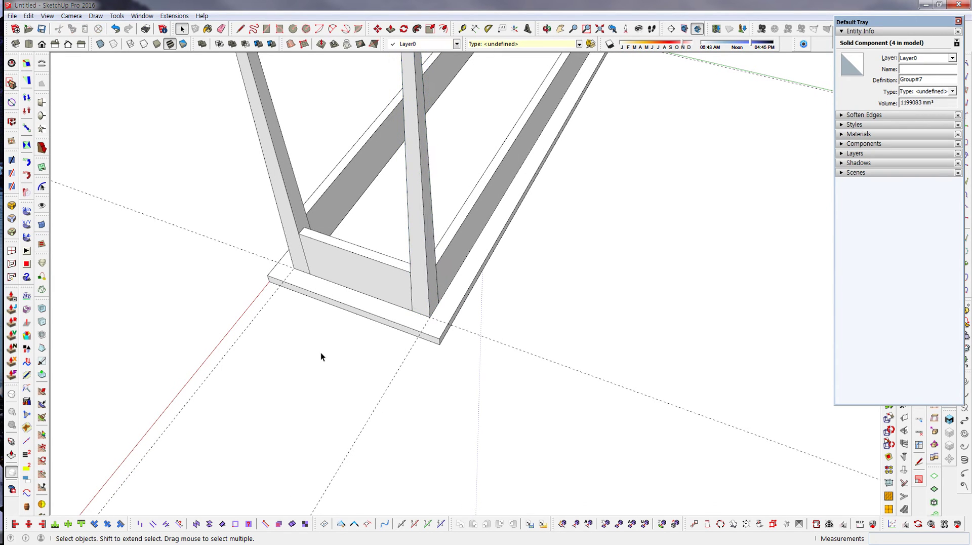
Mirror the trimmed short rail across the vertical green-axis plane through the midpoint of the slab's long edge, keeping the original rail.
scroll(366, 278, "down", 2)
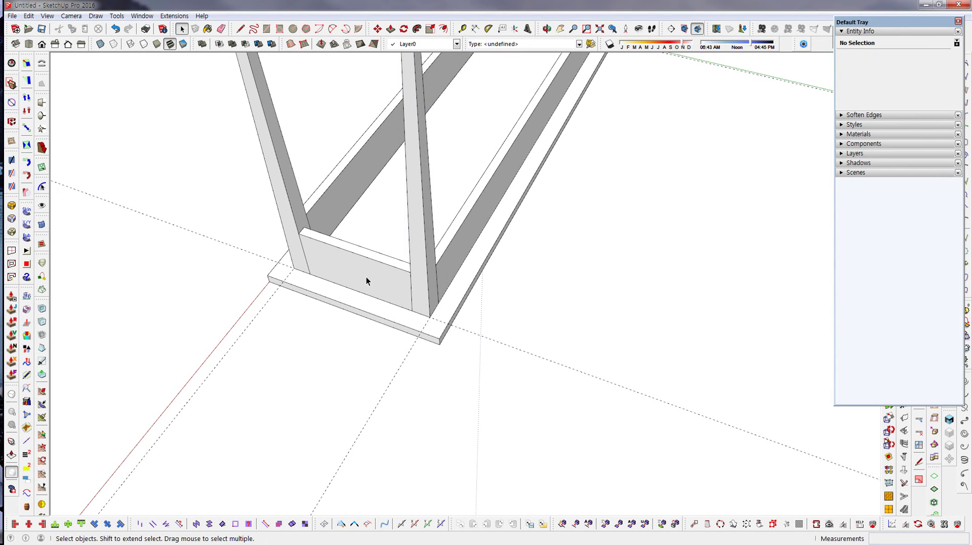
left_click(366, 280)
right_click(366, 280)
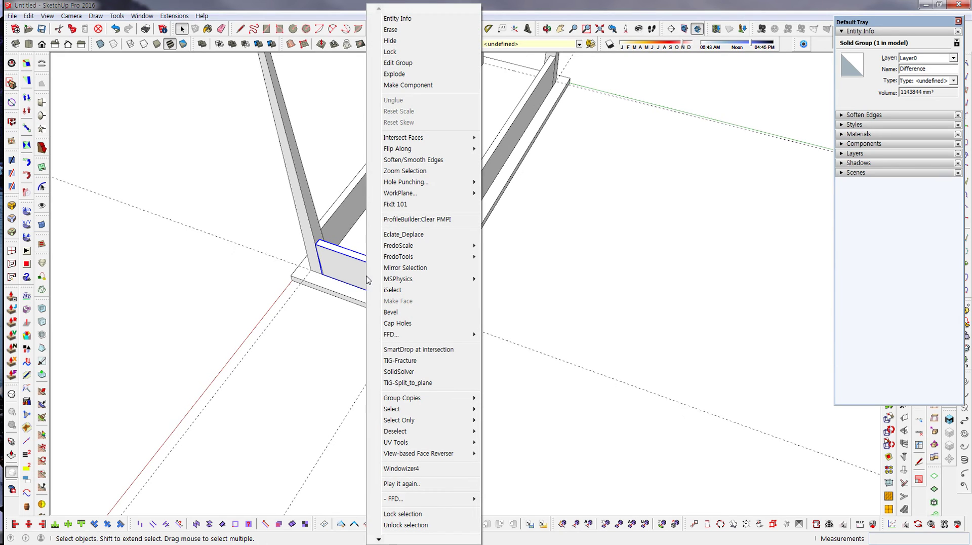
left_click(405, 268)
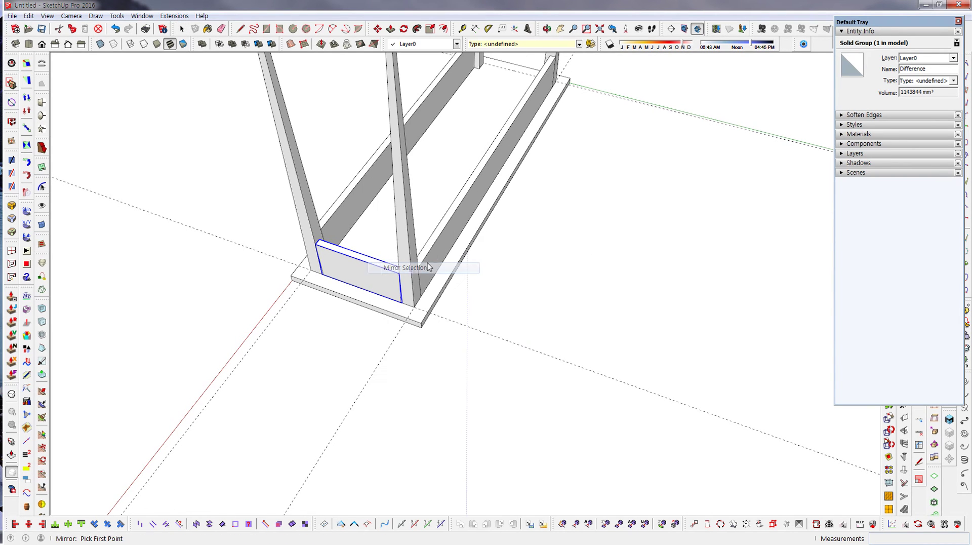
left_click(507, 182)
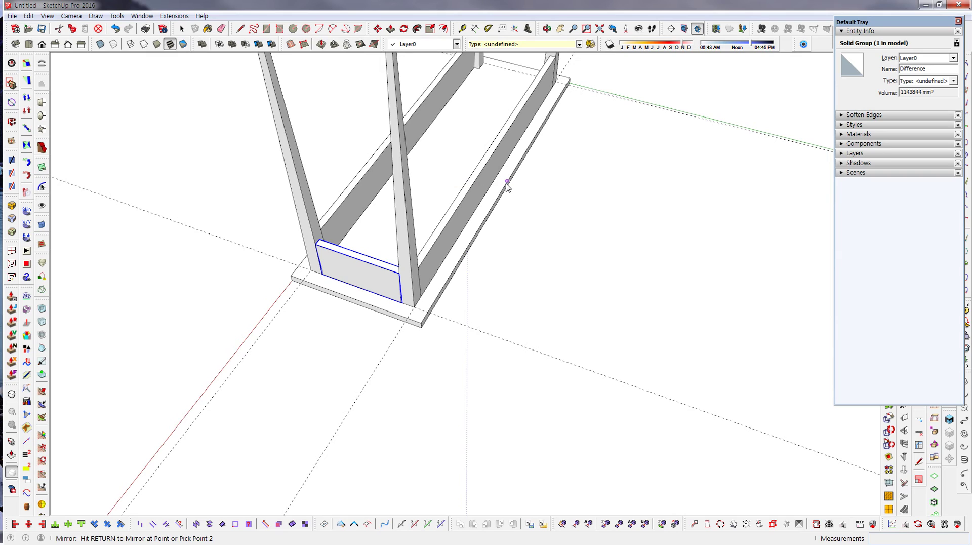
left_click(653, 218)
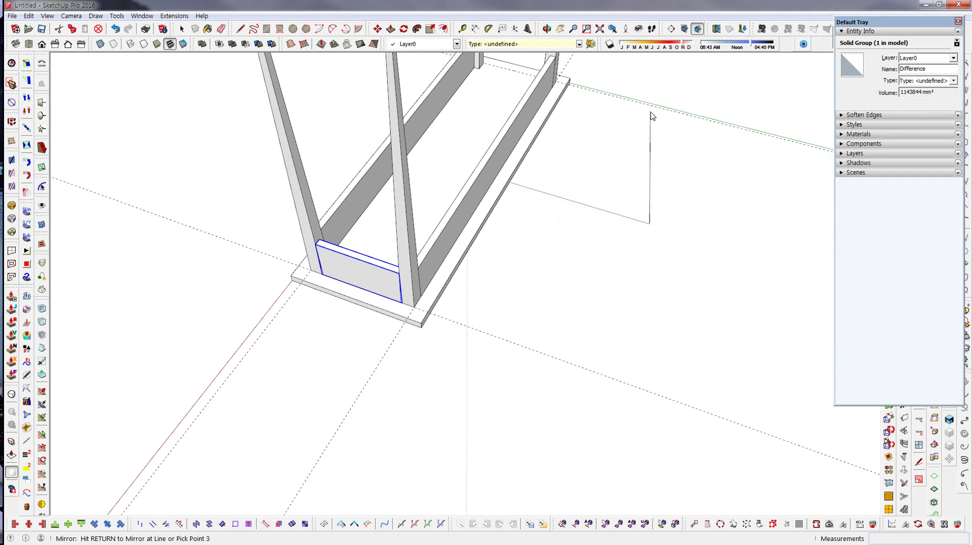
left_click(691, 76)
left_click(533, 300)
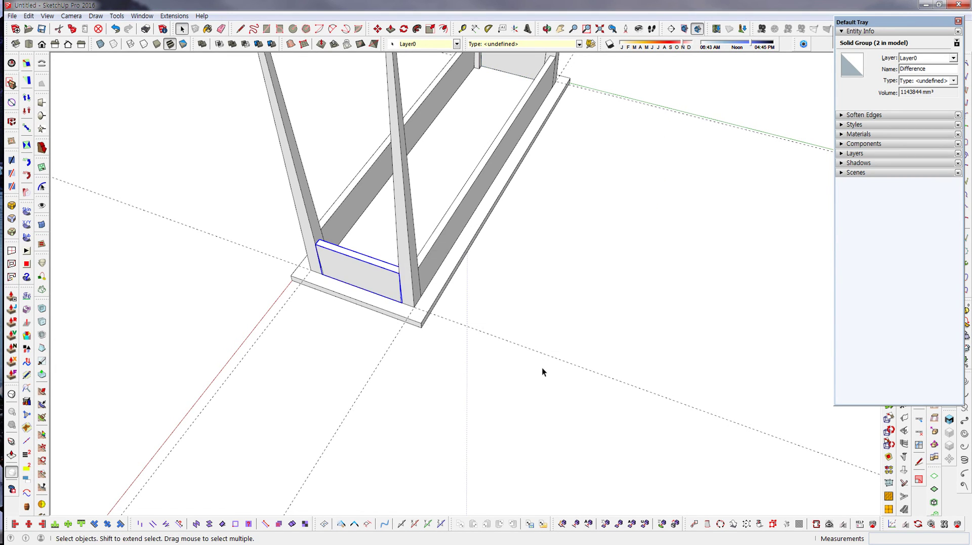
Clear the selection and delete all guides from the model.
middle_click_drag(542, 369, 877, 411)
scroll(600, 382, "down", 4)
middle_click_drag(599, 381, 651, 328)
scroll(479, 390, "down", 2)
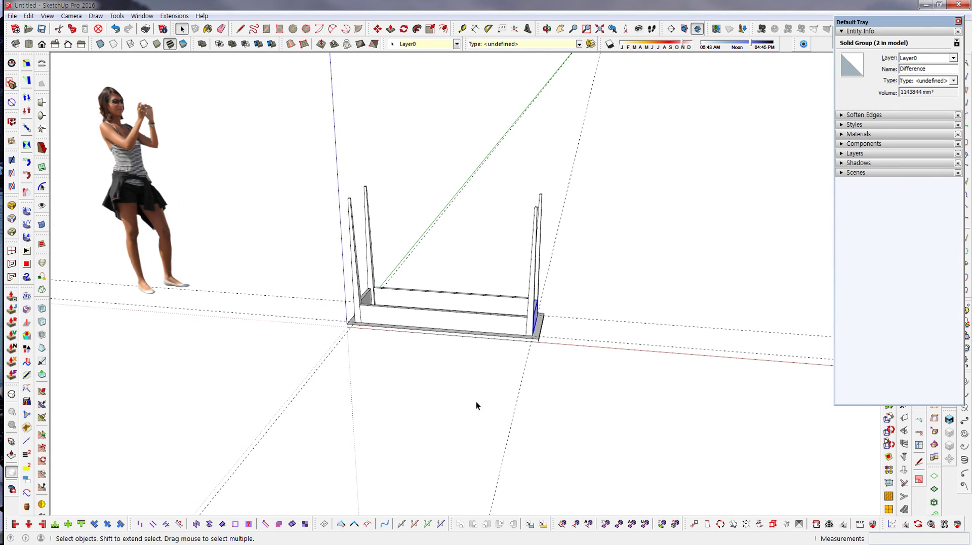
left_click(474, 401)
middle_click_drag(434, 359, 466, 384)
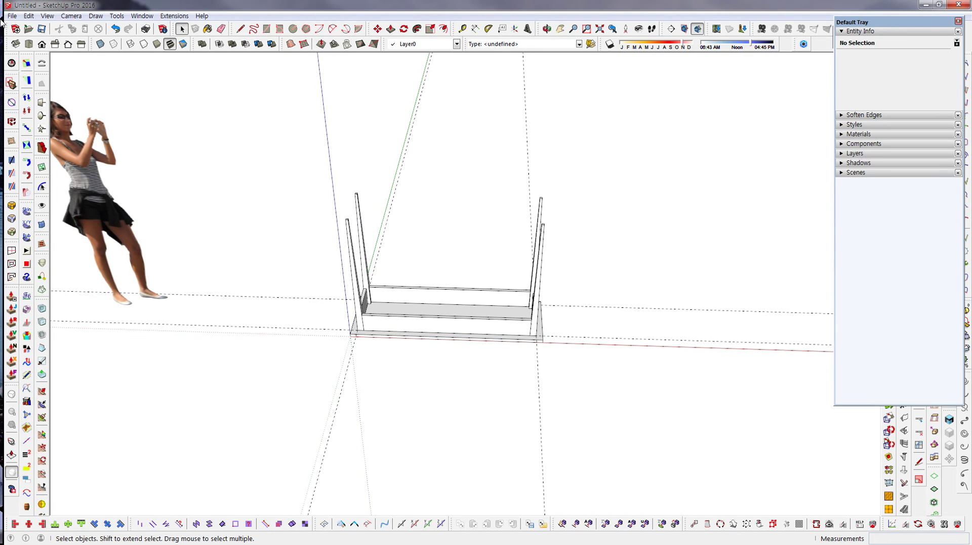
left_click(29, 16)
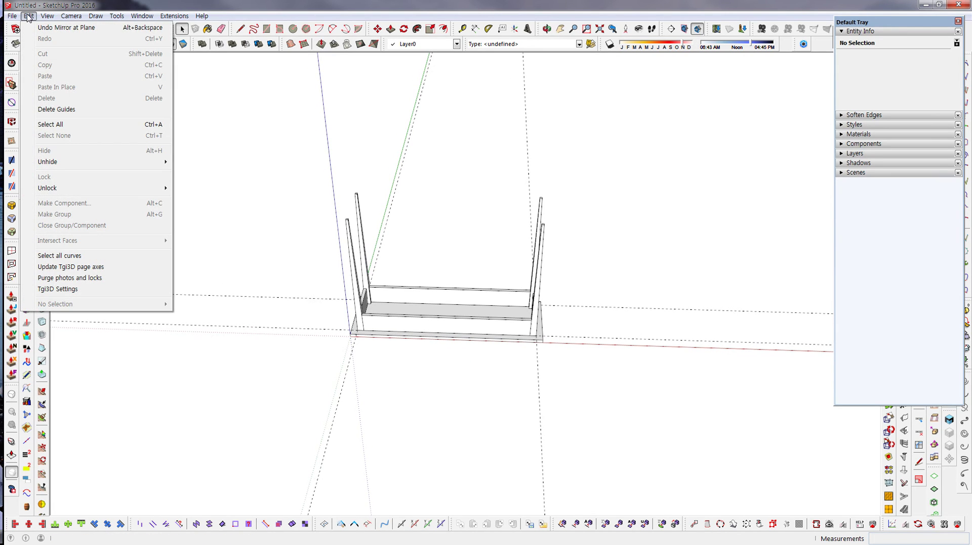
left_click(57, 110)
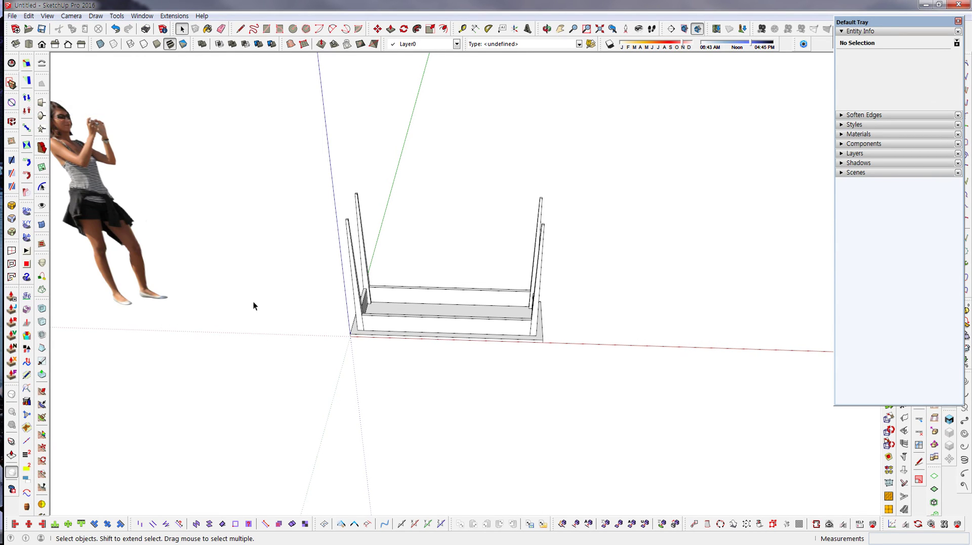
Select the slab, all legs and all rails with an enclosing window selection, and clear the selection.
left_click_drag(216, 128, 639, 431)
middle_click_drag(684, 389, 648, 416)
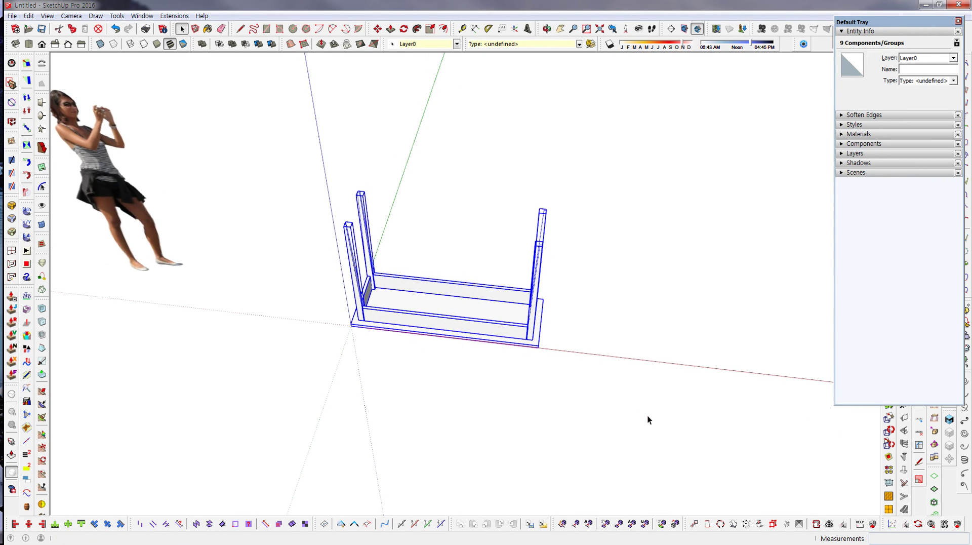
left_click(640, 422)
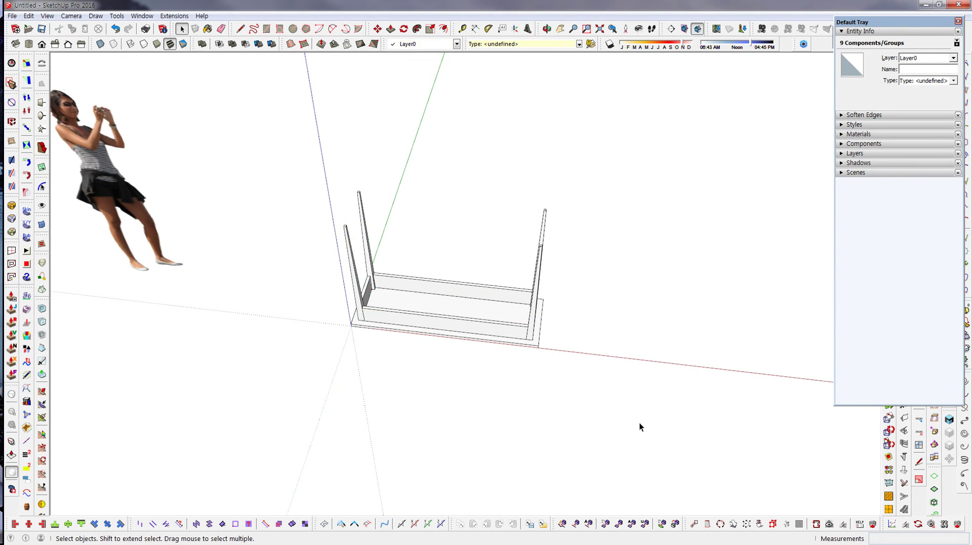
Try crossing selections over the lower part of the table and over the whole table, clearing the selection after each.
left_click_drag(667, 416, 379, 291)
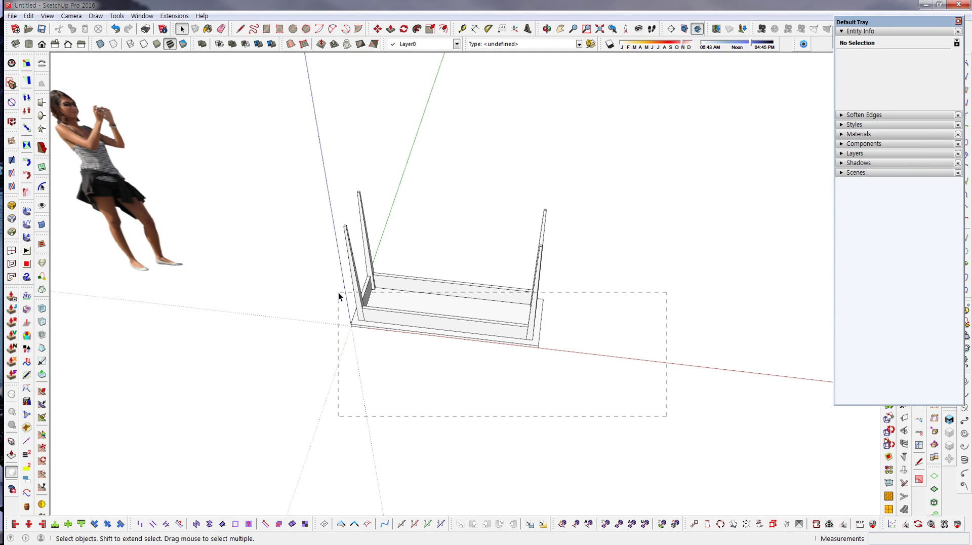
left_click_drag(338, 292, 338, 292)
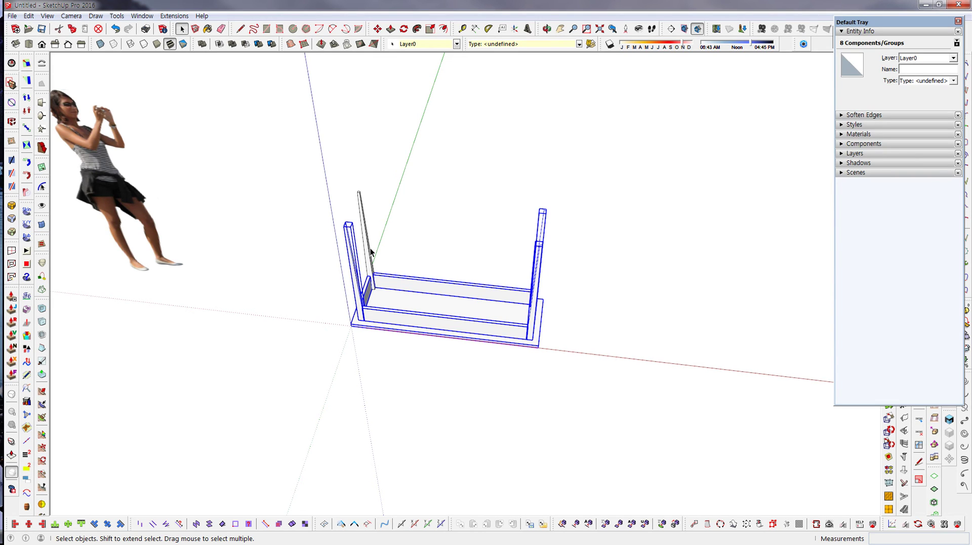
left_click_drag(706, 441, 233, 295)
left_click(461, 412)
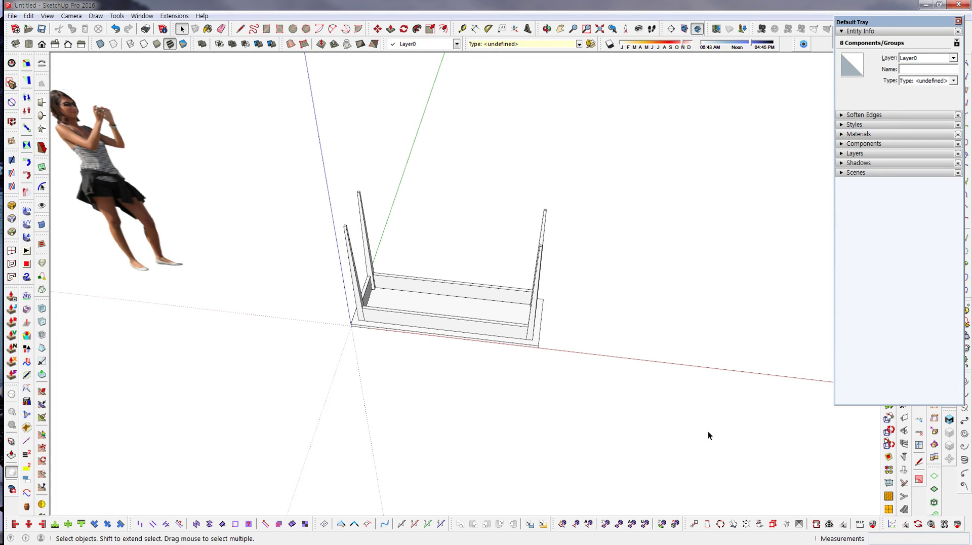
left_click_drag(708, 431, 288, 189)
middle_click_drag(339, 305, 458, 423)
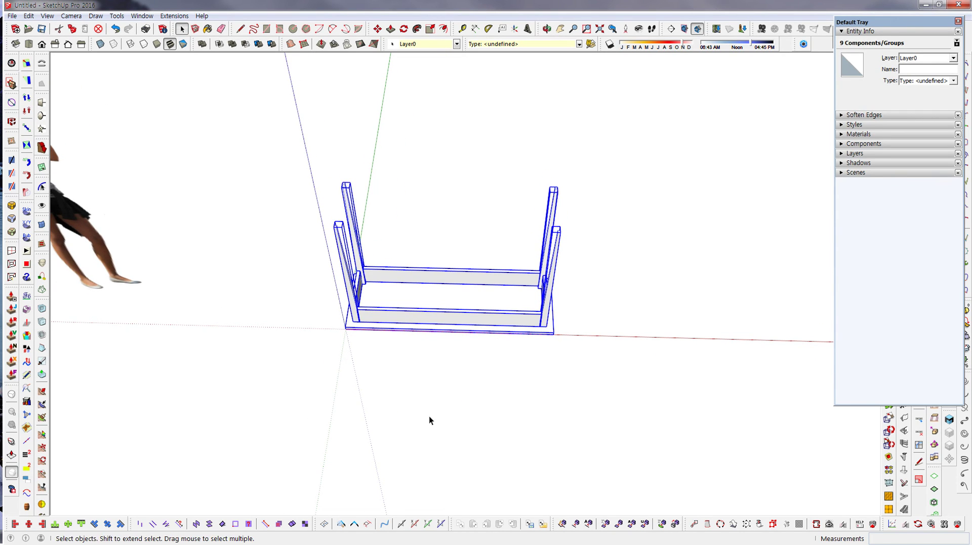
left_click(551, 421)
Select the two legs and short rail at the origin end plus both long rails with an enclosing window selection.
left_click_drag(236, 120, 545, 390)
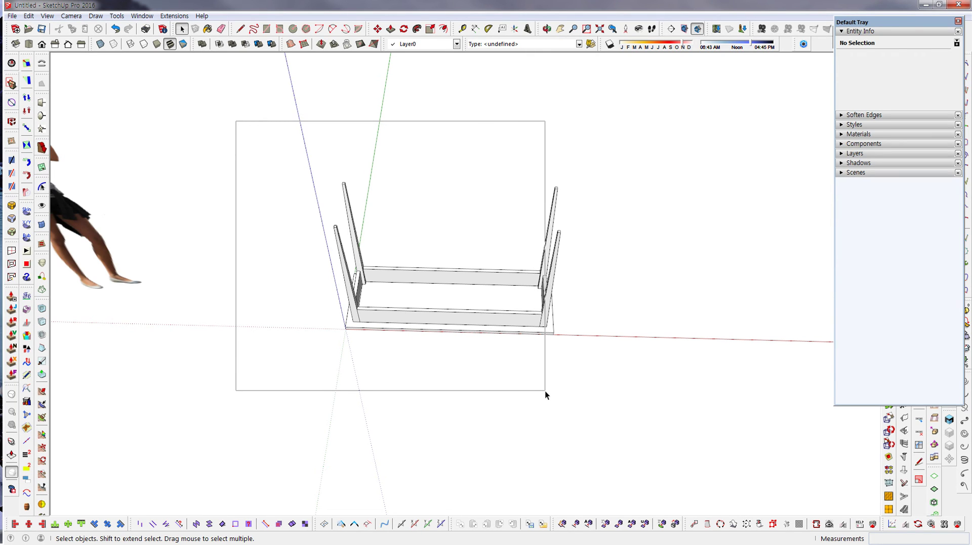
left_click_drag(545, 391, 545, 390)
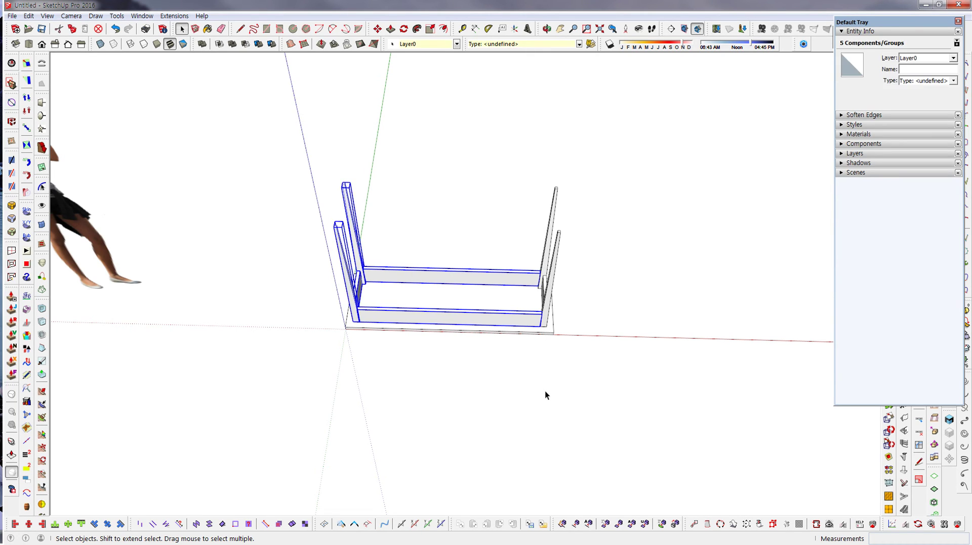
Select the slab, all four legs and all rails with an enclosing window selection and make them one group.
left_click(466, 374)
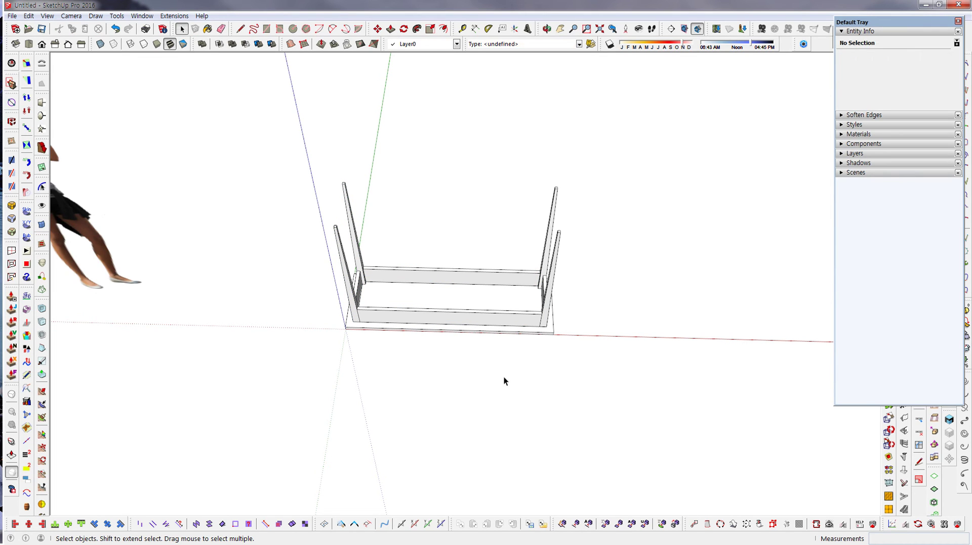
left_click_drag(241, 140, 592, 405)
middle_click_drag(592, 406, 612, 409)
right_click(474, 282)
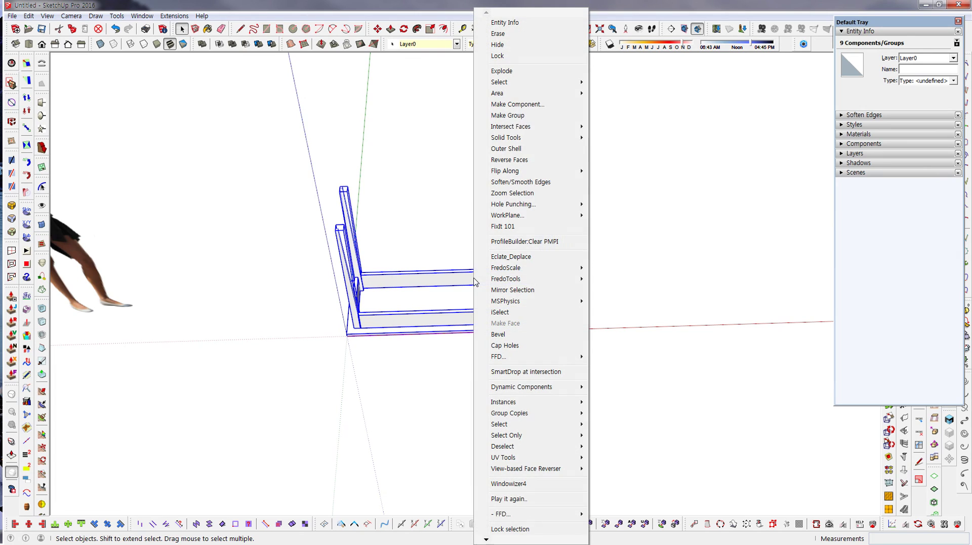
left_click(514, 118)
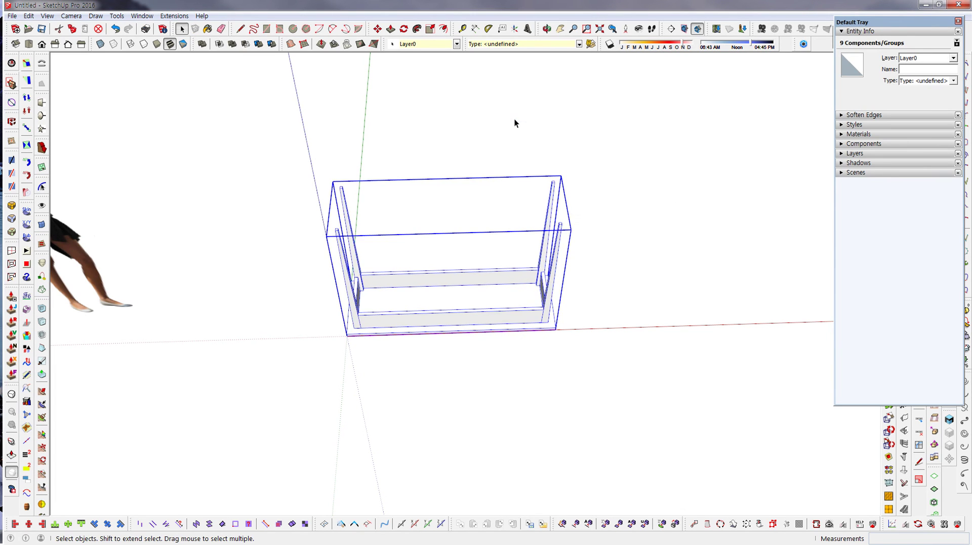
Flip the table group upright by scaling it to -1.00 along the blue axis about the opposite point.
middle_click_drag(545, 379, 500, 284)
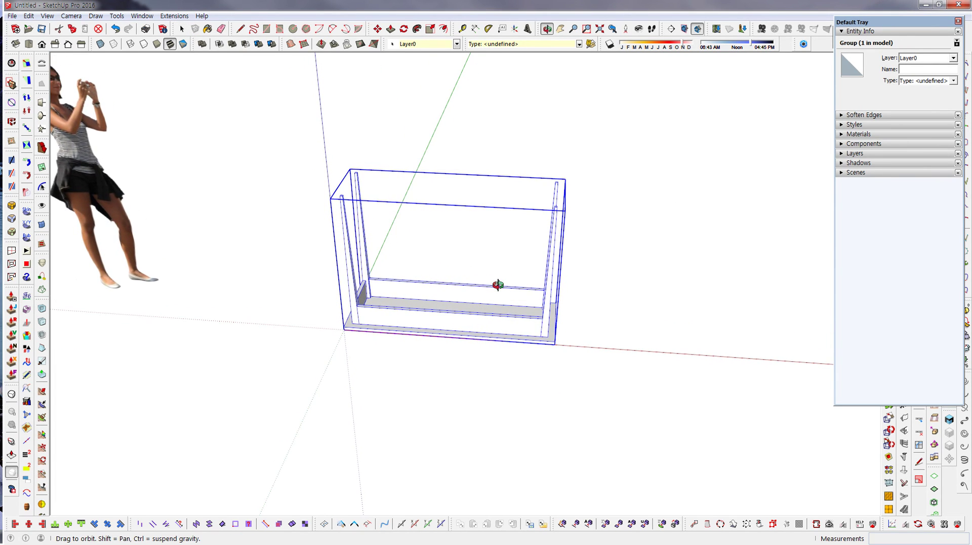
middle_click_drag(505, 432, 528, 429)
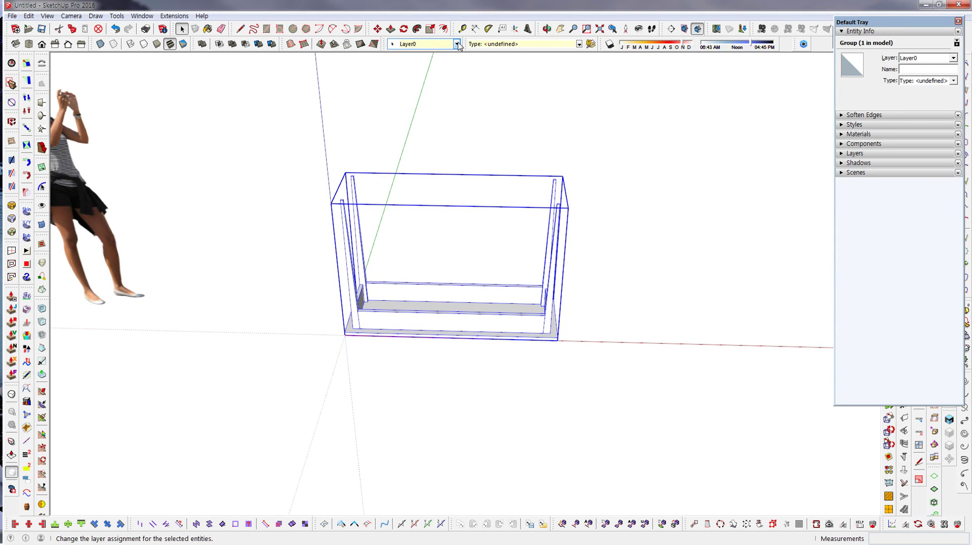
left_click(429, 30)
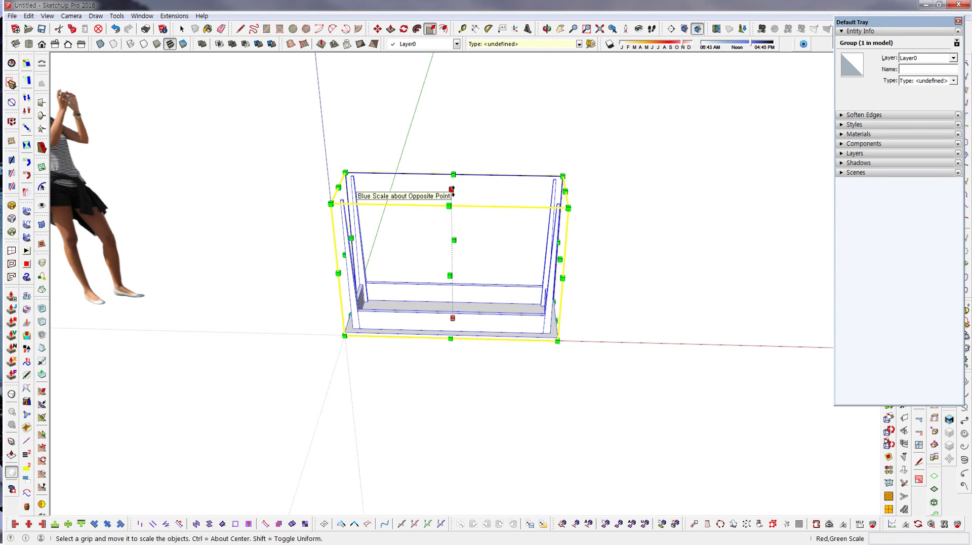
left_click_drag(451, 189, 453, 415)
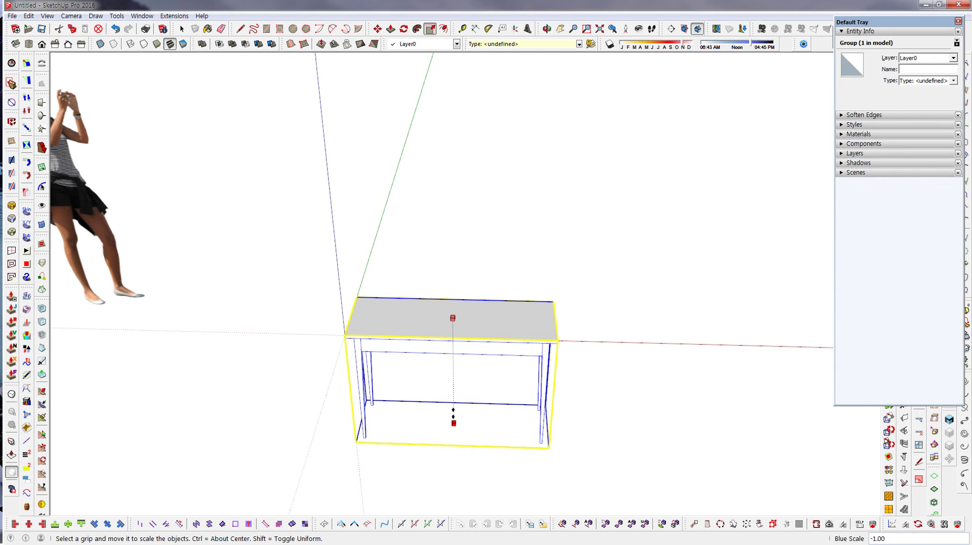
left_click_drag(454, 422, 454, 418)
key("space")
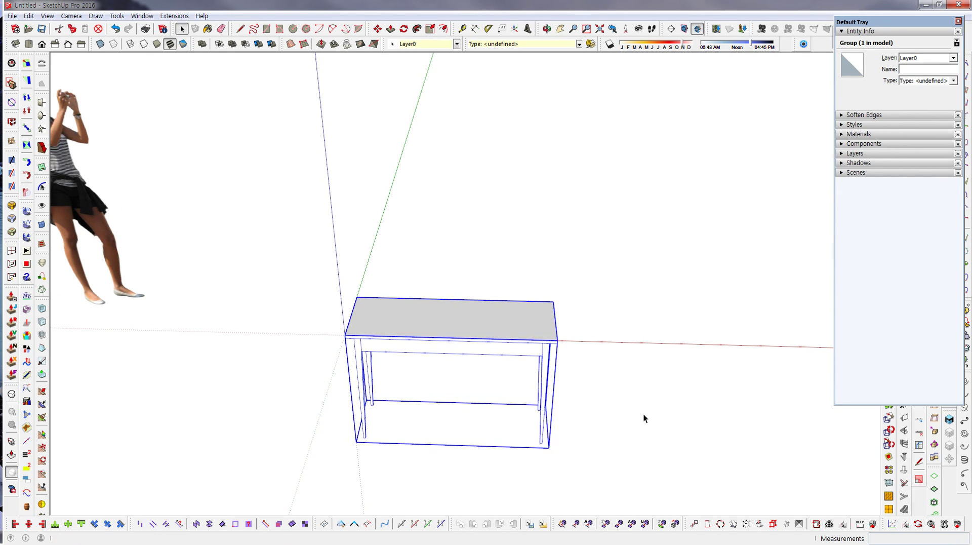
Move the flipped table group about 1025 mm up the blue axis from a leg's foot to the origin's level.
middle_click_drag(647, 418, 610, 480)
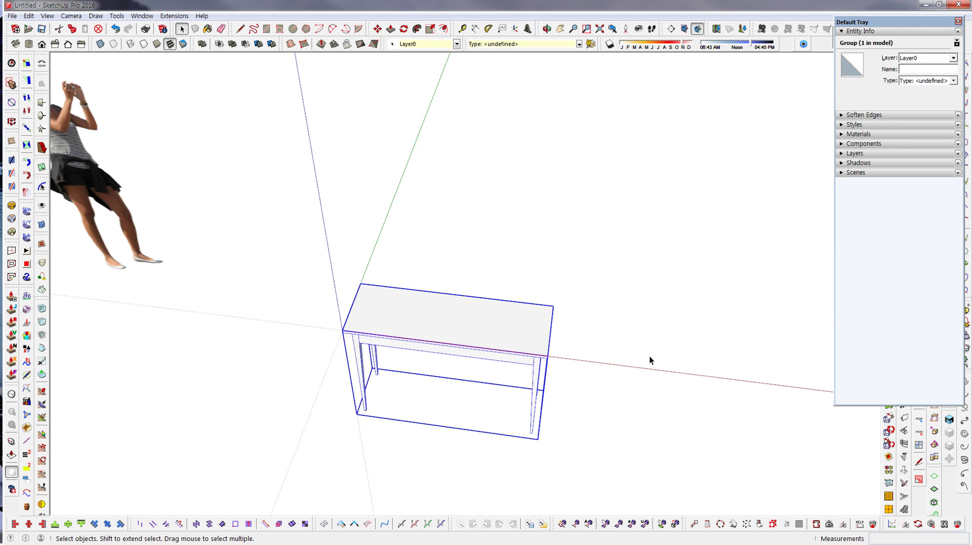
middle_click_drag(650, 360, 697, 265)
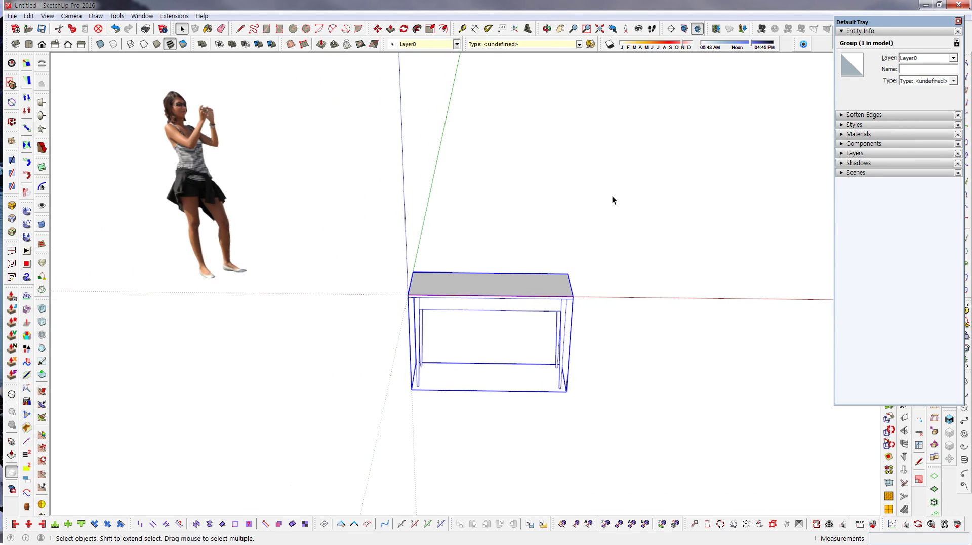
middle_click_drag(613, 196, 612, 375)
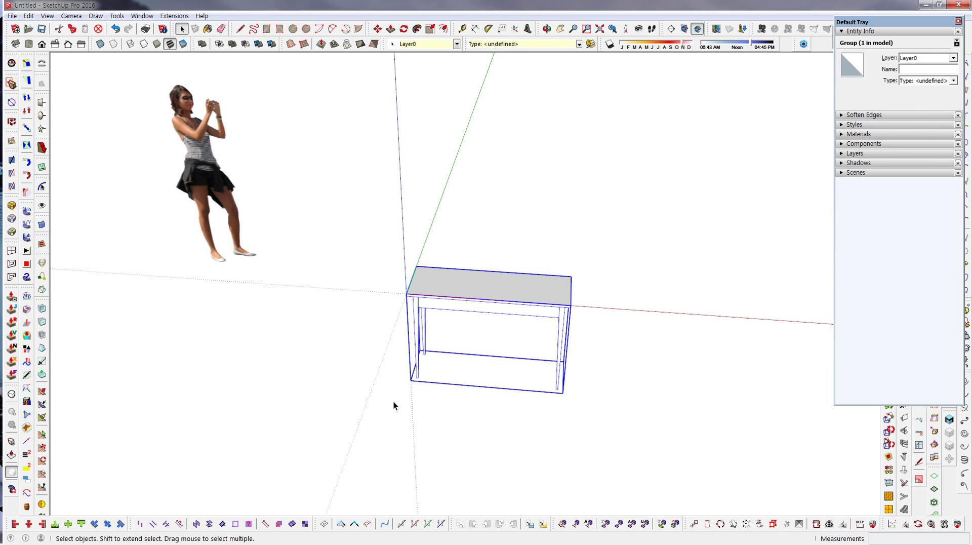
key("m")
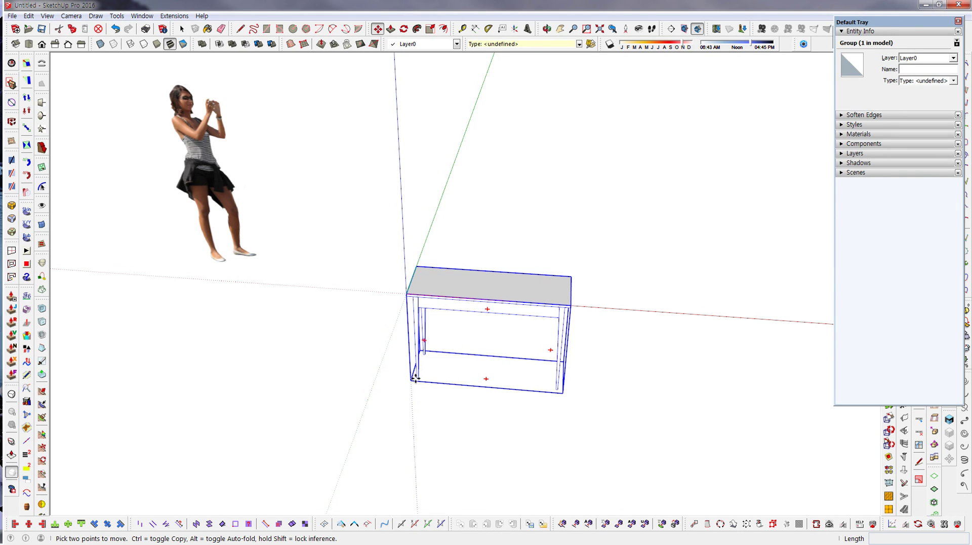
left_click(414, 378)
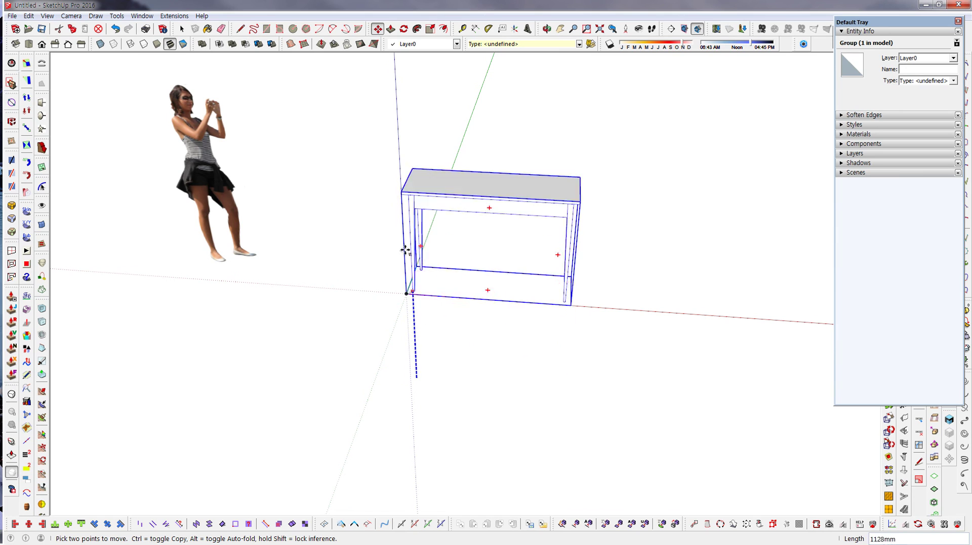
left_click(406, 292)
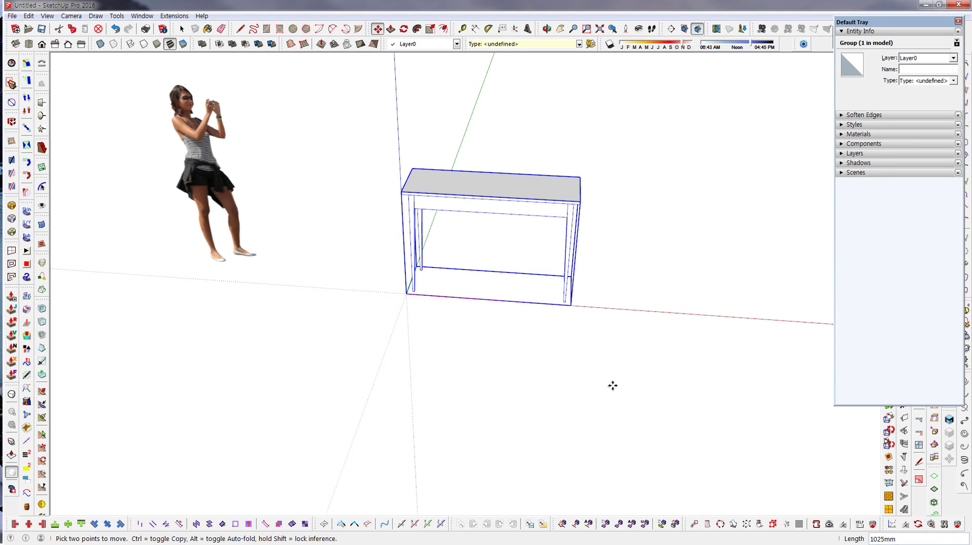
Undo the vertical move and the flip of the table group.
middle_click_drag(613, 386, 620, 409)
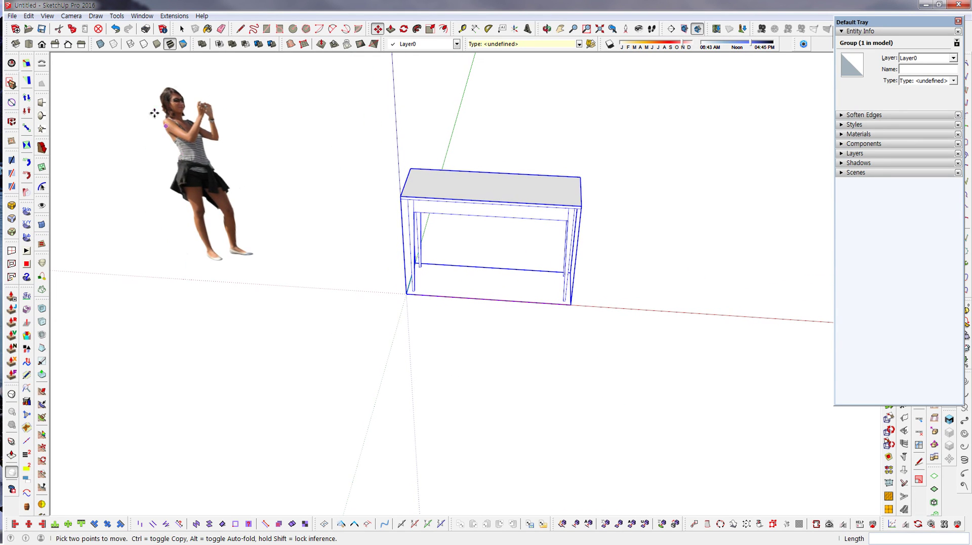
left_click(117, 30)
left_click(116, 31)
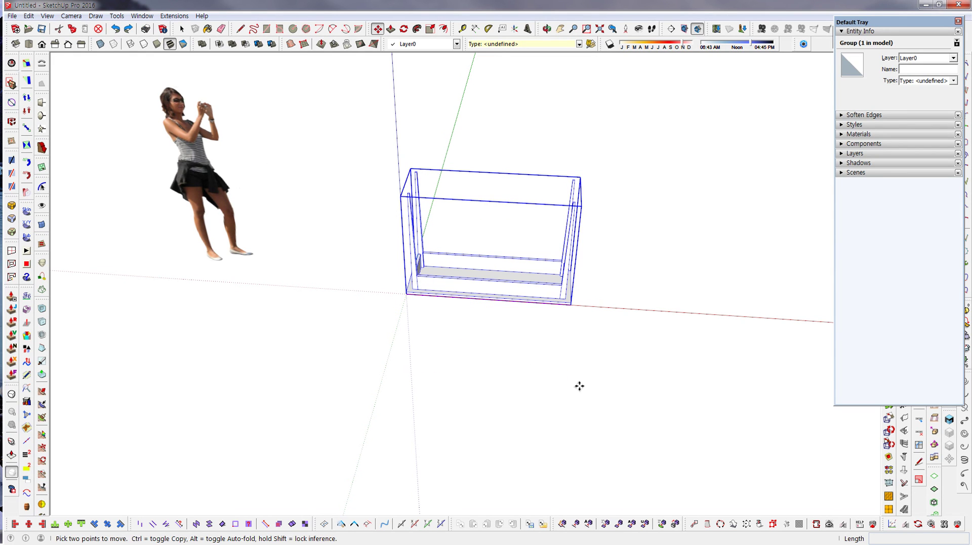
Flip the table group upright in place by scaling it to -1.00 along the blue axis about its center, and clear the selection.
middle_click_drag(580, 386, 618, 388)
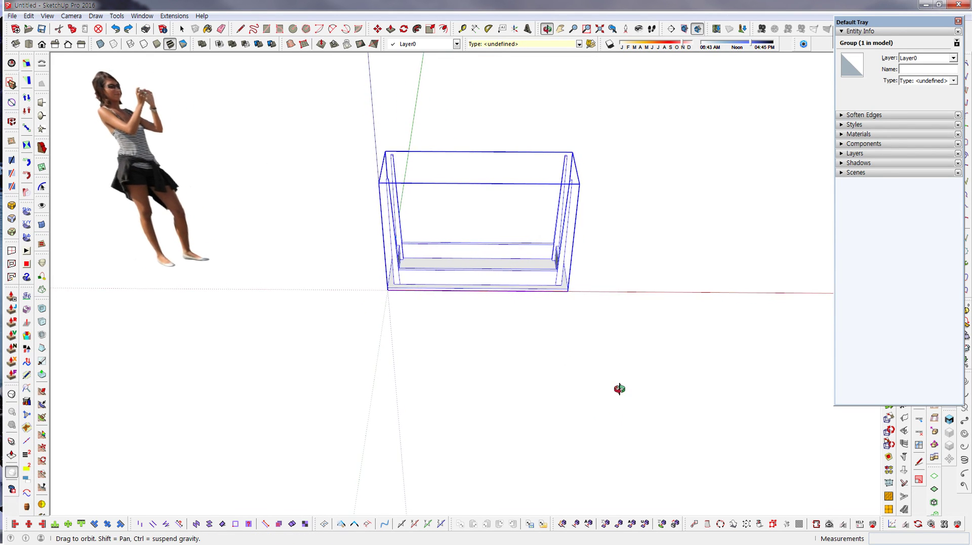
left_click(432, 30)
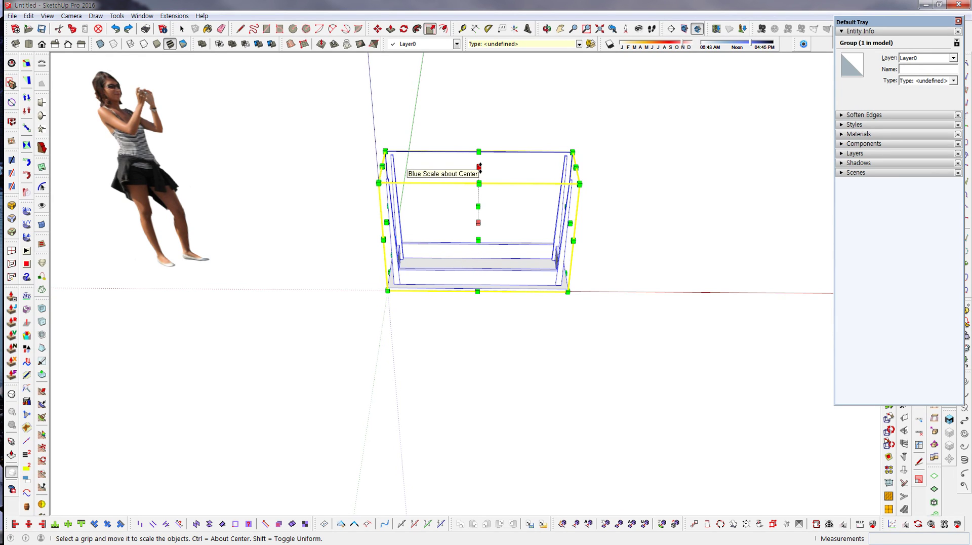
left_click_drag(480, 167, 478, 276)
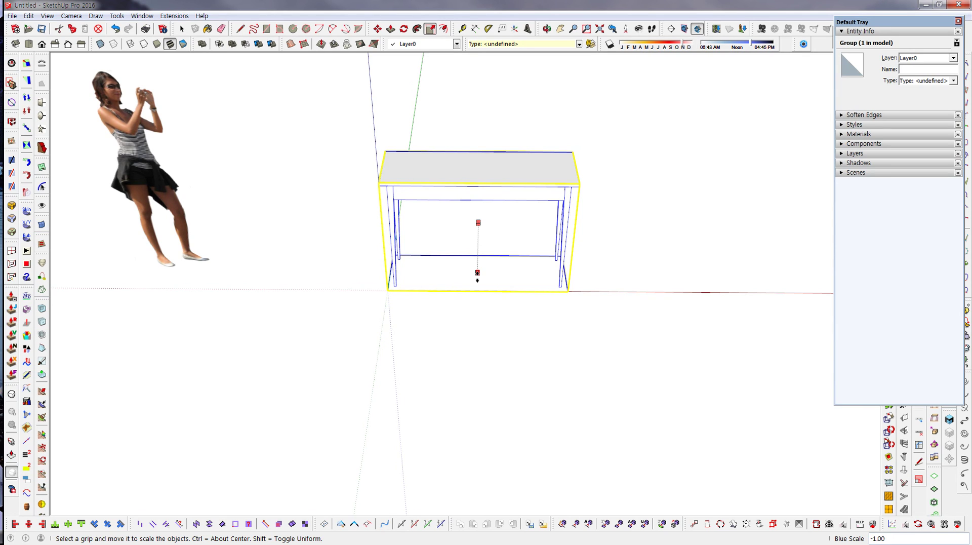
key("space")
left_click(610, 325)
Examine the upright table's top, rails and tapered legs from several angles and distances.
middle_click_drag(642, 310, 598, 364)
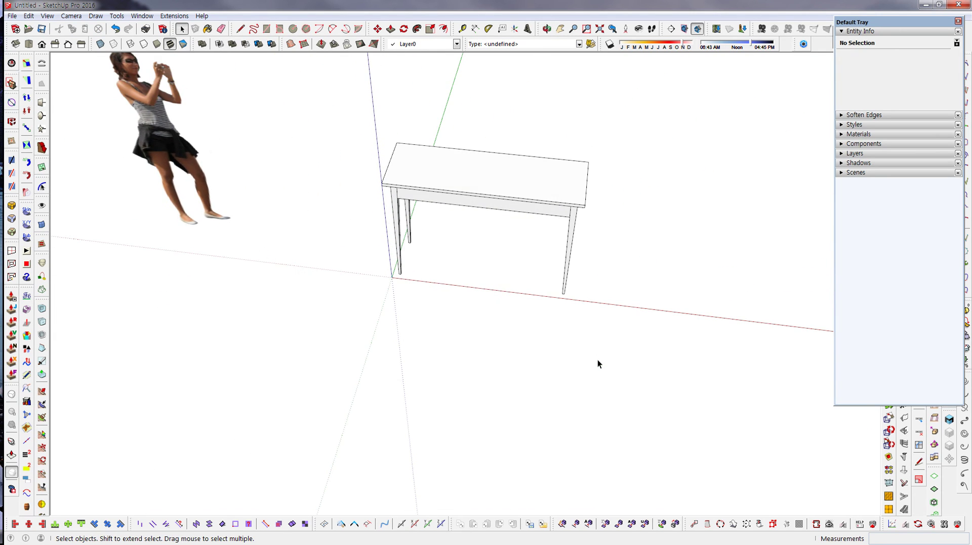
scroll(598, 374, "up", 3)
scroll(604, 428, "down", 3)
middle_click_drag(605, 427, 670, 430)
middle_click_drag(235, 302, 241, 340)
scroll(631, 230, "up", 4)
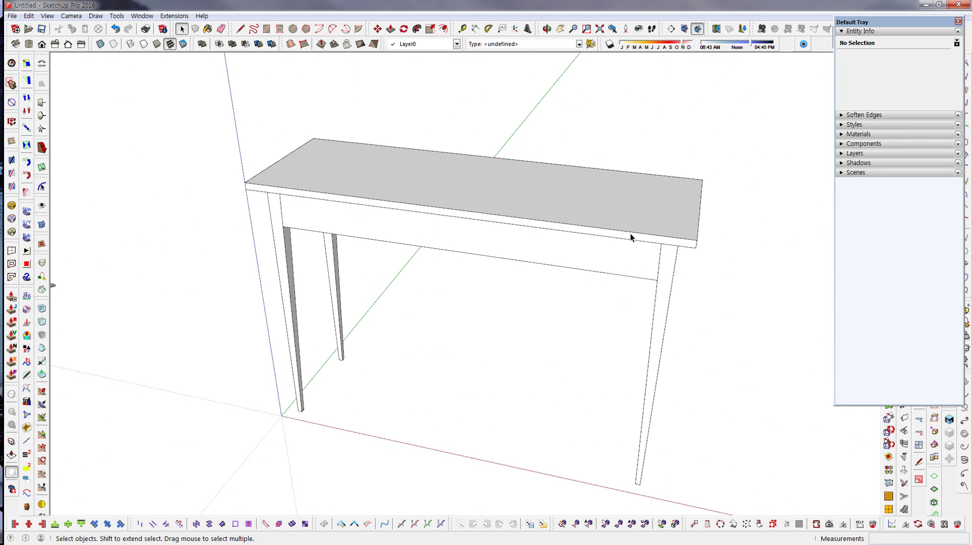
scroll(412, 369, "down", 4)
middle_click_drag(463, 364, 512, 349)
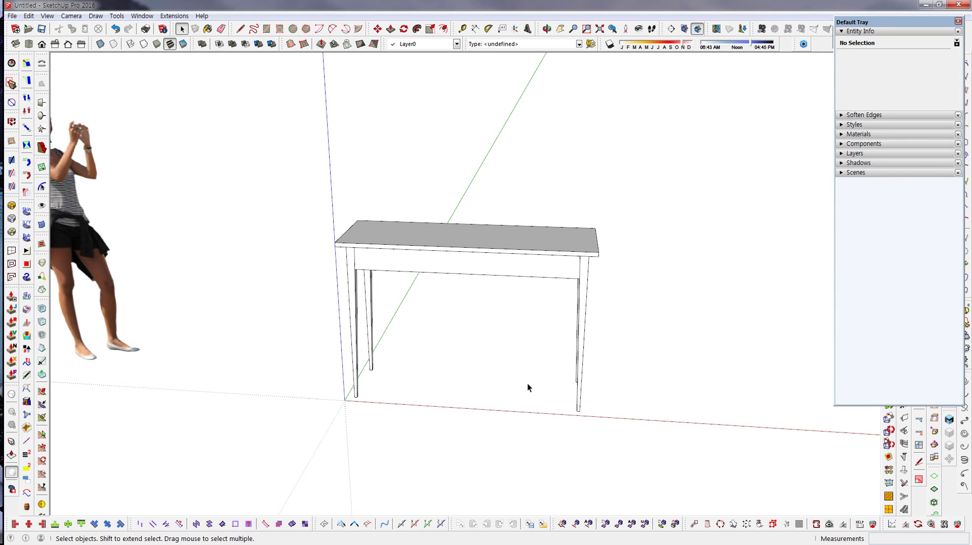
middle_click_drag(465, 292, 503, 336)
scroll(495, 321, "up", 5)
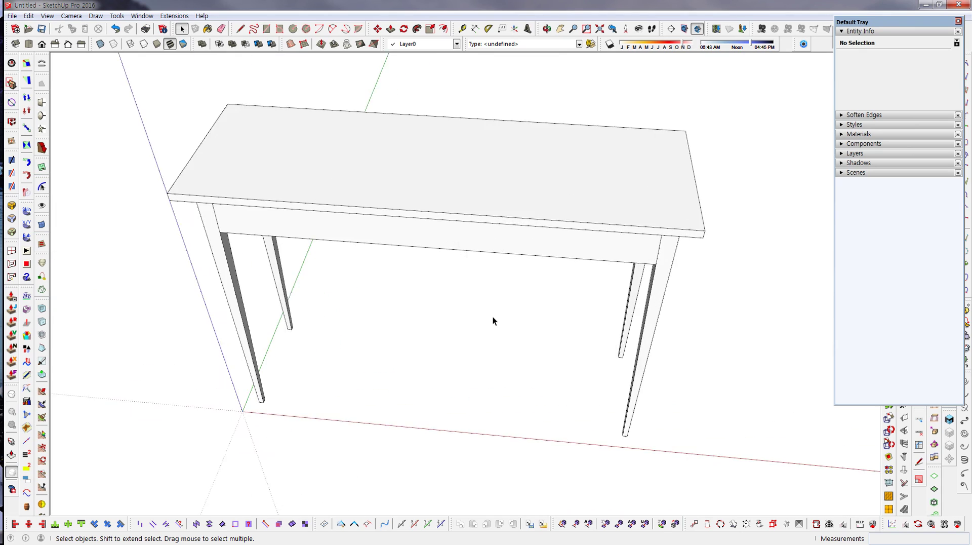